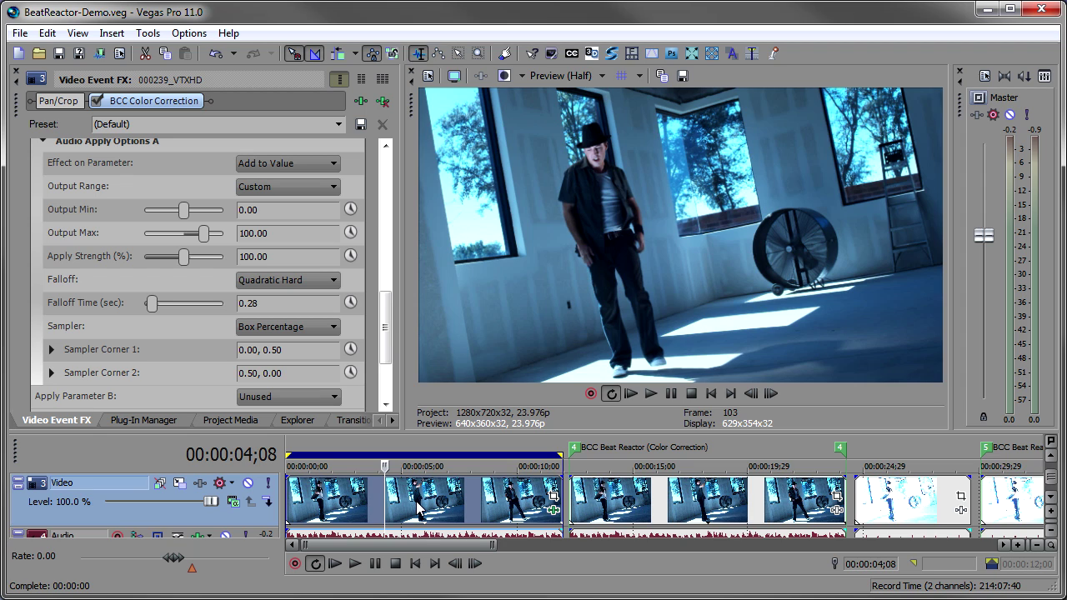
Select the second video clip, set the loop region to its length and play it back.
left_click(622, 505)
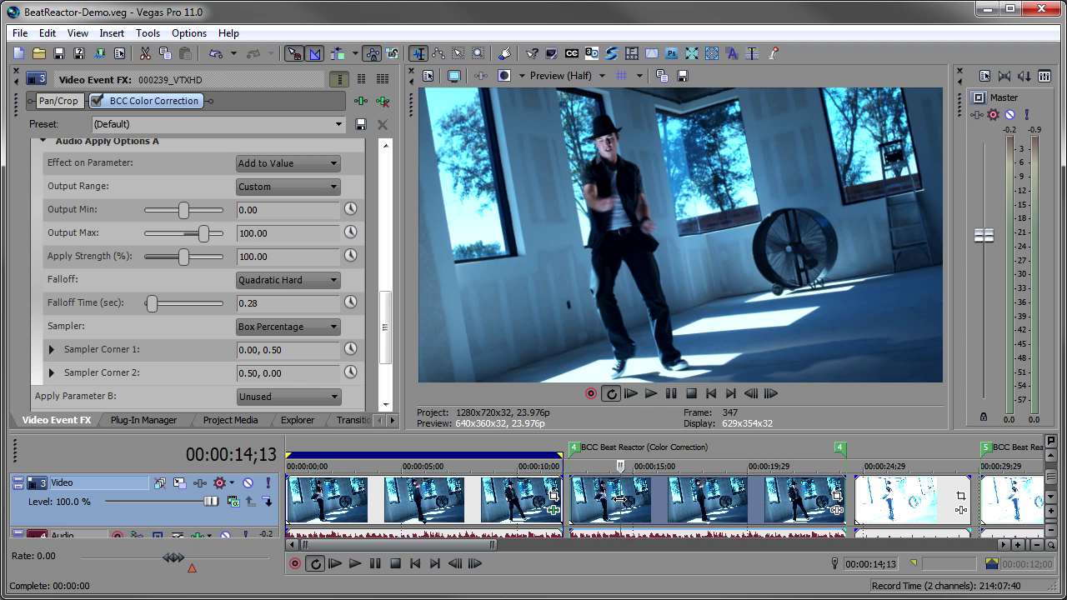
double_click(606, 503)
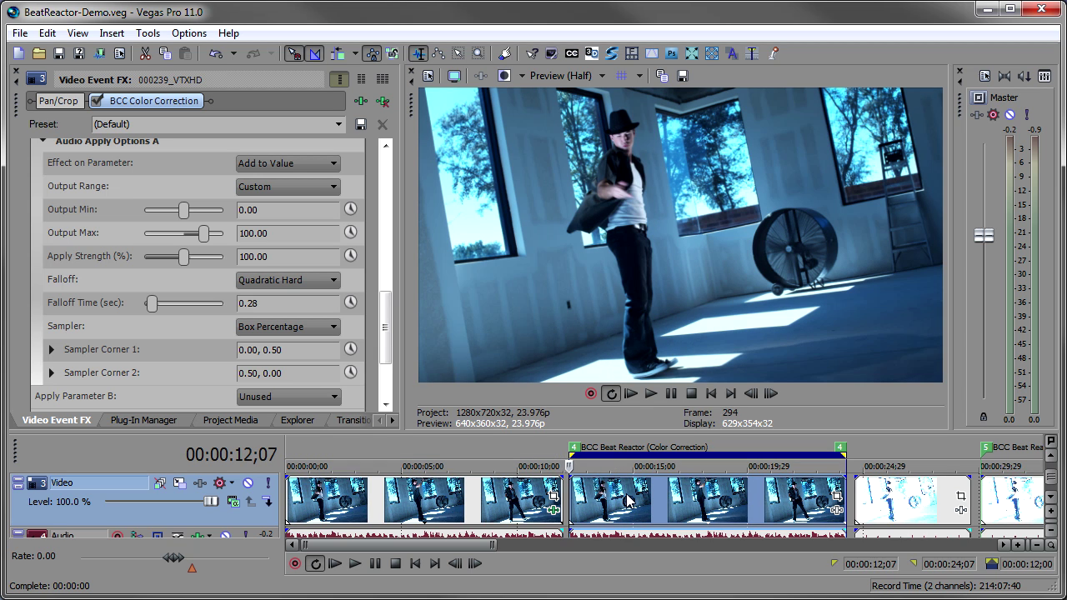
key("space")
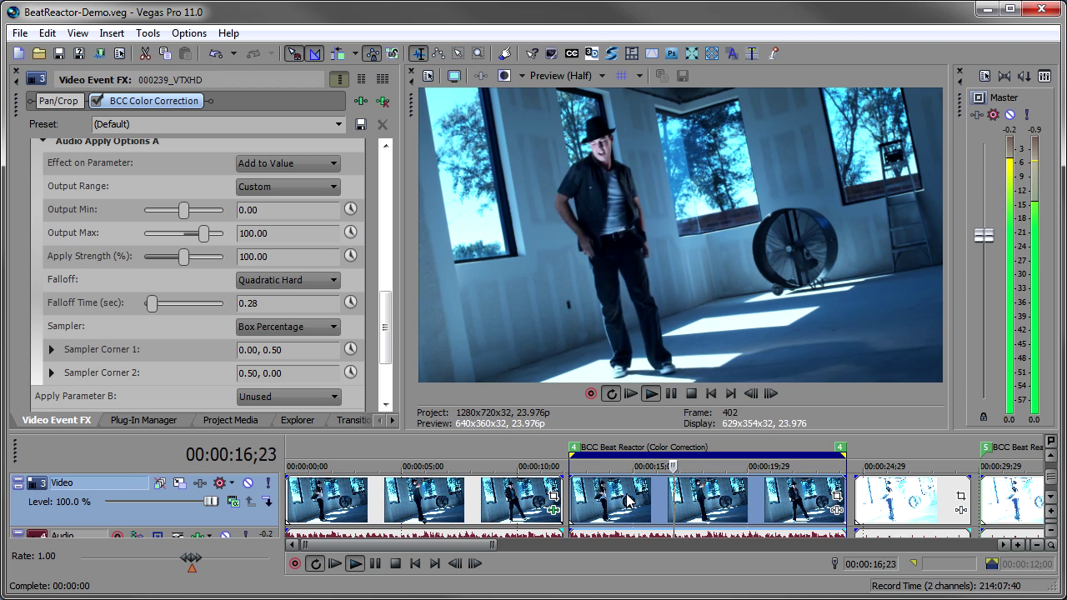
key("Return")
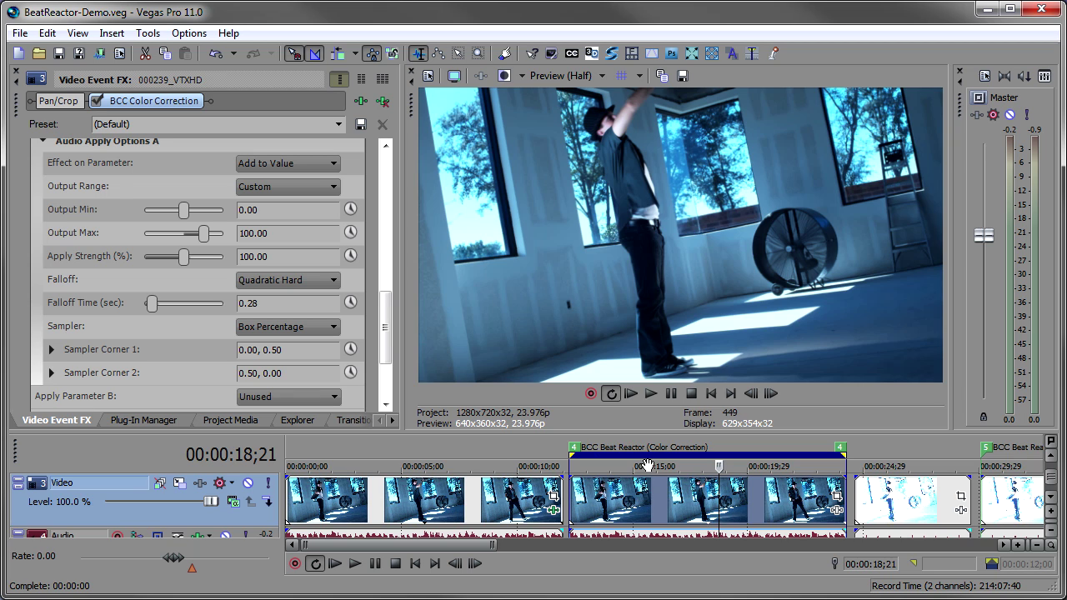
Apply the BCC Color Correction effect from BCC Color & Tone to the second video clip.
left_click(164, 425)
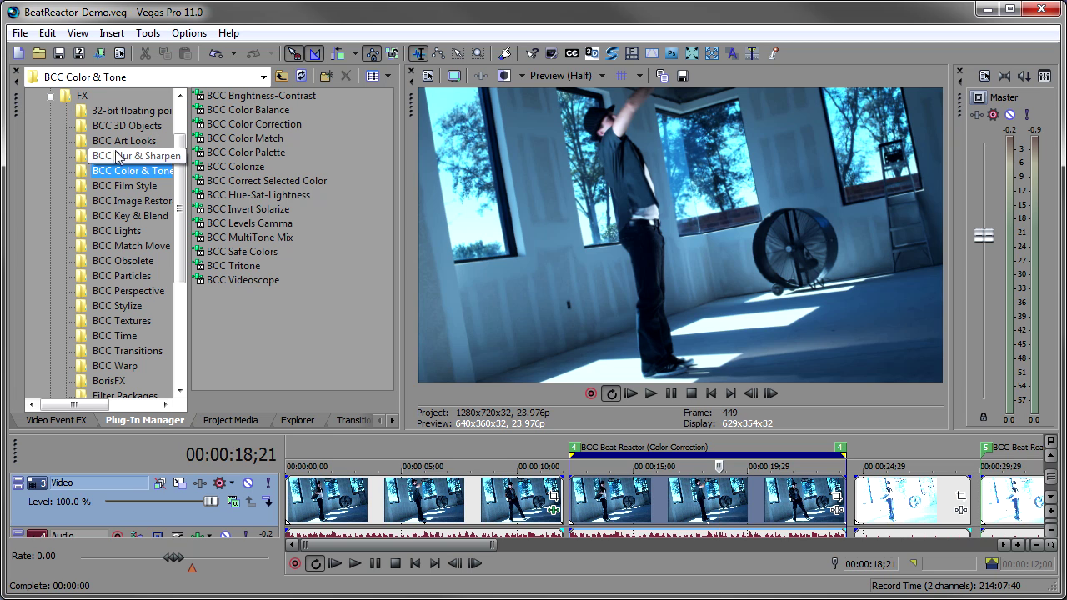
left_click(135, 182)
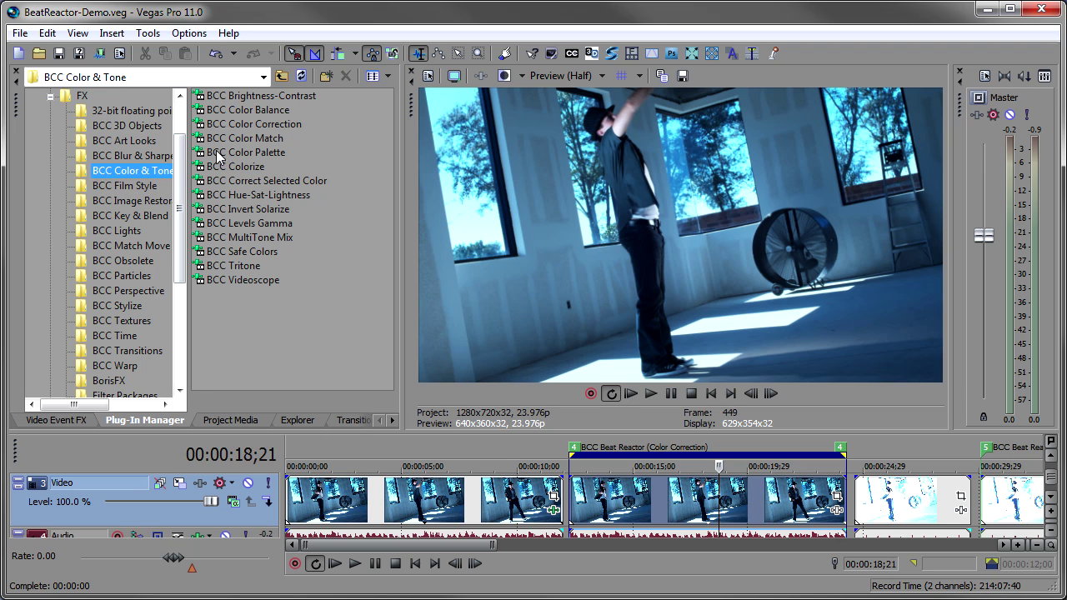
left_click(259, 123)
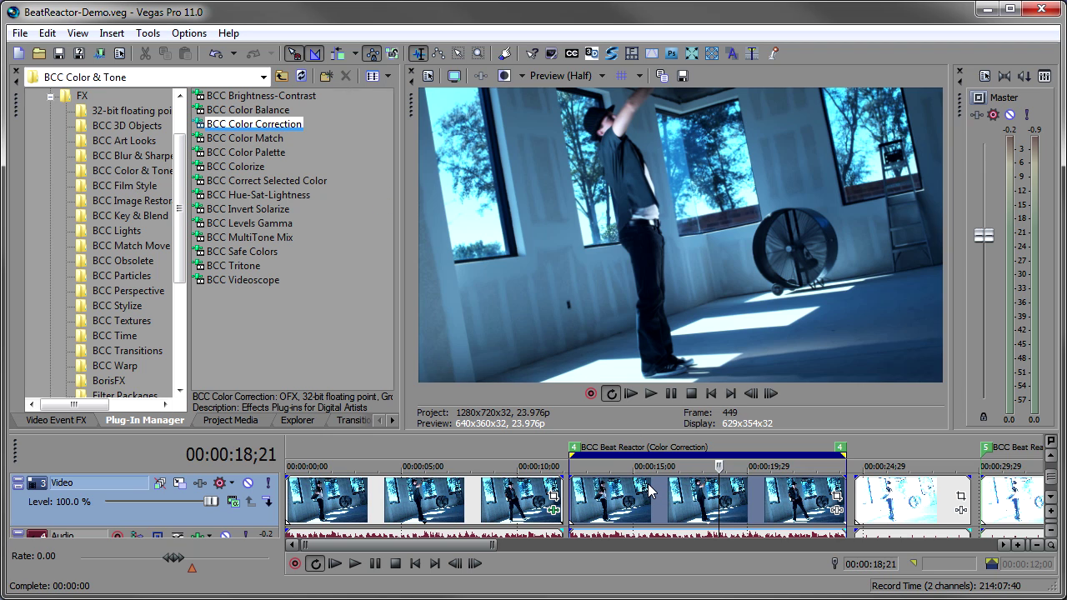
left_click_drag(649, 491, 649, 490)
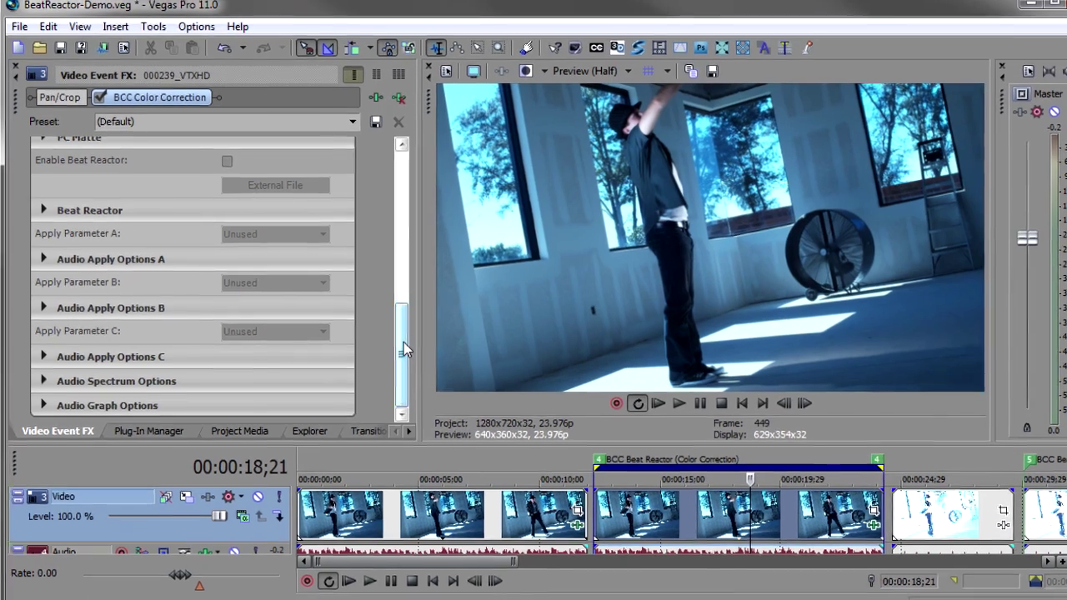
Try a Brightness of 47.37 in the BCC Color Correction effect and reset it to its default.
left_click_drag(385, 346, 385, 210)
left_click_drag(461, 216, 461, 188)
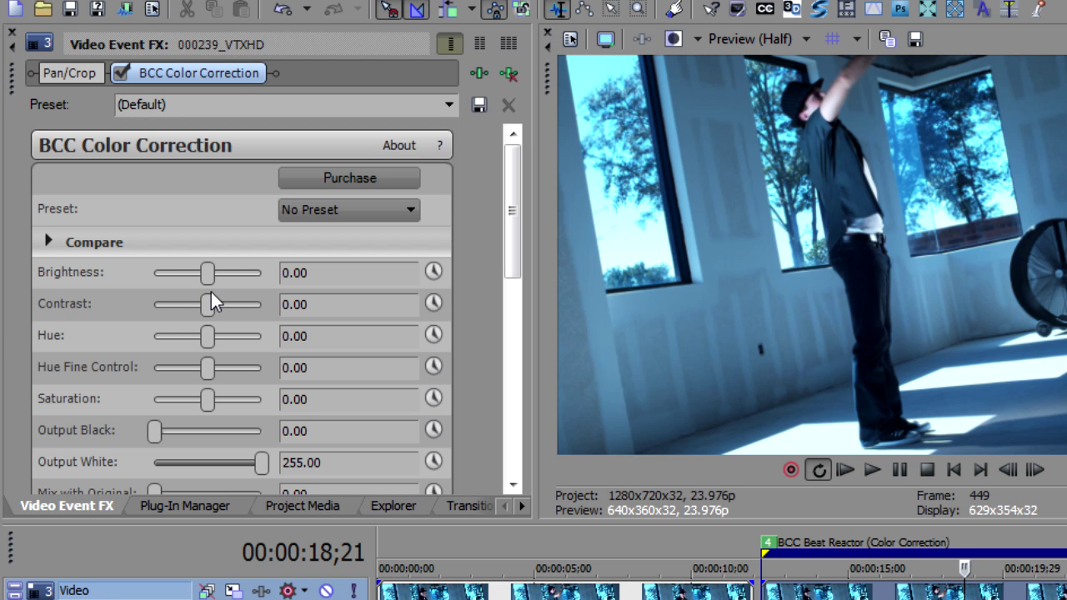
left_click_drag(207, 274, 233, 276)
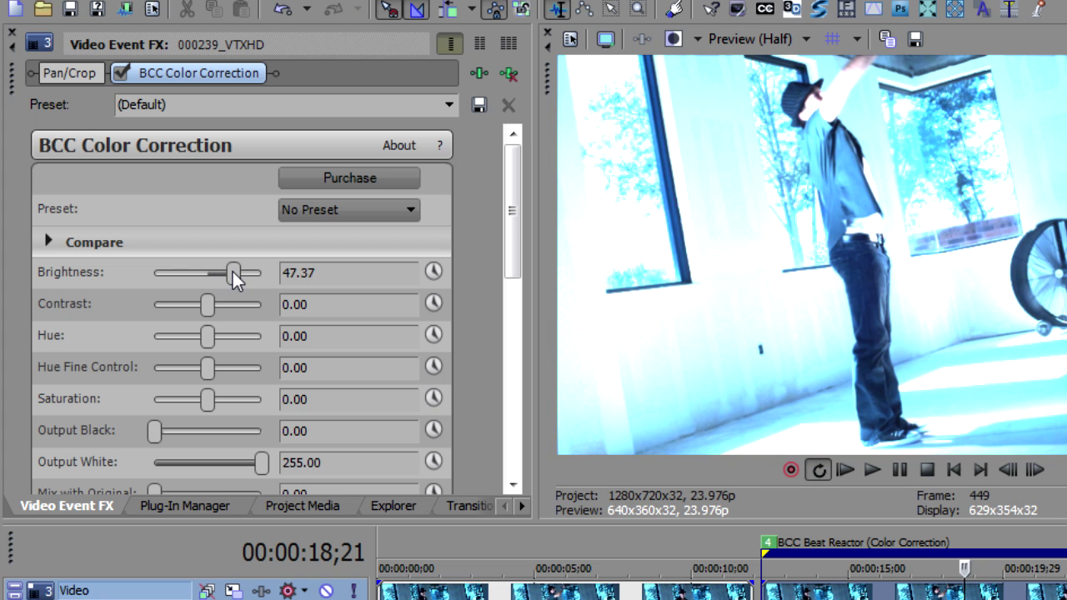
double_click(233, 271)
Enable Beat Reactor in the Color Correction effect and check which external audio files are available.
scroll(515, 209, "down", 2)
left_click_drag(515, 209, 503, 385)
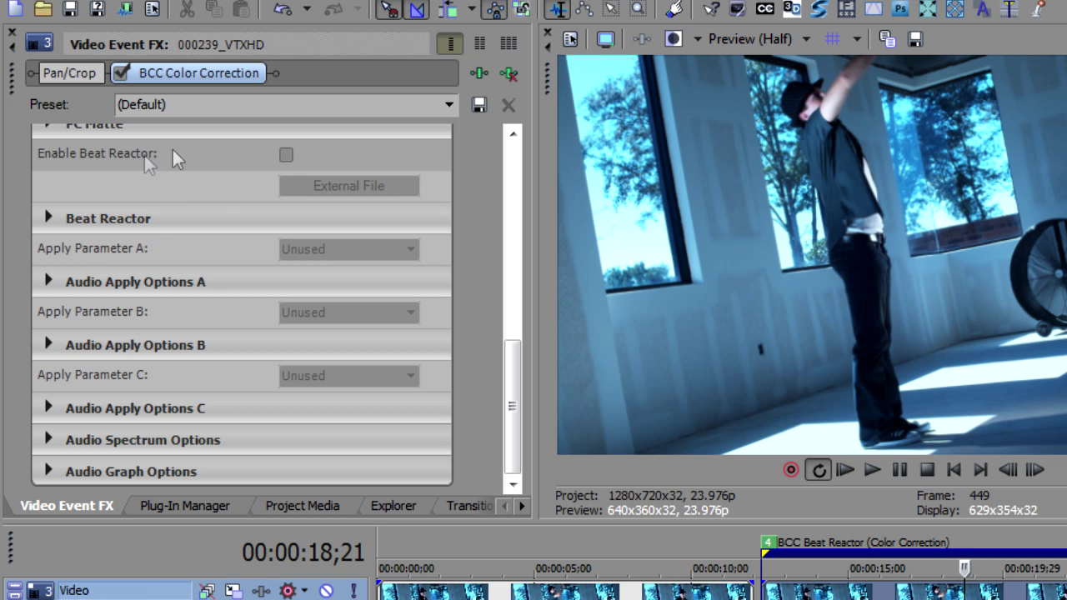
left_click(286, 155)
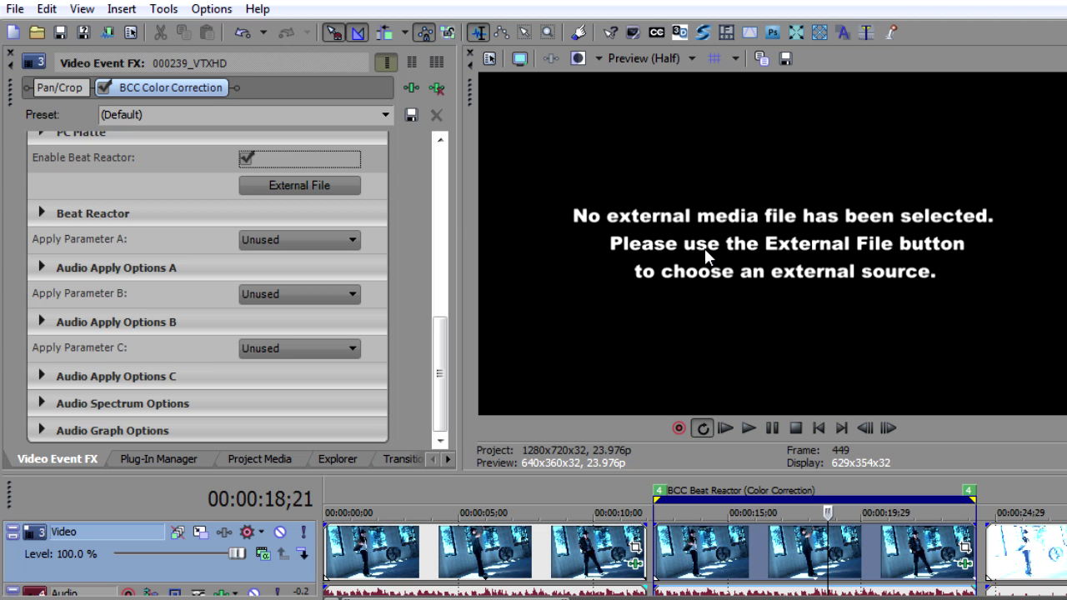
left_click(299, 186)
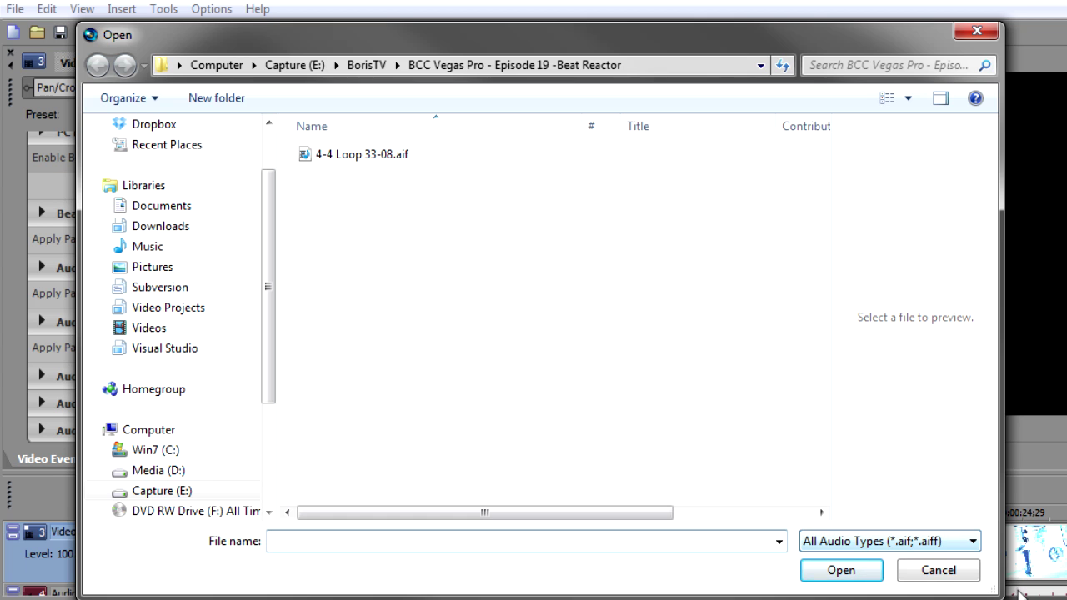
left_click(954, 572)
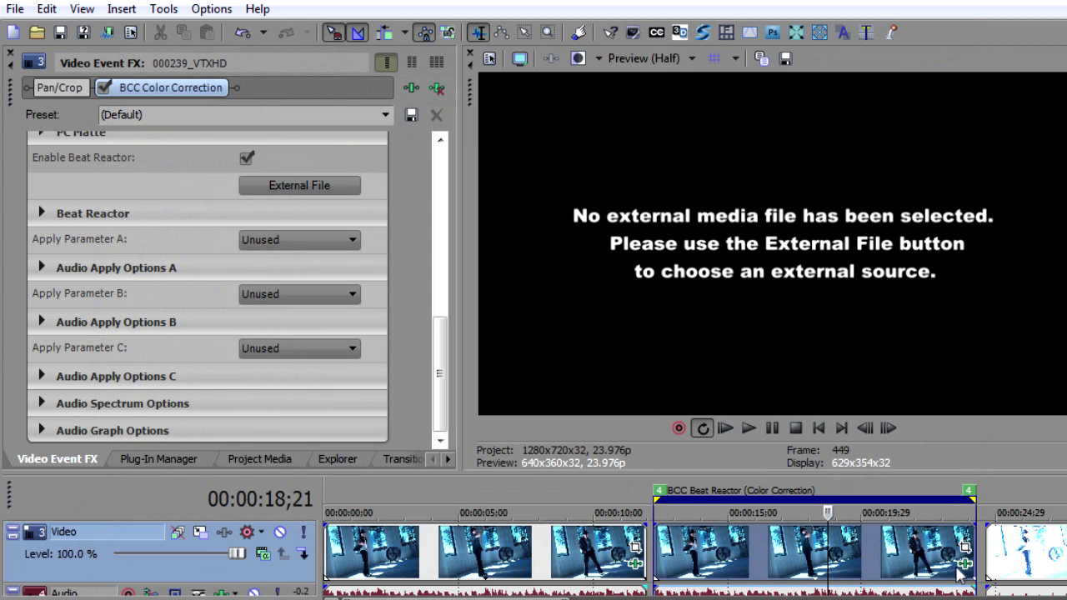
Render the loop region's audio to BeatReactor-Demo.aif with the 44,100 Hz, 16 Bit, Stereo, PCM AIFF template and check the file in its folder.
left_click(792, 560)
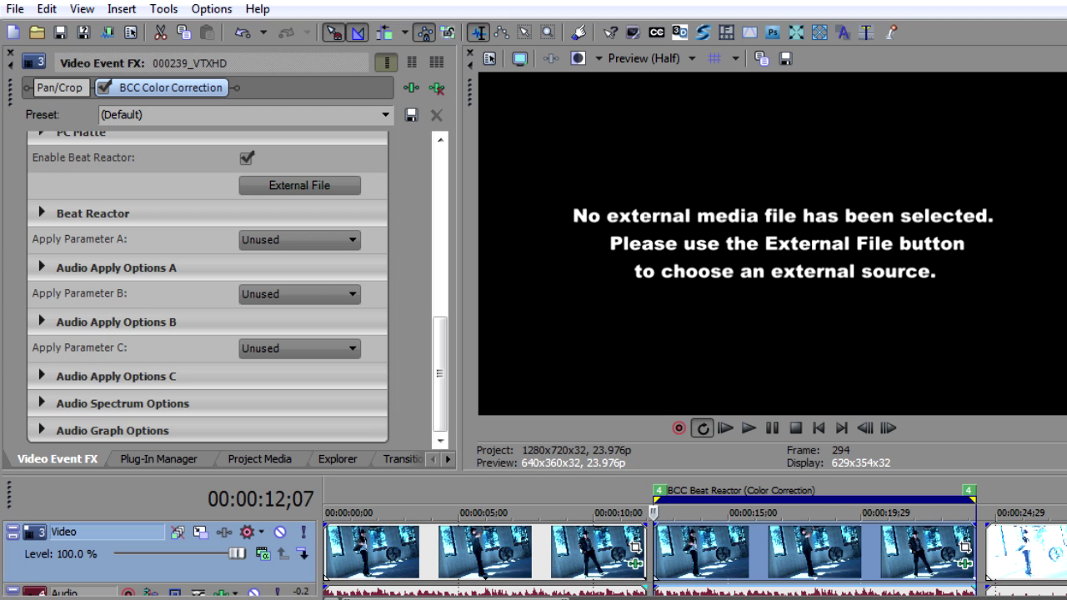
scroll(798, 556, "down", 2)
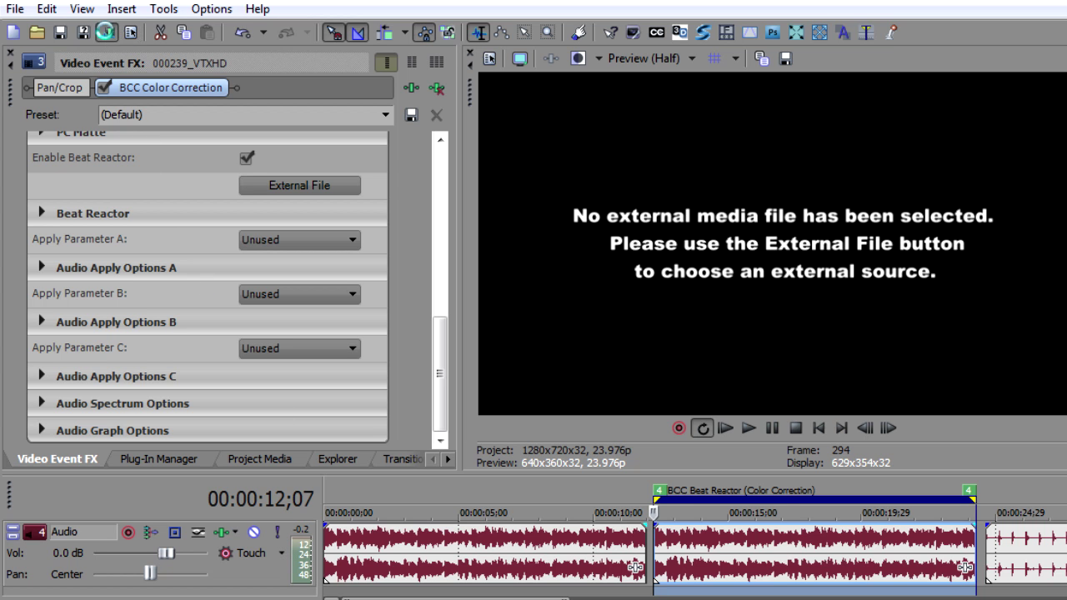
left_click(105, 32)
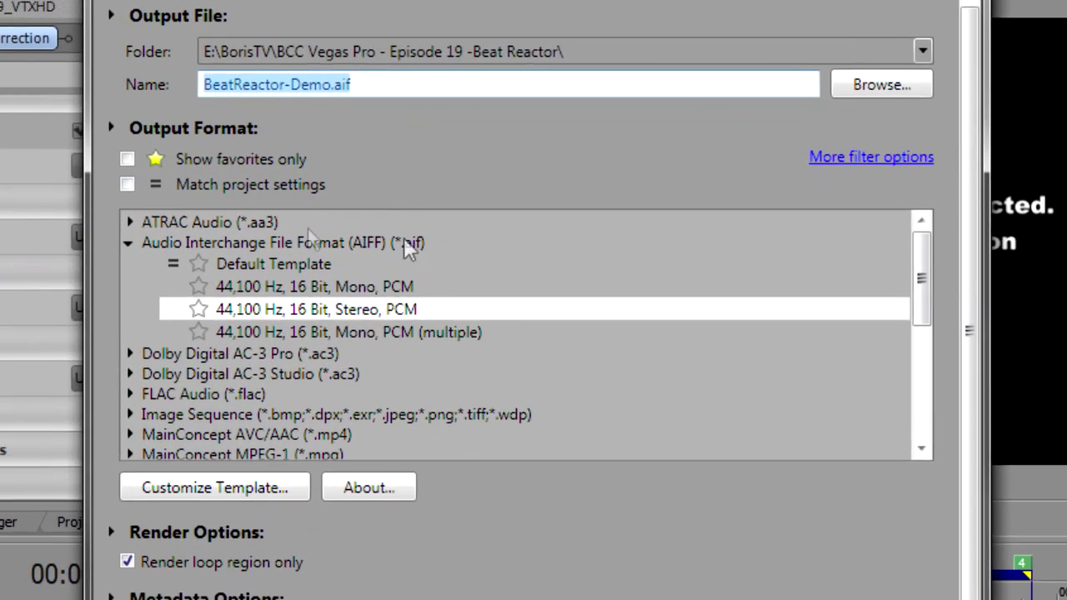
left_click(128, 242)
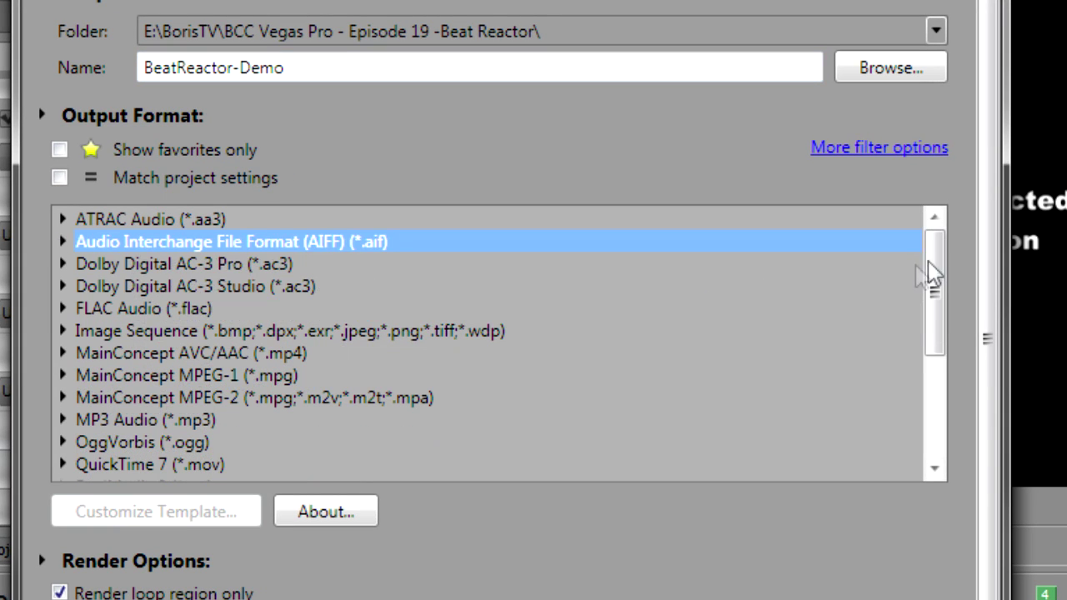
left_click_drag(932, 273, 936, 231)
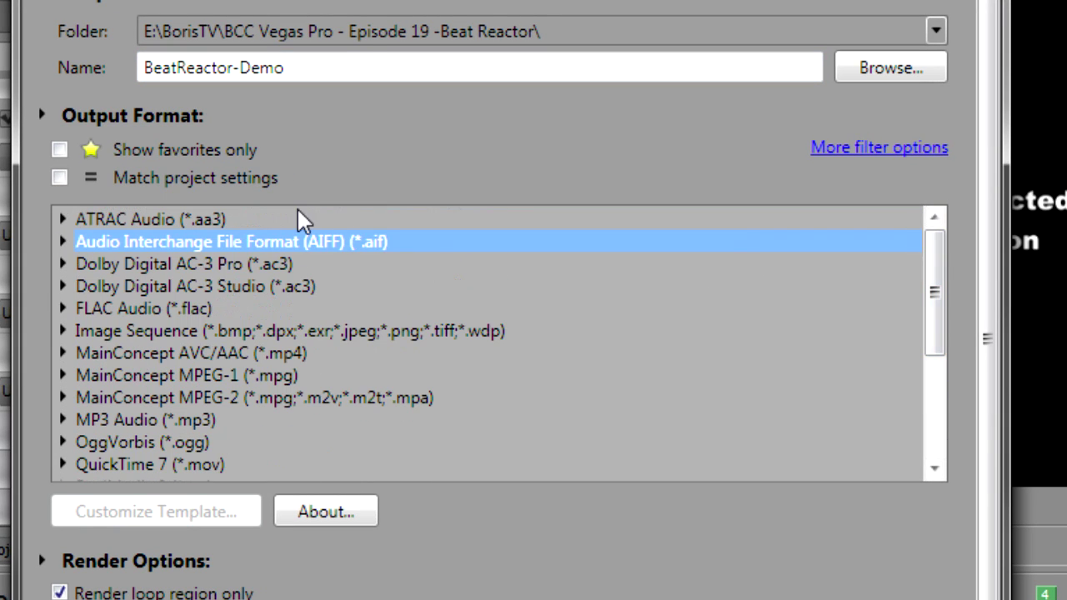
left_click(63, 243)
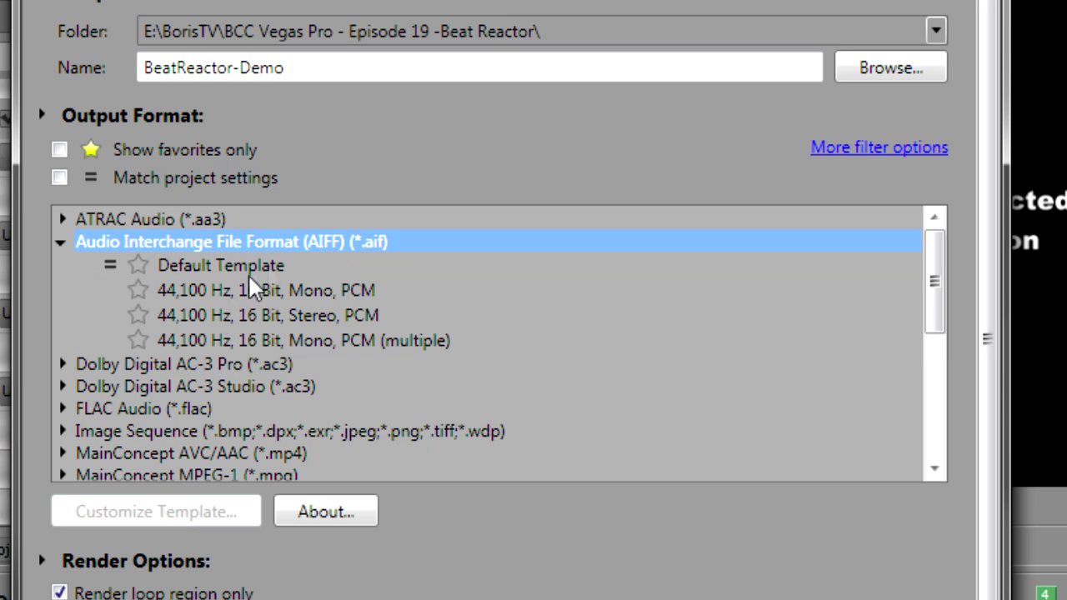
left_click(214, 318)
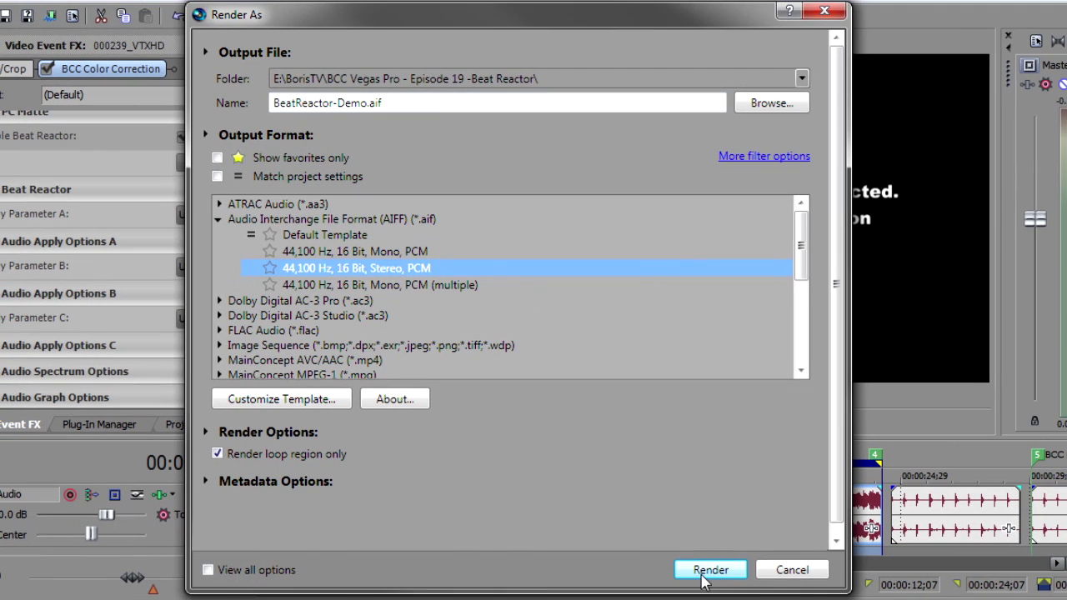
left_click(709, 570)
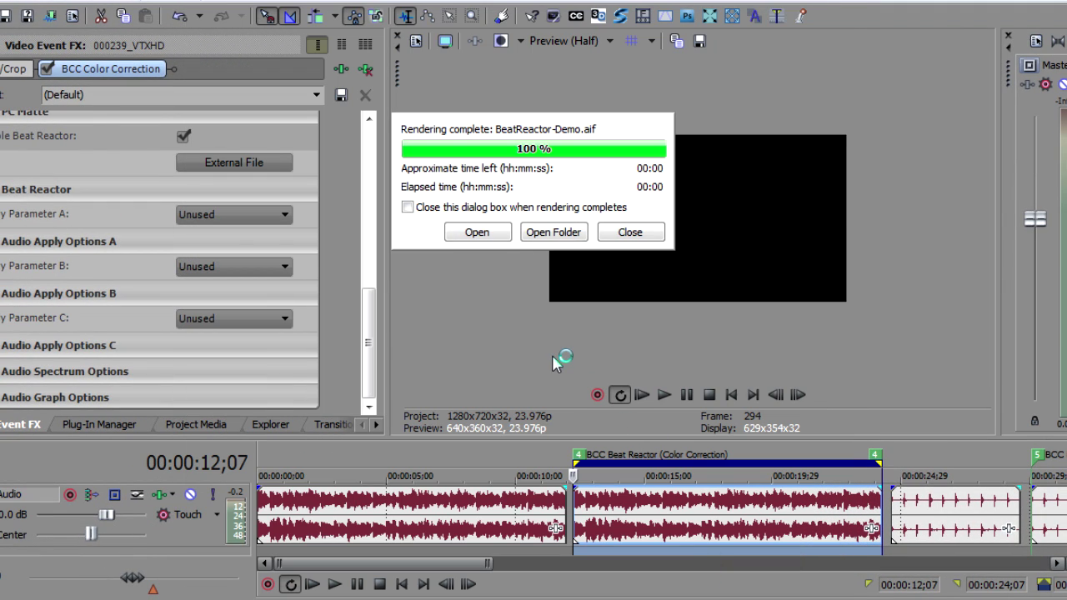
left_click(553, 232)
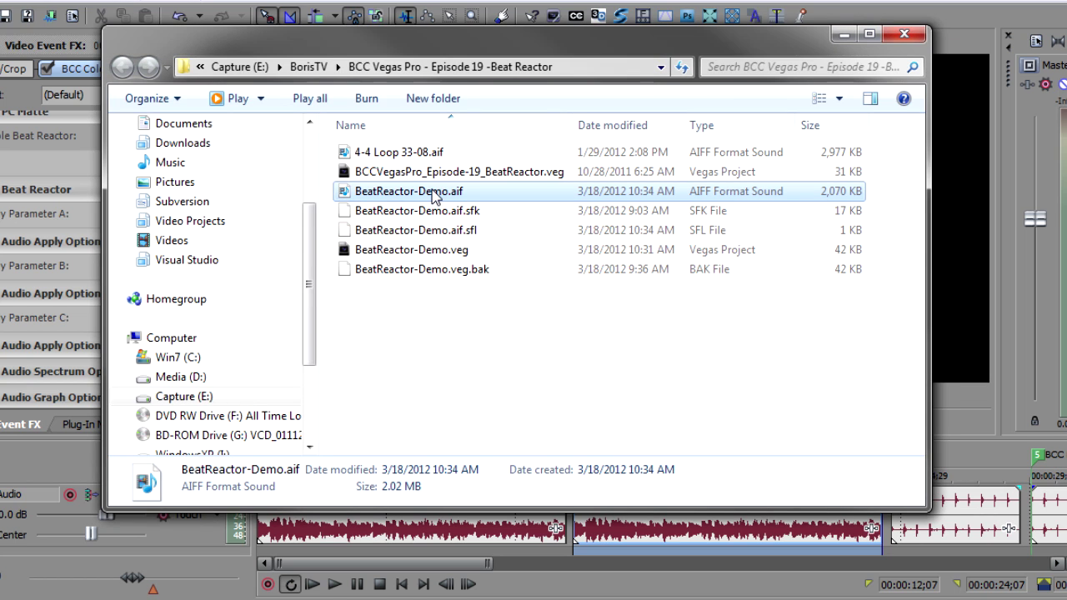
left_click(904, 34)
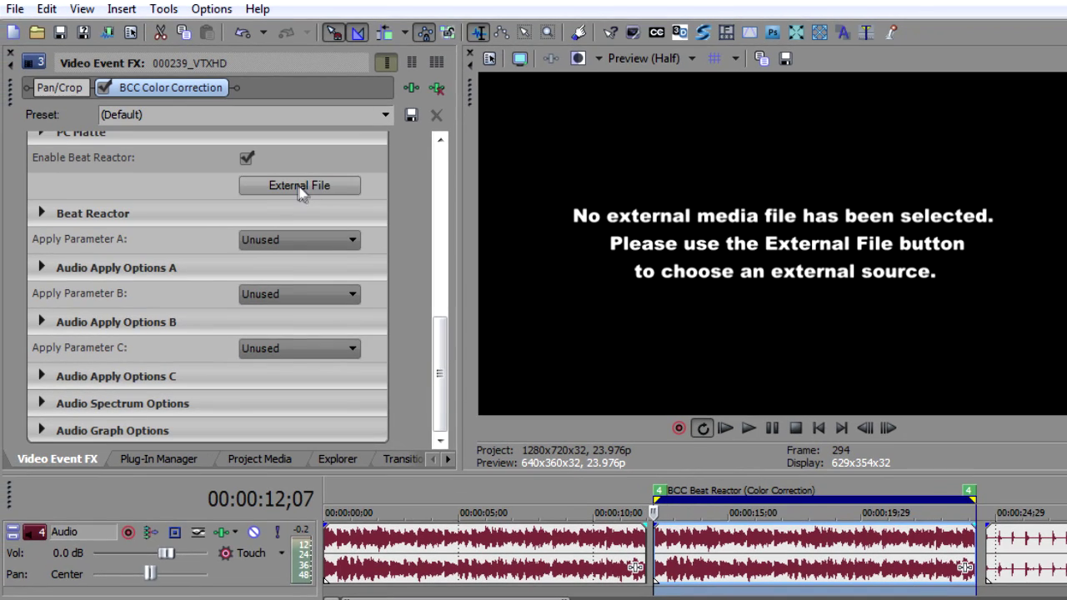
Load BeatReactor-Demo.aif as the external audio file for Beat Reactor.
left_click(240, 164)
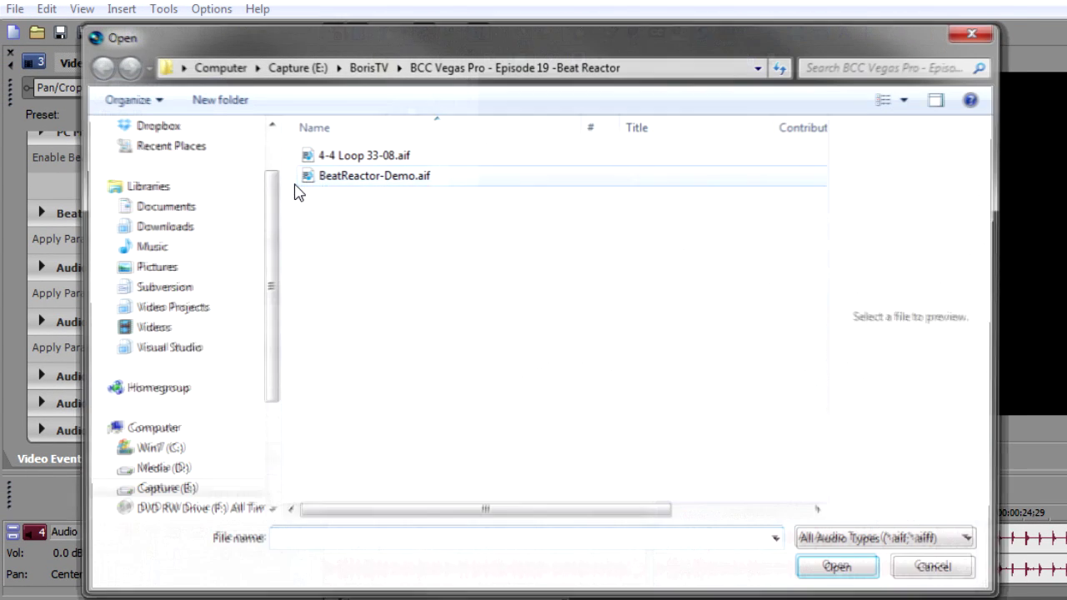
left_click(330, 178)
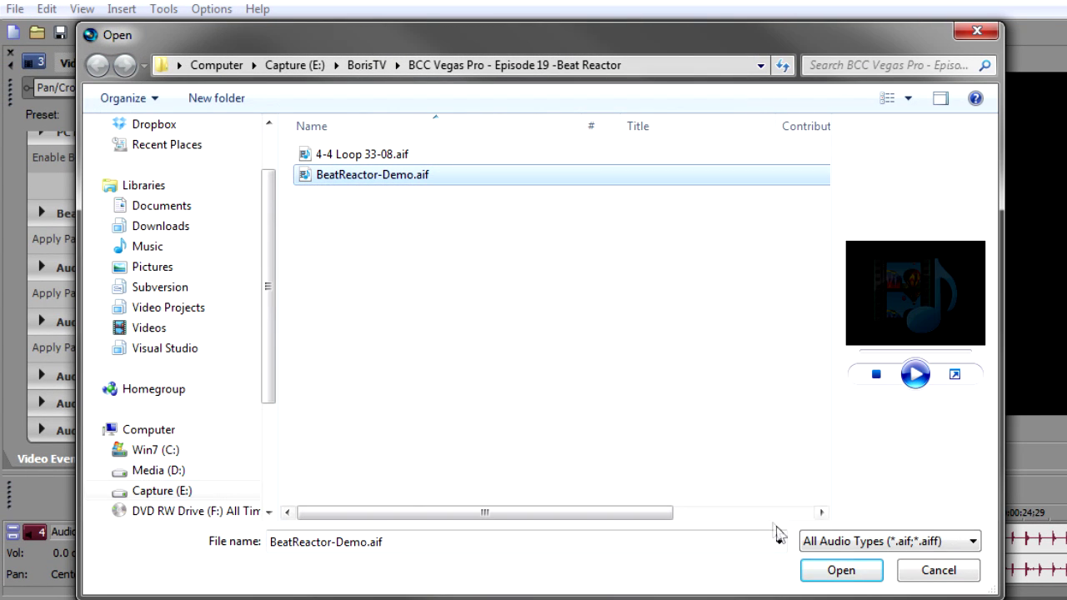
left_click(836, 570)
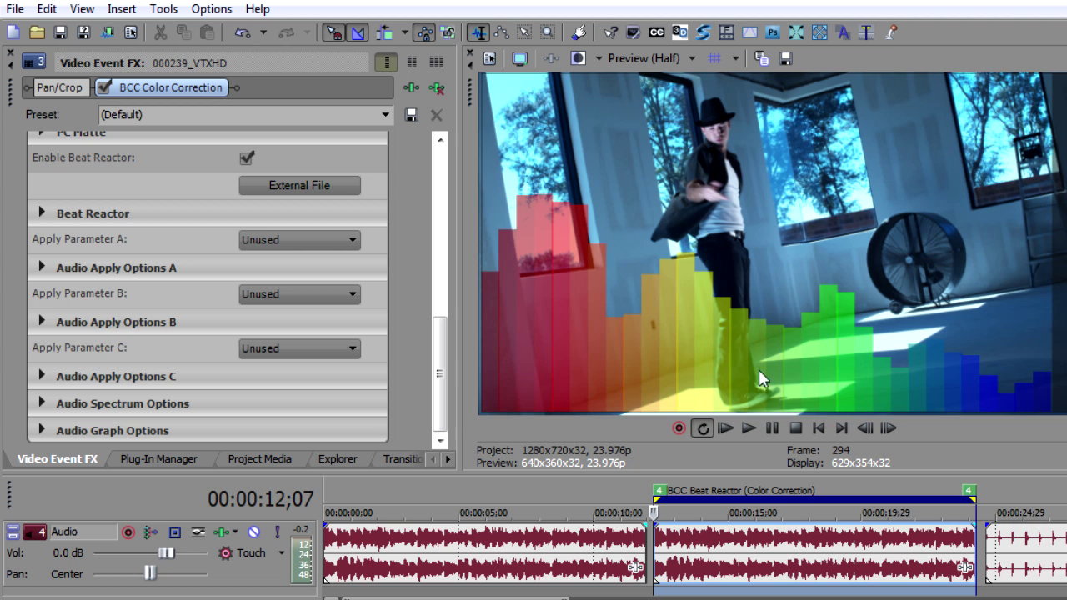
Play back the second clip to examine the audio graph's response to the music.
left_click(712, 546)
key("space")
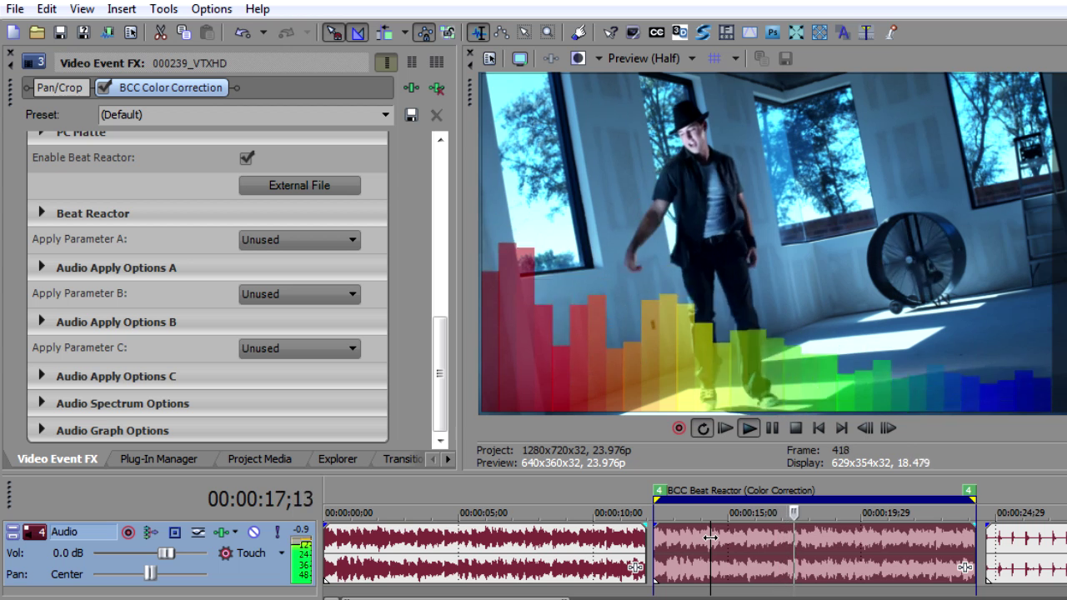
key("Return")
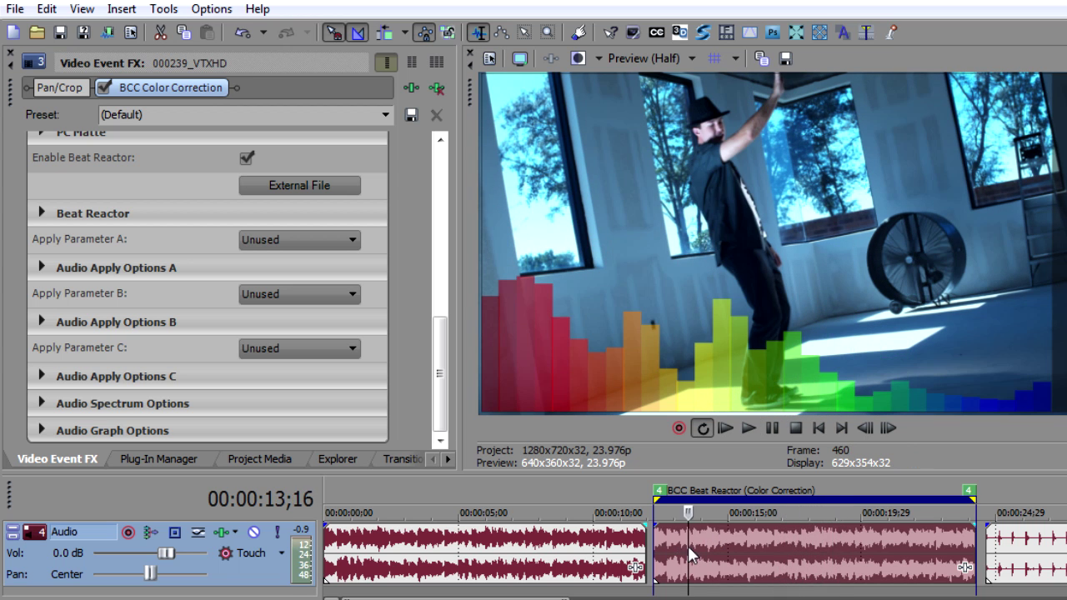
left_click(689, 552)
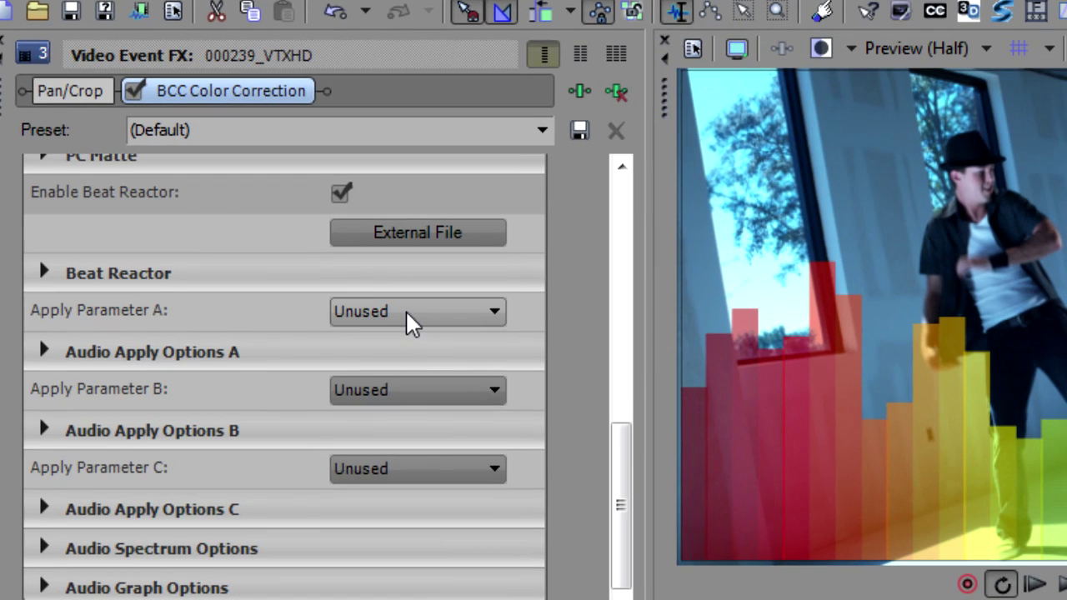
Set Apply Parameter A to Brightness and play back the clip to preview the beat-driven effect.
left_click(327, 261)
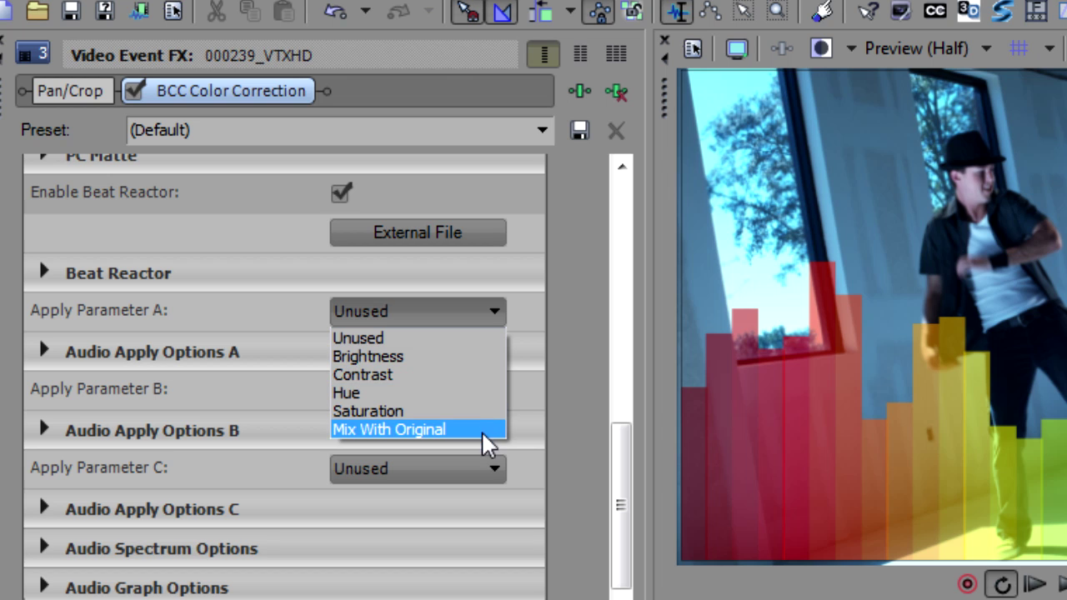
left_click(456, 356)
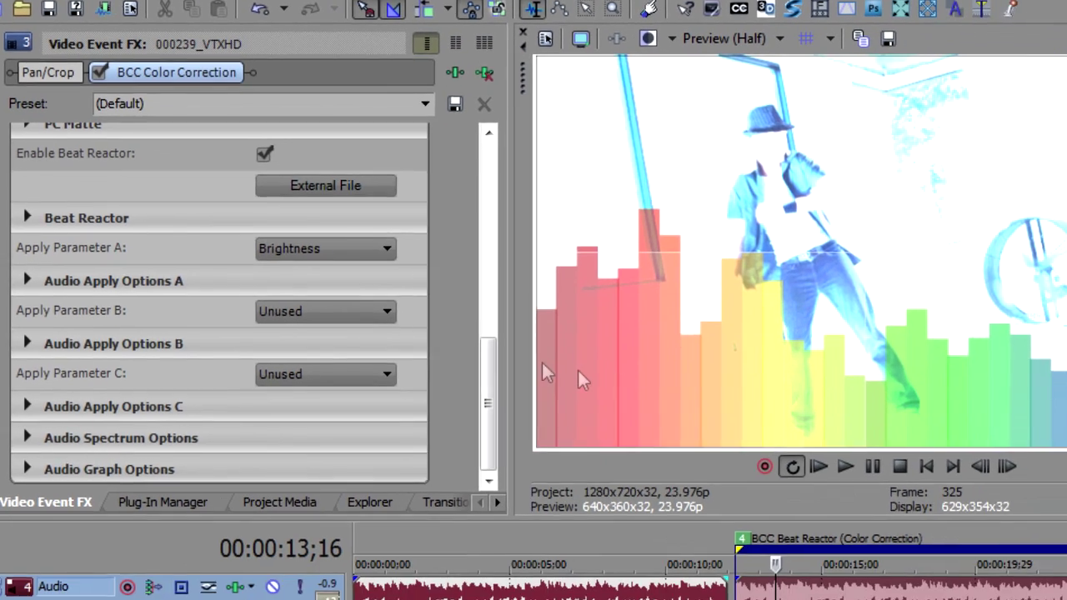
key("space")
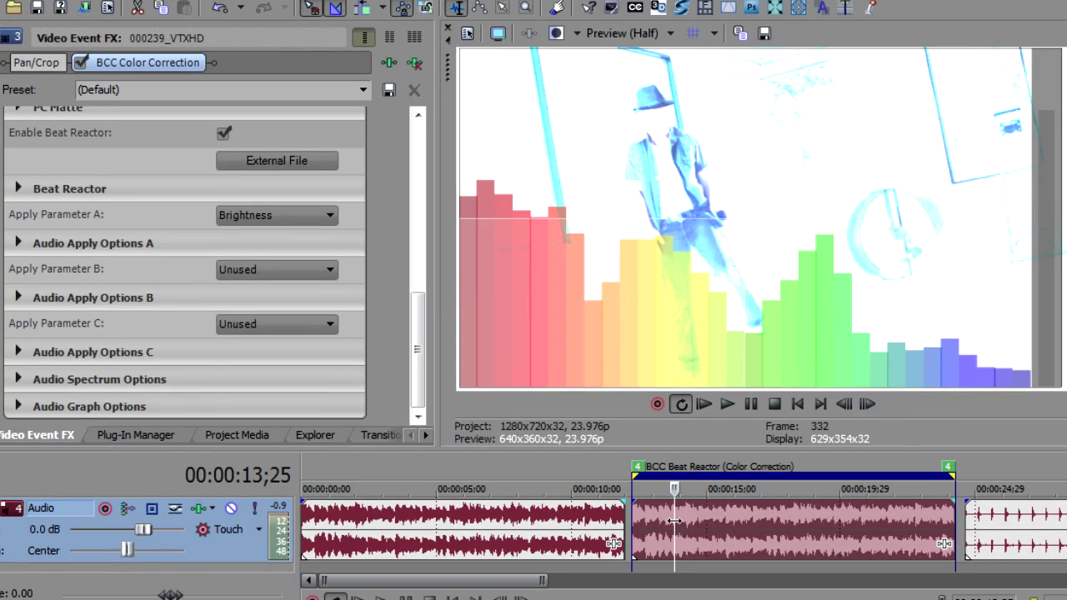
left_click(674, 524)
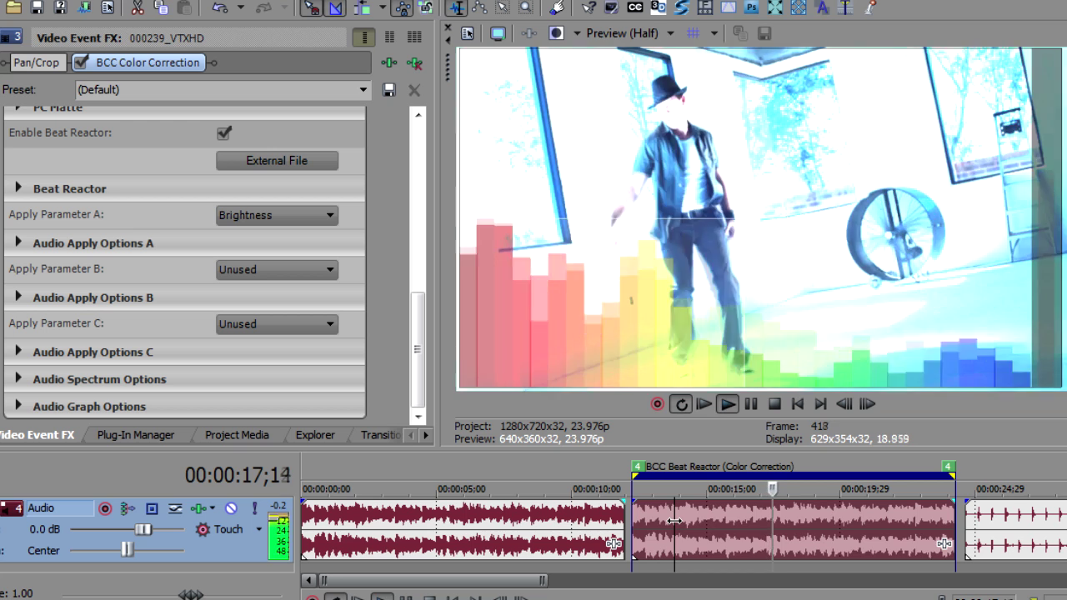
key("space")
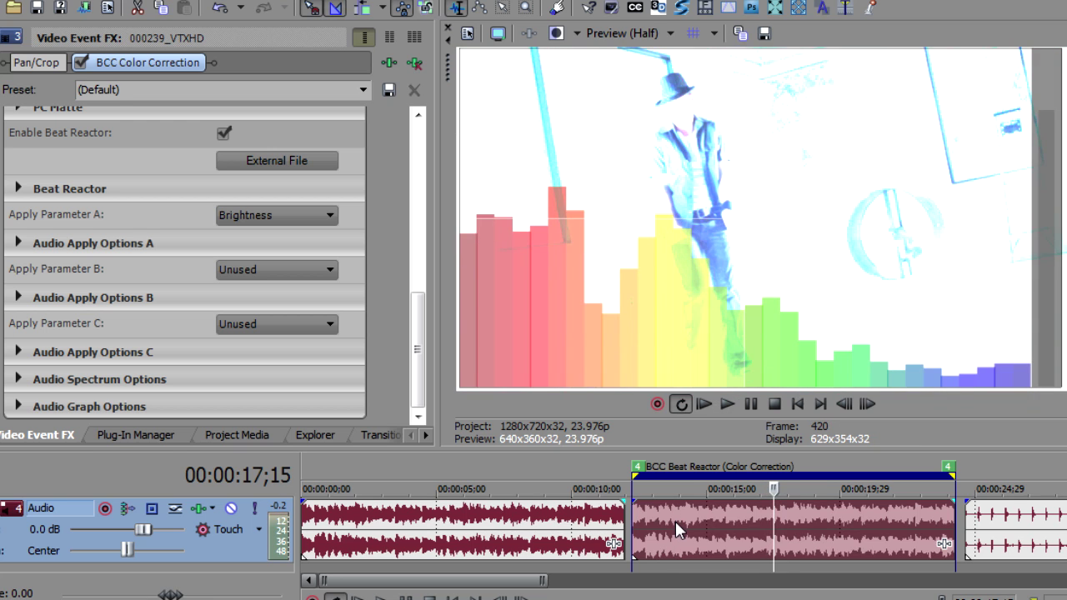
Park the playhead on a frame near 14 seconds in the second clip and set the audio graph's opacity to about 69.47.
left_click(675, 521)
left_click(698, 527)
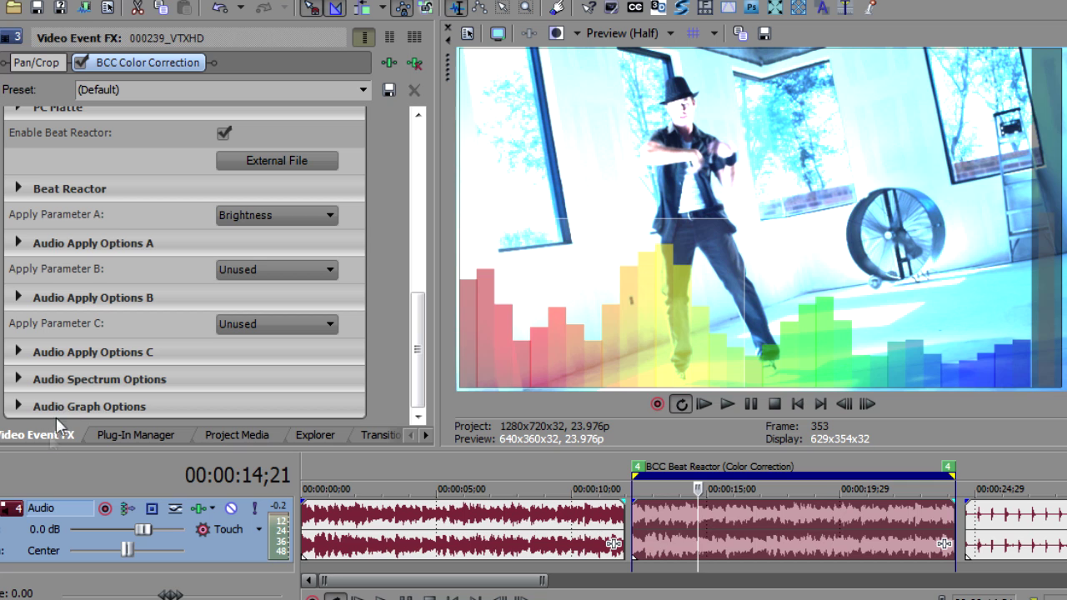
left_click(19, 407)
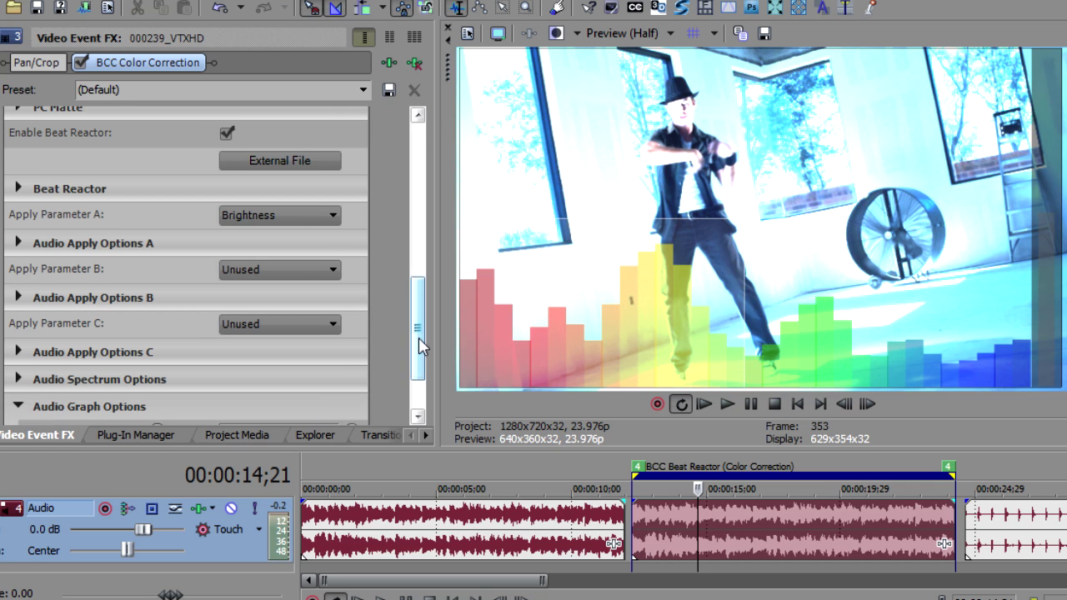
left_click_drag(422, 355, 419, 411)
mouse_move(161, 353)
left_mouse_down()
mouse_move(190, 359)
mouse_move(138, 366)
mouse_move(137, 354)
mouse_move(200, 357)
mouse_move(148, 356)
mouse_move(179, 358)
left_mouse_up()
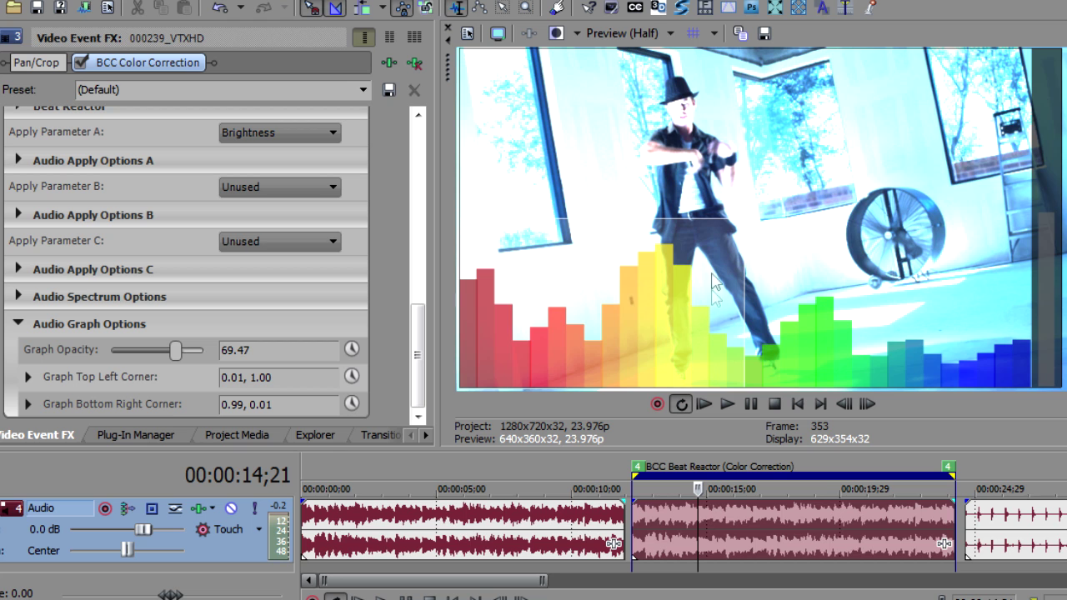
Review the Sampler choices in Audio Apply Options A and keep Box Percentage.
left_click_drag(419, 358, 419, 335)
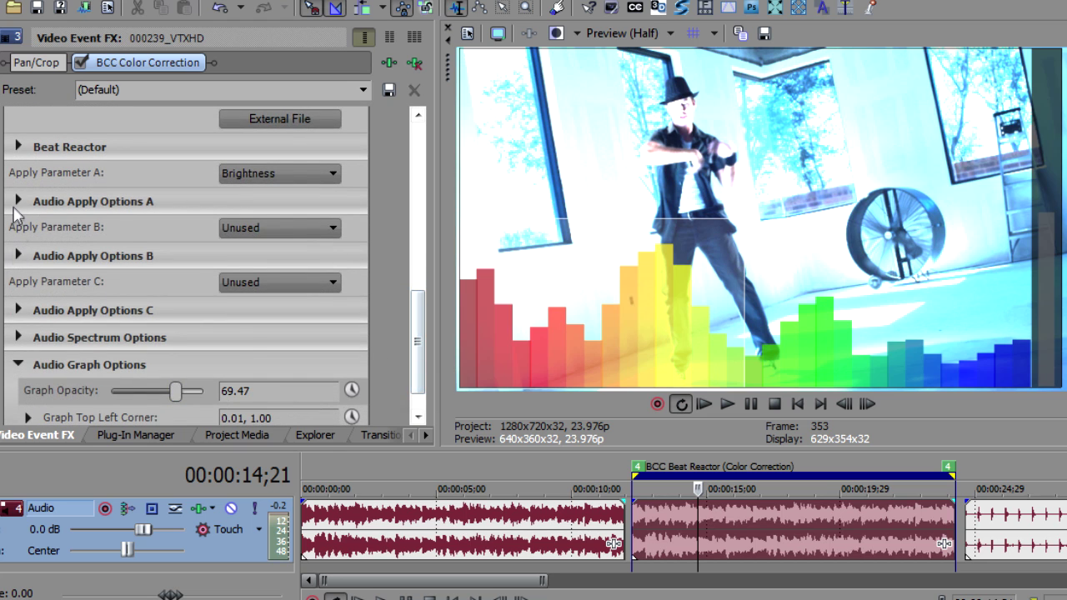
left_click(15, 203)
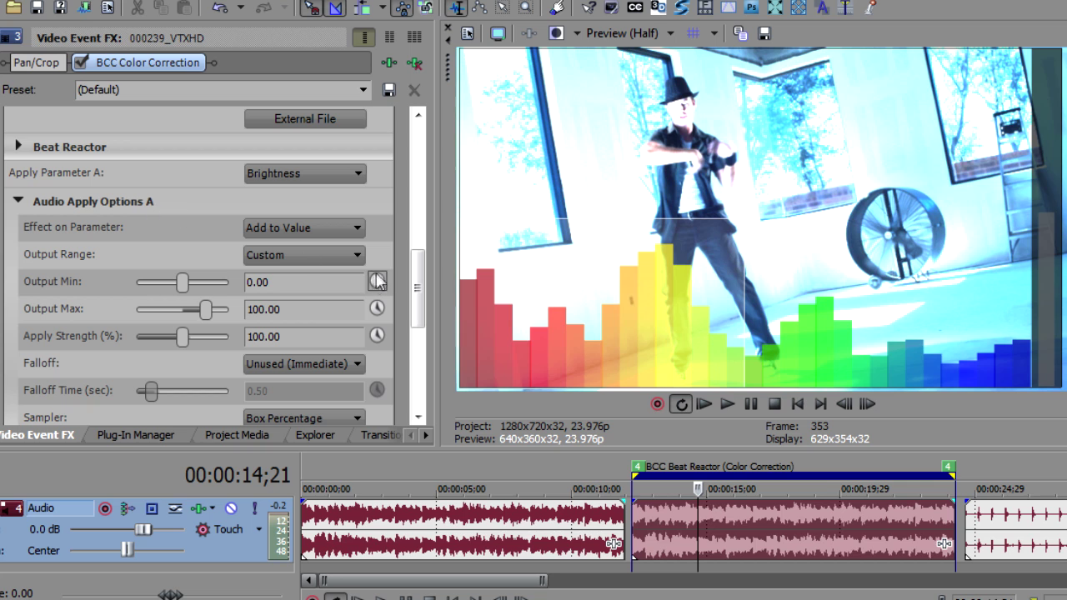
left_click_drag(417, 276, 419, 327)
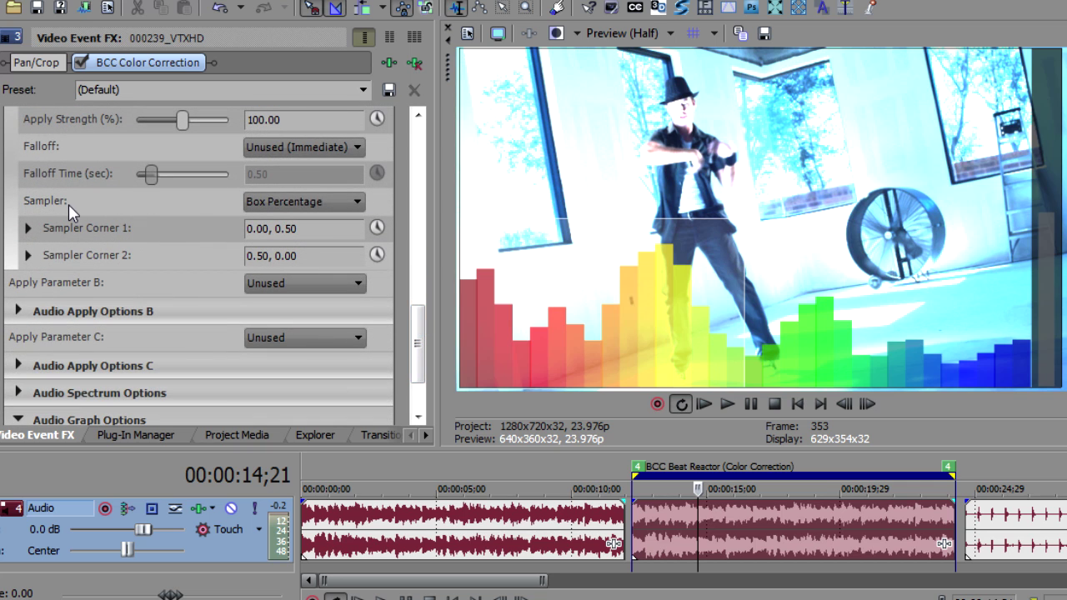
left_click(266, 201)
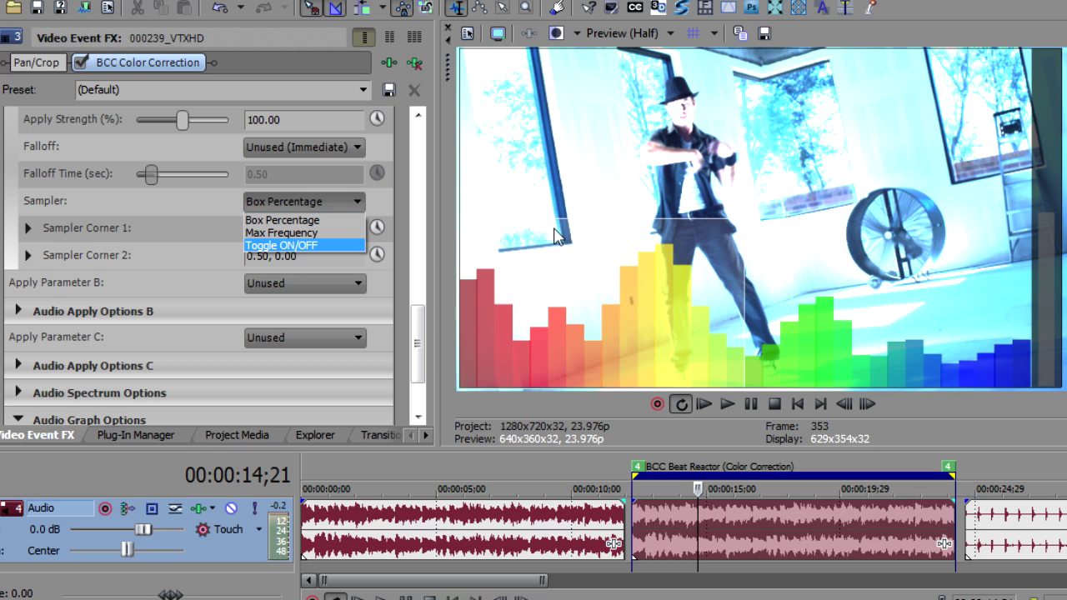
left_click(274, 219)
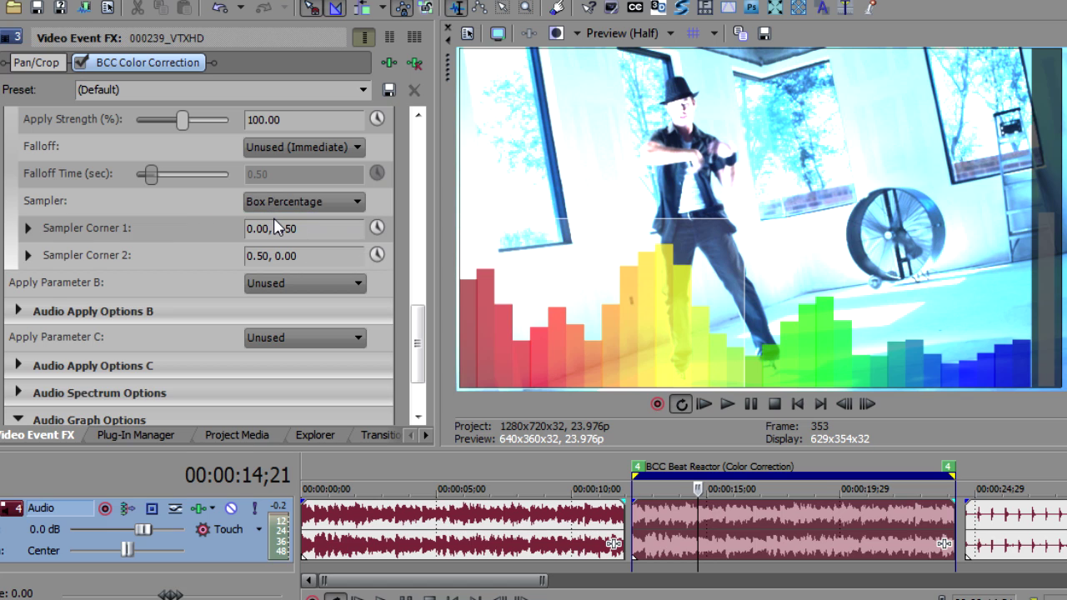
Narrow the sampler box by setting Sampler Corner 2 to about 0.08, 0.00, and play back the second clip to preview it.
left_click(29, 255)
left_click(27, 227)
left_click_drag(417, 301, 417, 327)
left_click_drag(201, 353, 177, 328)
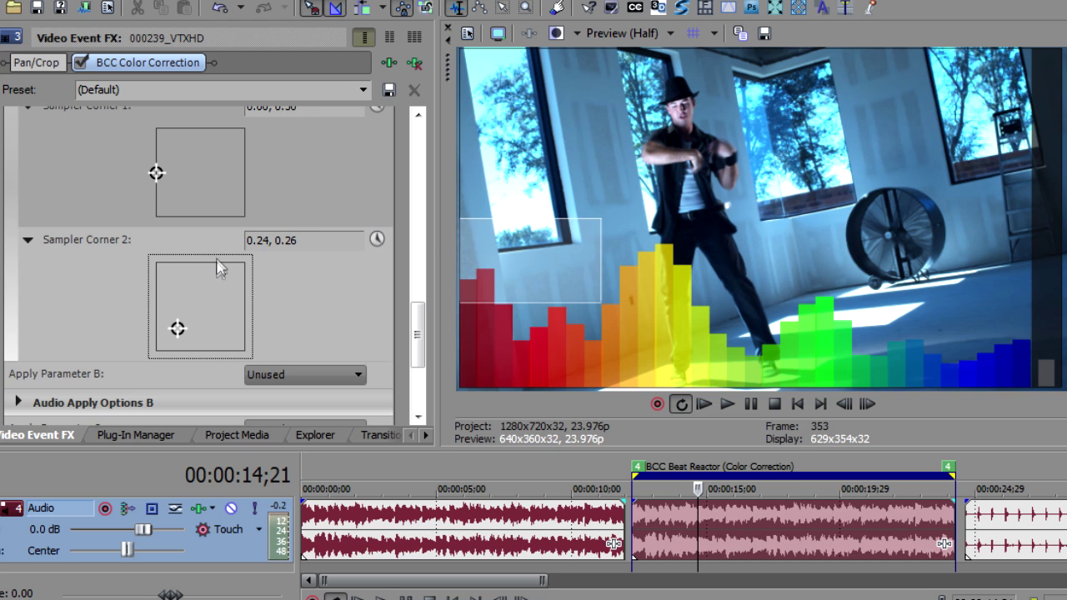
left_click_drag(177, 329, 167, 375)
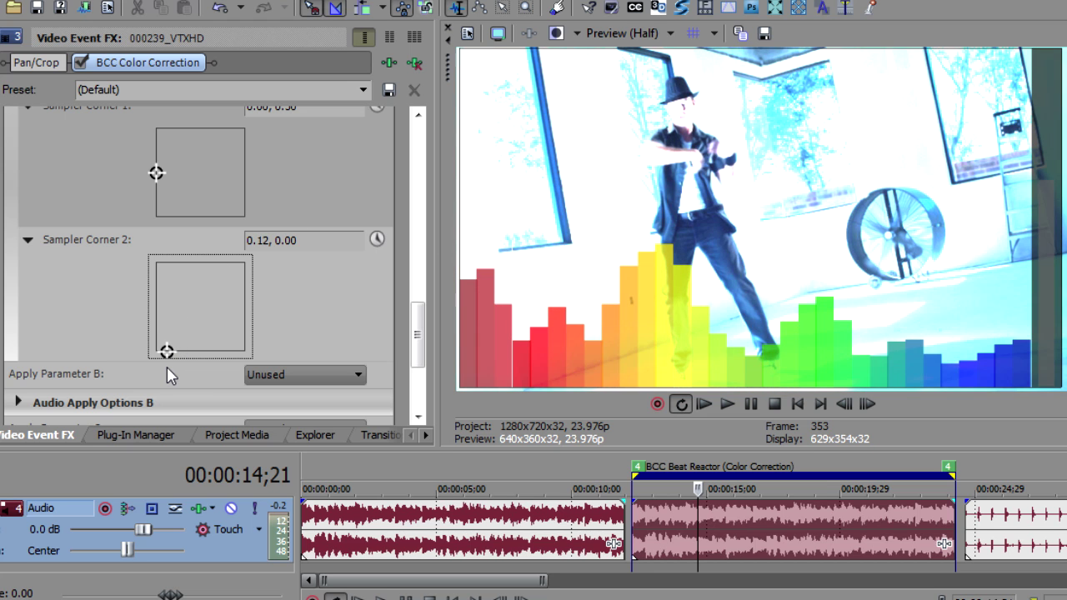
left_click_drag(166, 375, 164, 375)
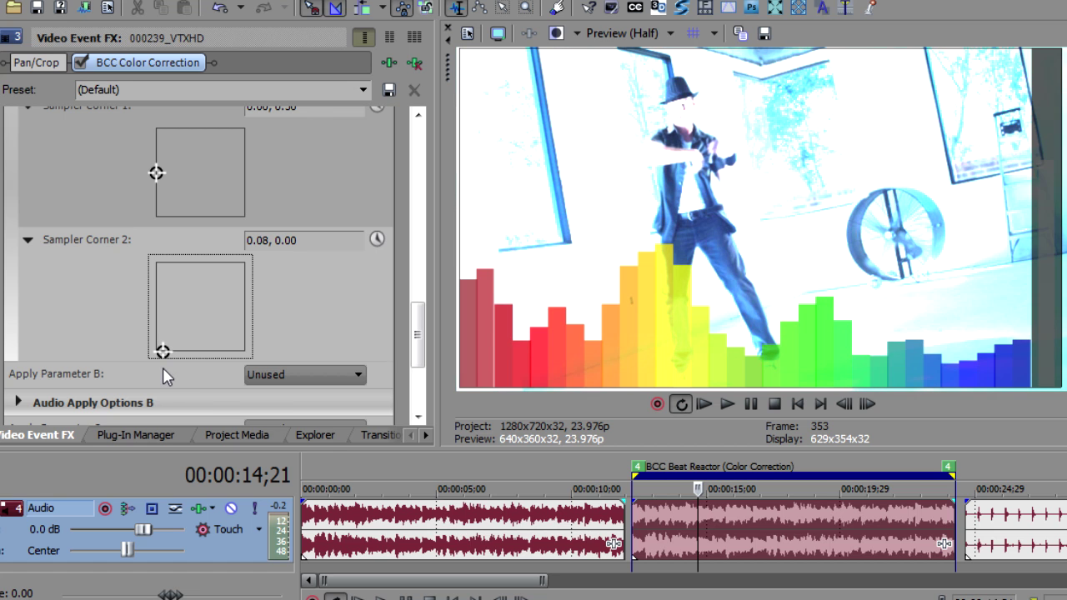
double_click(665, 533)
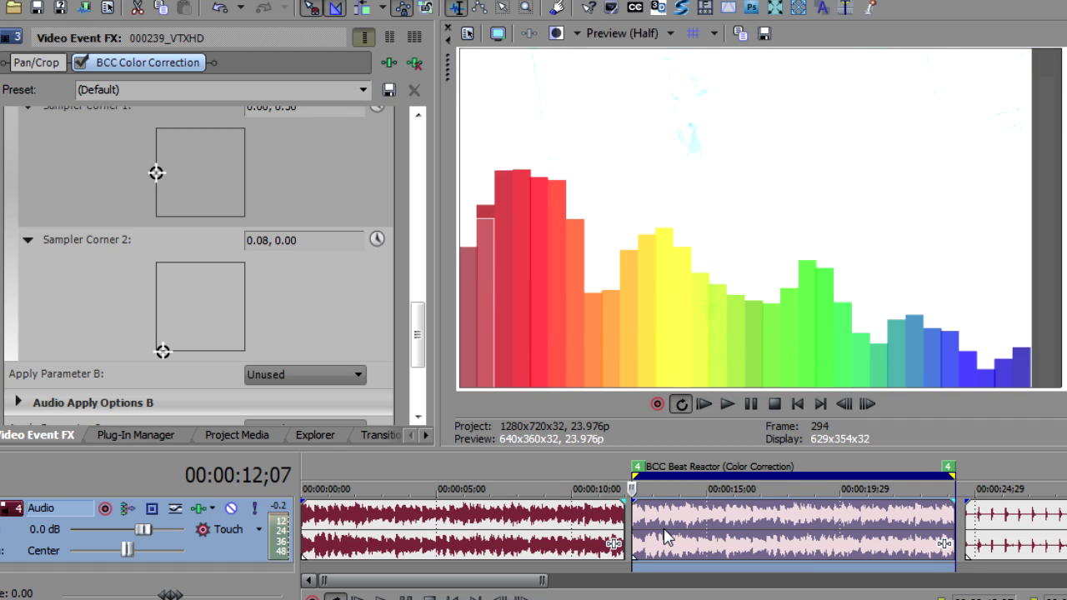
key("space")
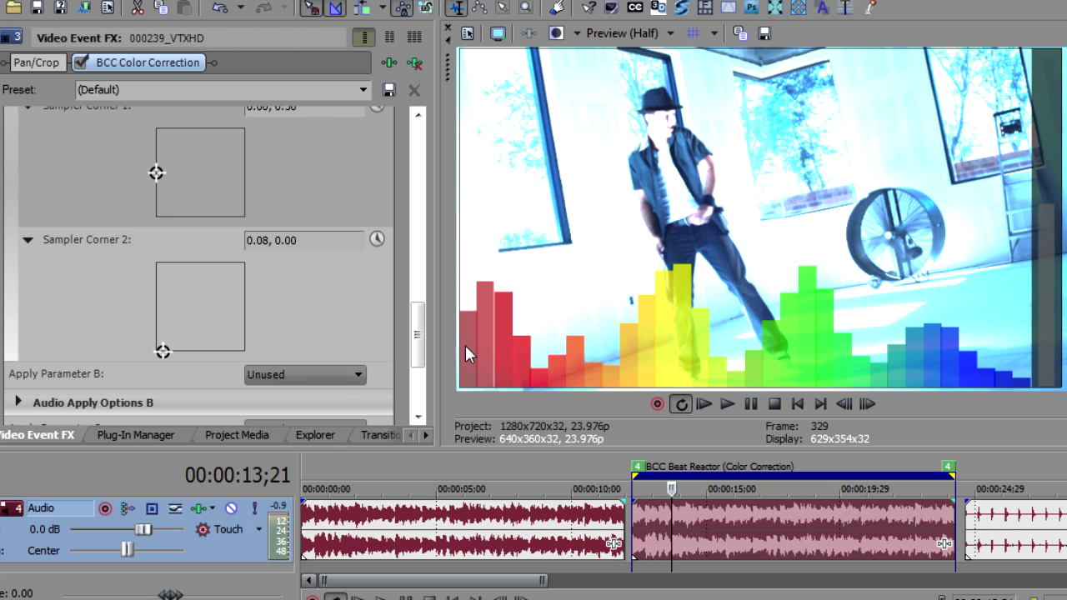
Set Sampler Corner 2 to about 0.08, 0.24 and move the playhead to frame 307 to check the box against the graph.
left_click_drag(163, 351, 163, 333)
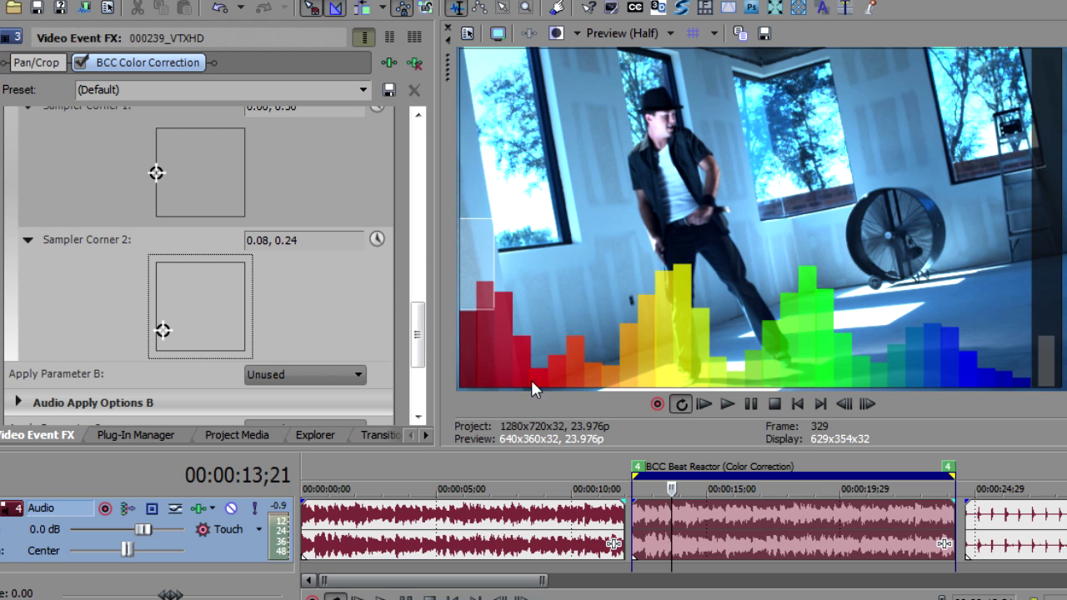
left_click(644, 517)
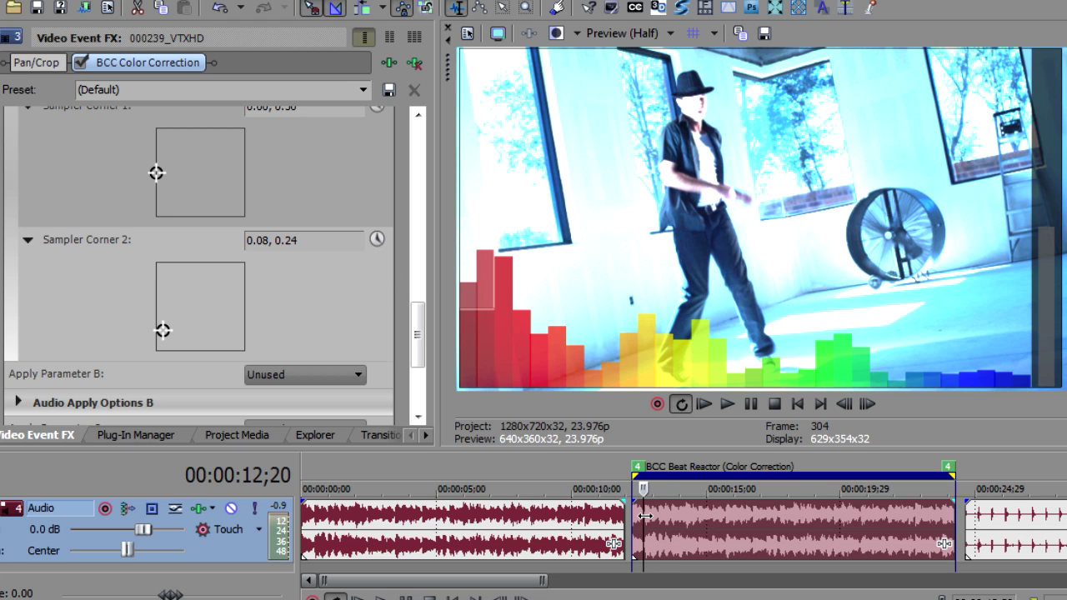
left_click(645, 517)
key("Right")
key("Right")
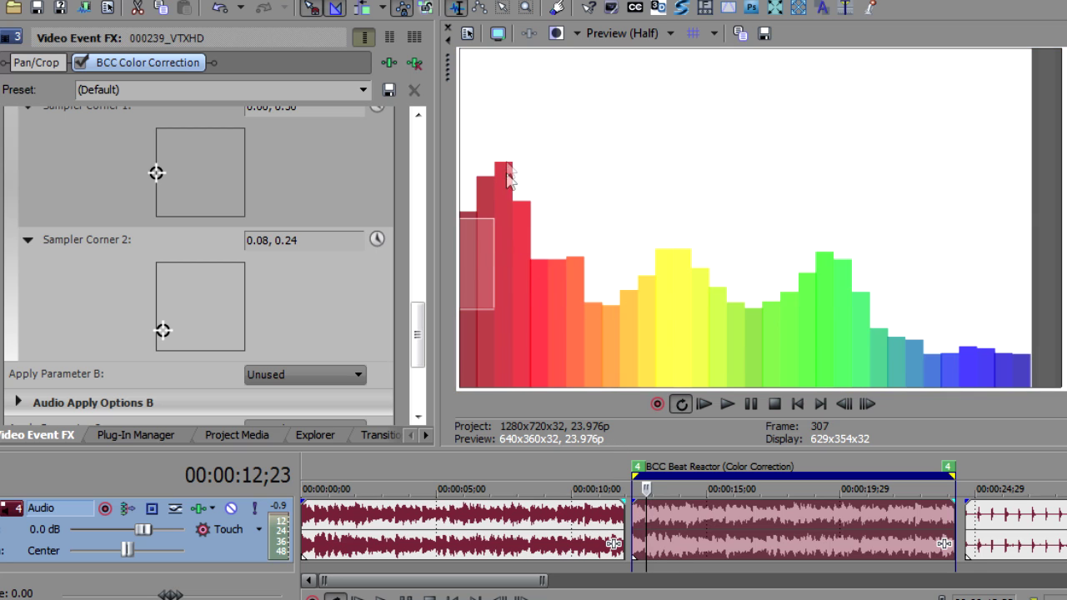
Fit the sampler box with Corner 1 at about 0.00, 0.67 and Corner 2 at about 0.10, 0.24, and preview the clip.
left_click_drag(160, 173, 157, 161)
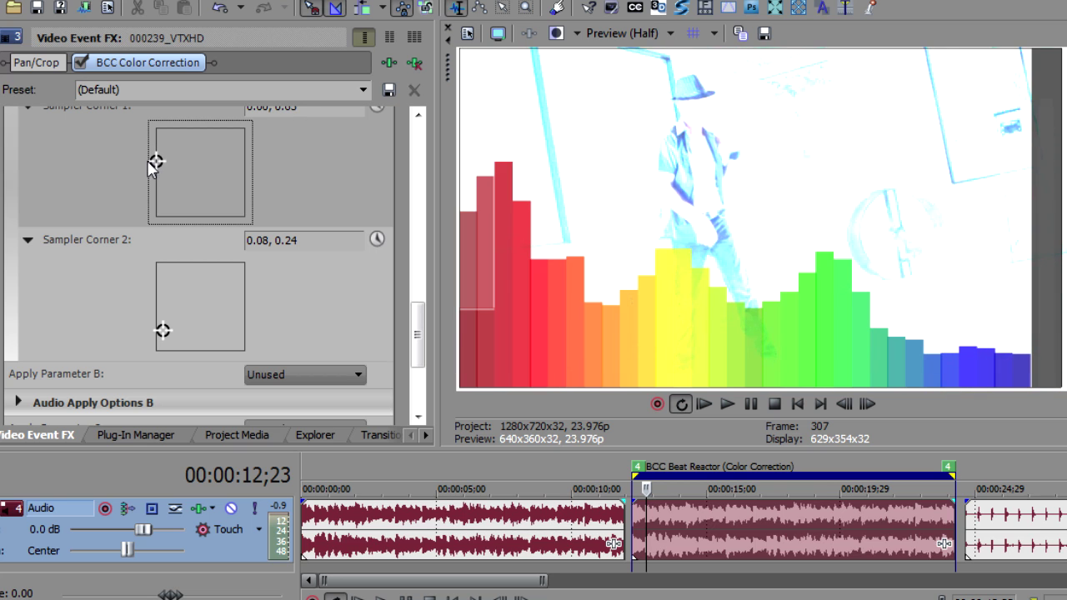
left_click_drag(163, 331, 165, 331)
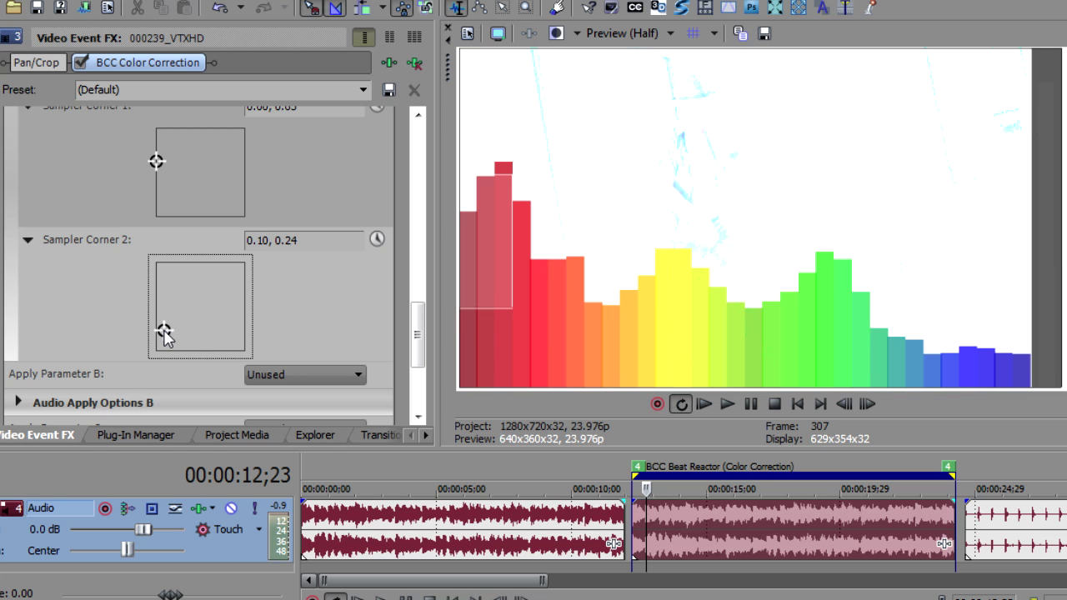
left_click(157, 162)
left_click_drag(156, 160, 156, 157)
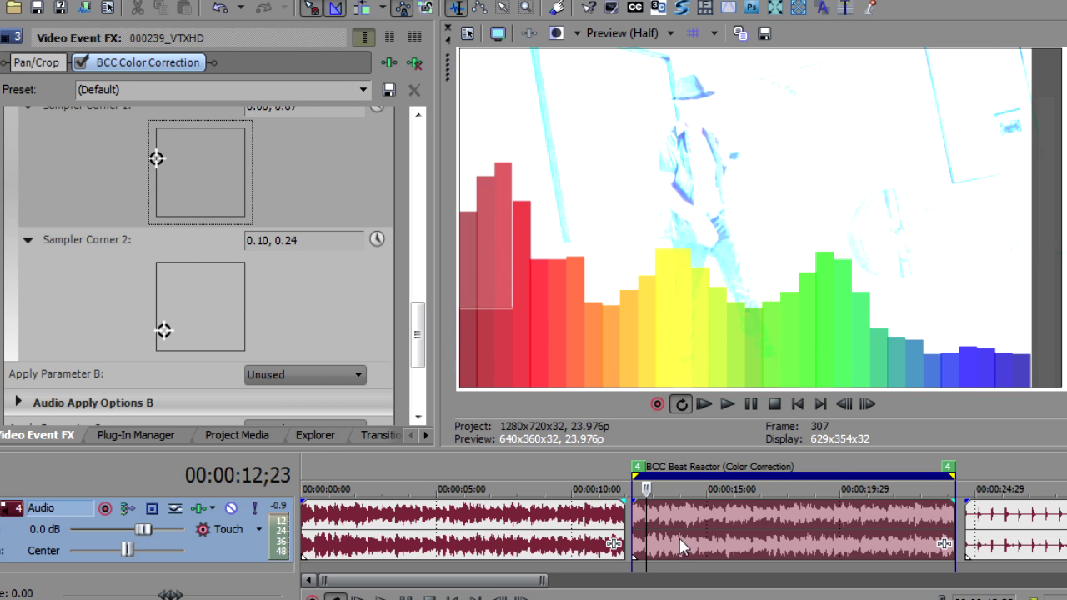
key("space")
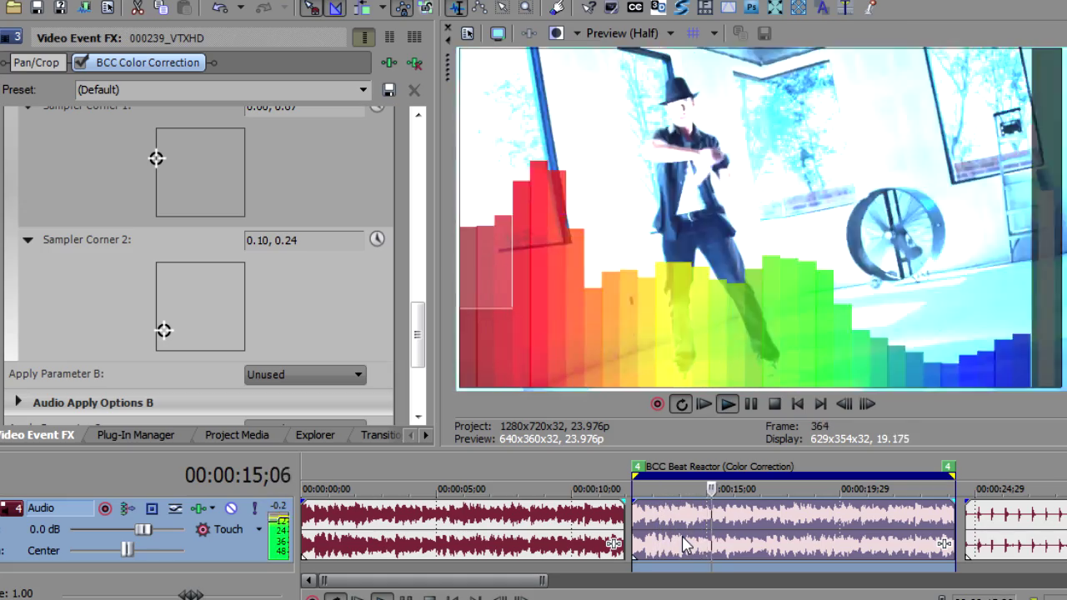
key("Return")
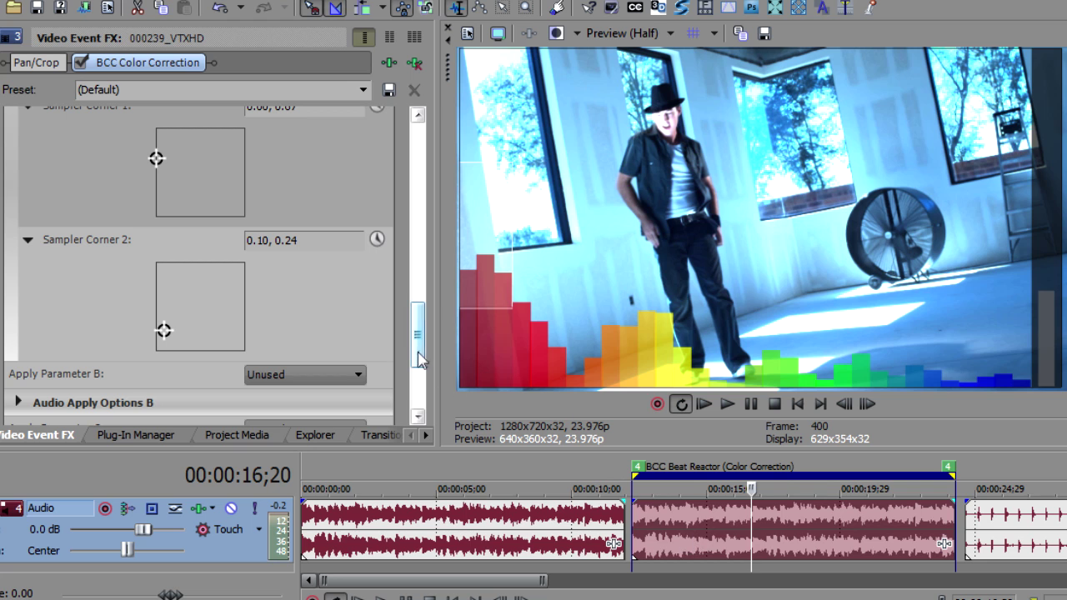
Review the Effect on Parameter choices in Audio Apply Options A without changing the setting.
left_click_drag(415, 352, 424, 288)
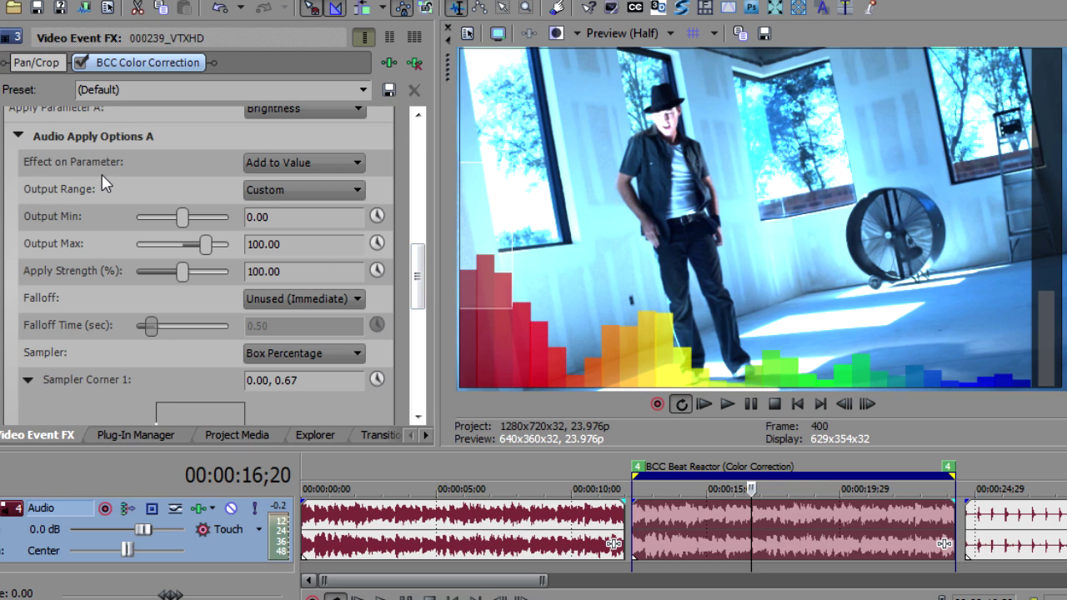
left_click(279, 163)
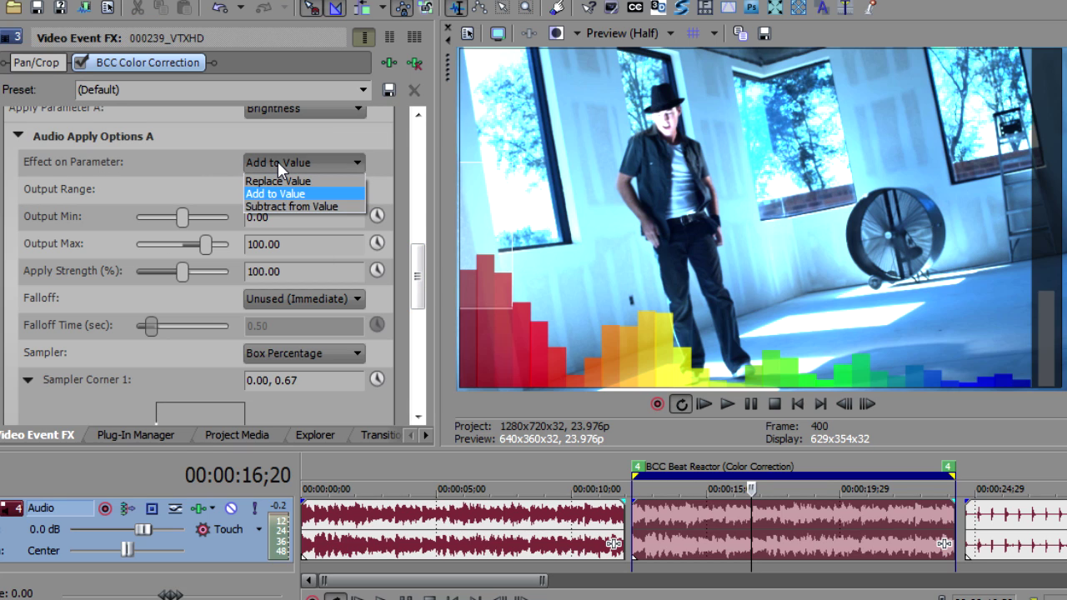
left_click(277, 161)
Try base Brightness values of about 24.21 and -26.32, and reset Brightness to 0.00.
left_click_drag(418, 275, 420, 144)
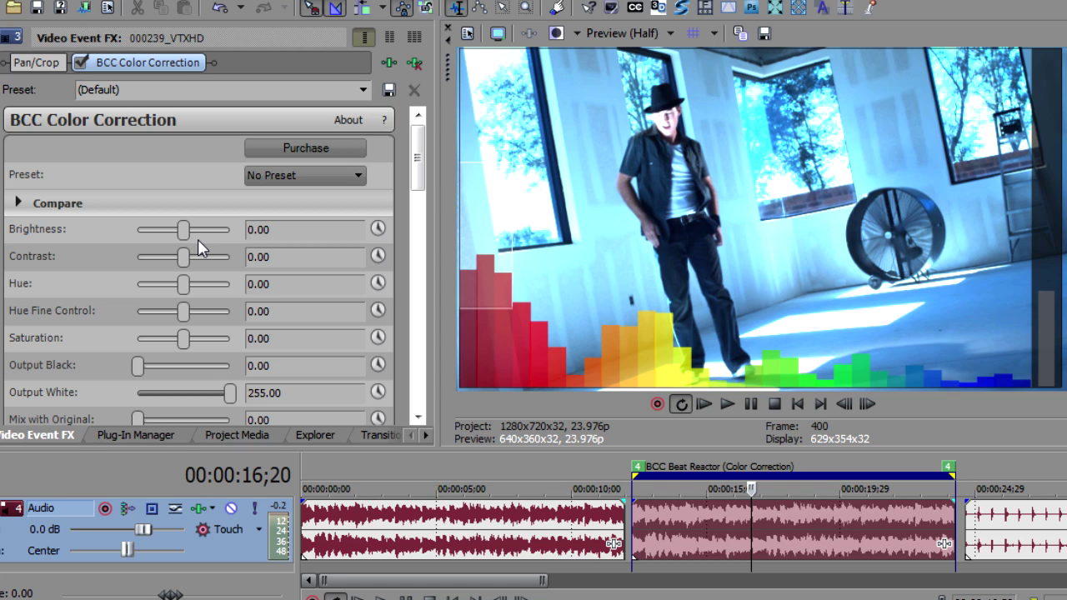
left_click_drag(184, 227, 195, 226)
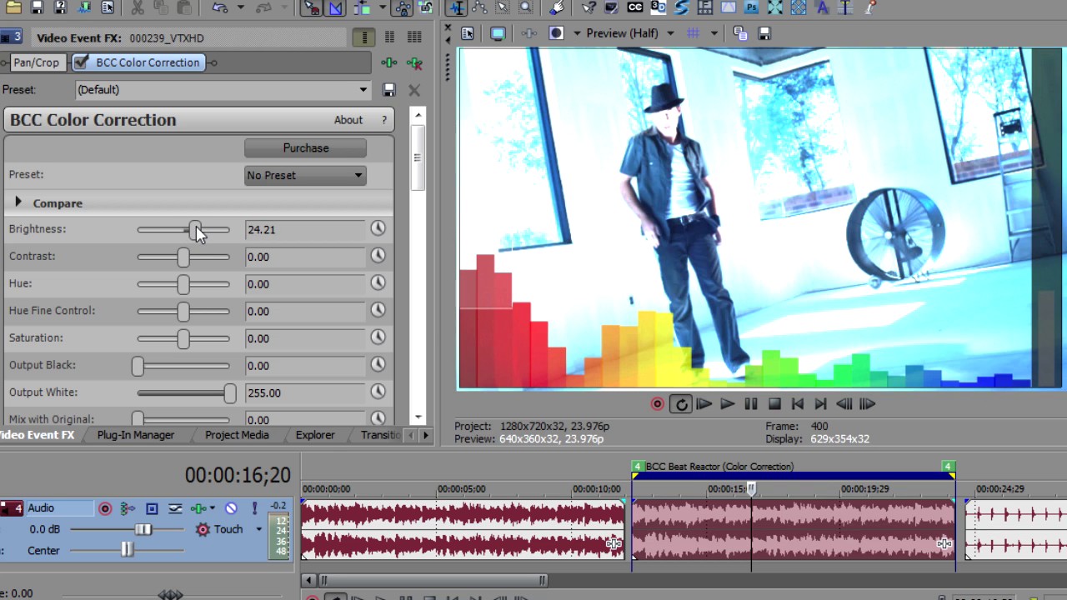
left_click_drag(195, 227, 173, 228)
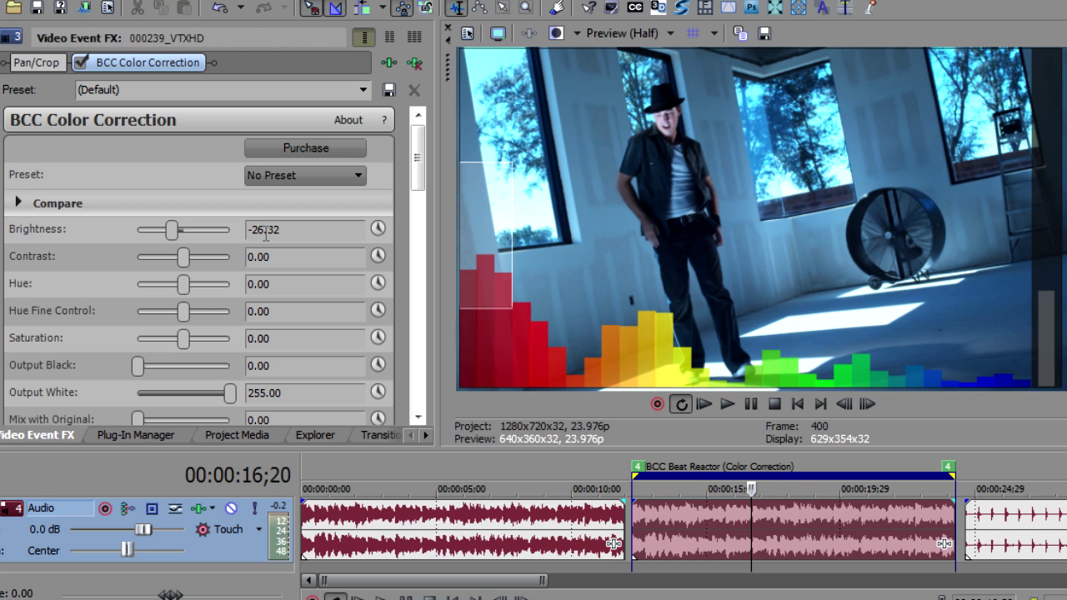
double_click(173, 231)
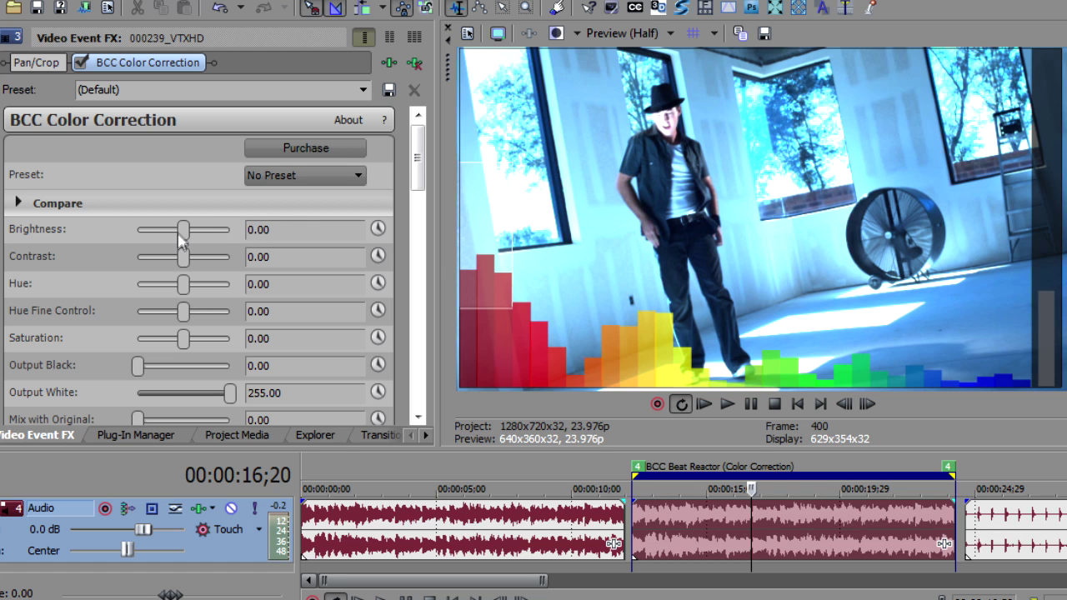
Set Effect on Parameter to Replace Value in Audio Apply Options A.
left_click_drag(419, 160, 421, 276)
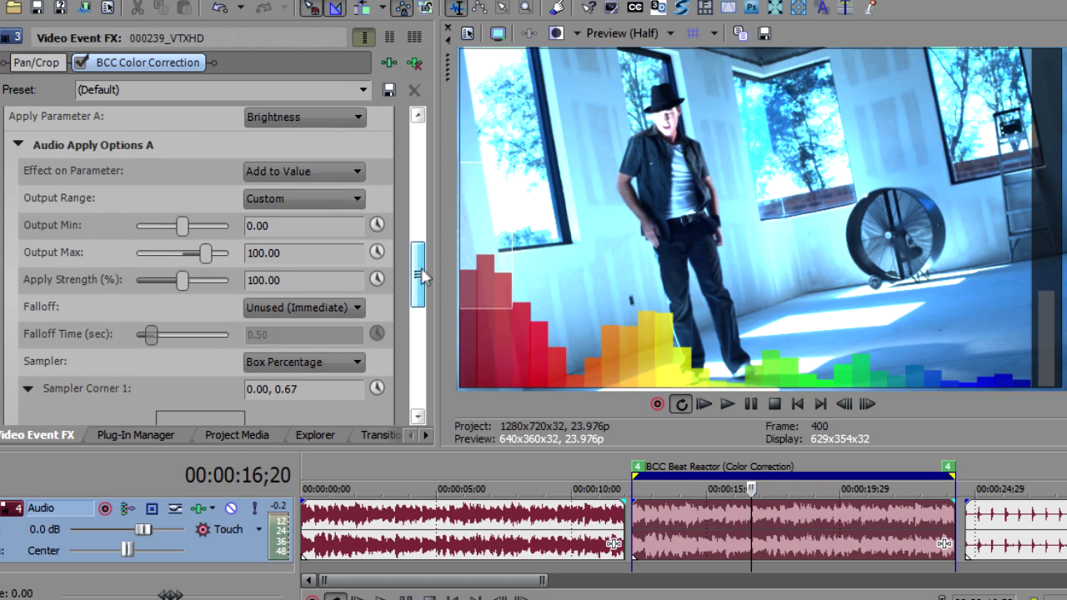
left_click(309, 170)
left_click(312, 190)
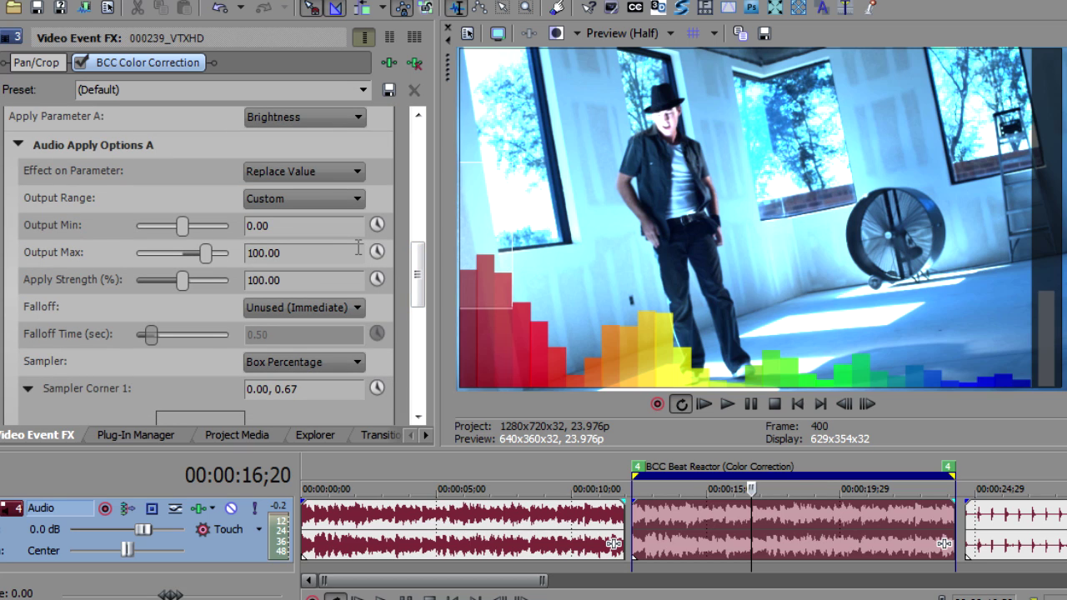
Try 0 to Current Value as the Output Range for parameter A, and return it to Custom.
left_click(272, 200)
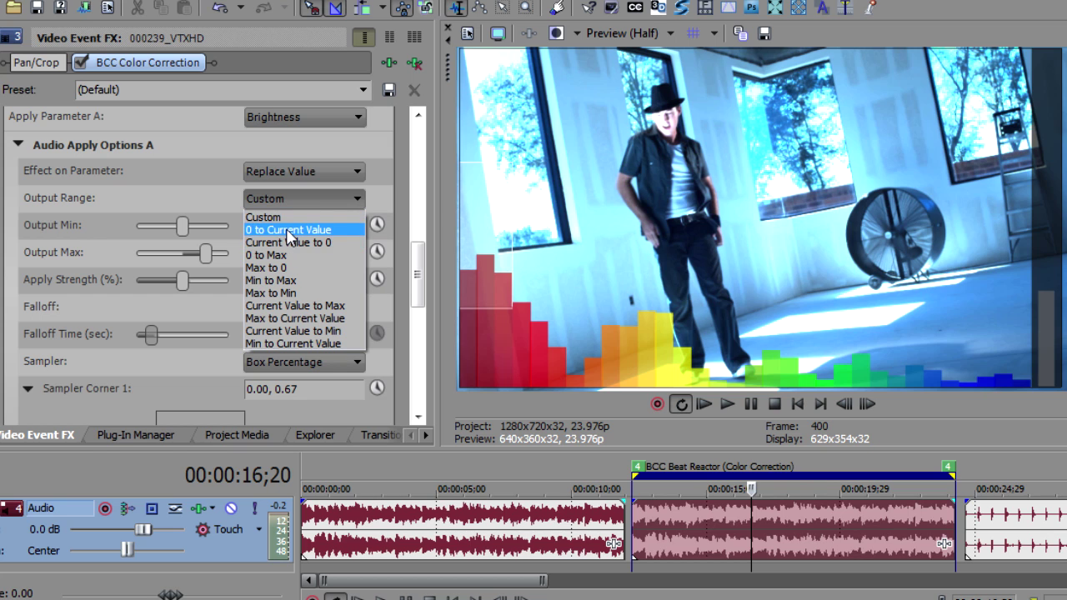
left_click(293, 229)
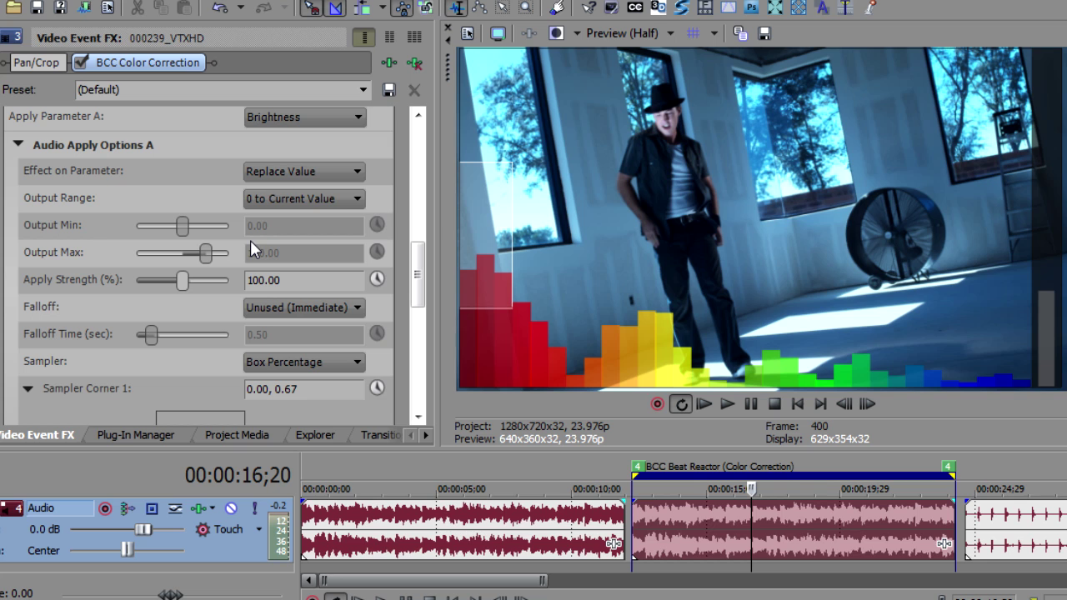
left_click(278, 198)
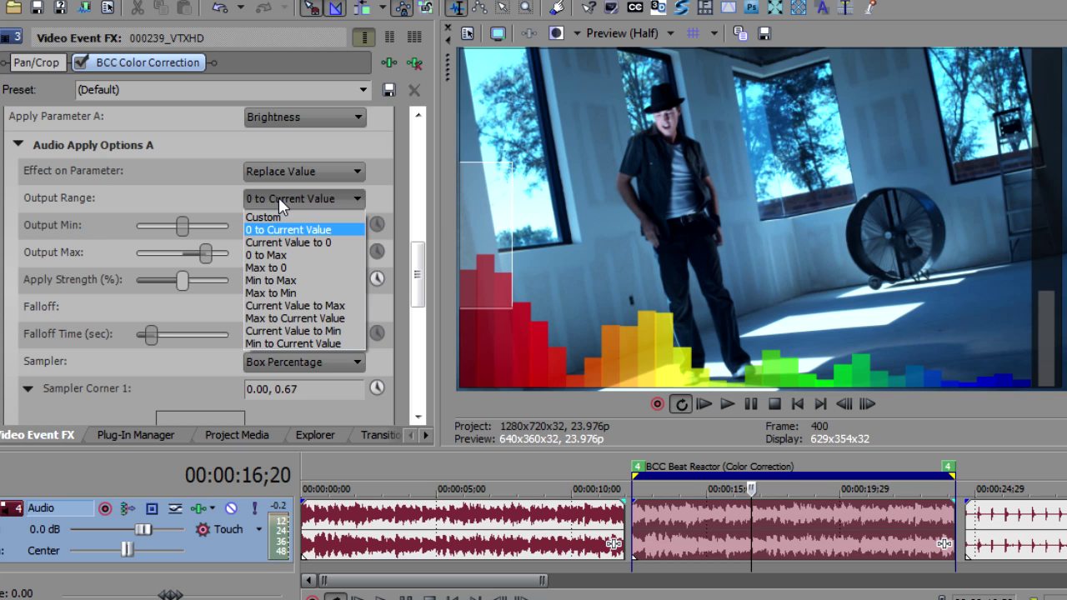
left_click(280, 215)
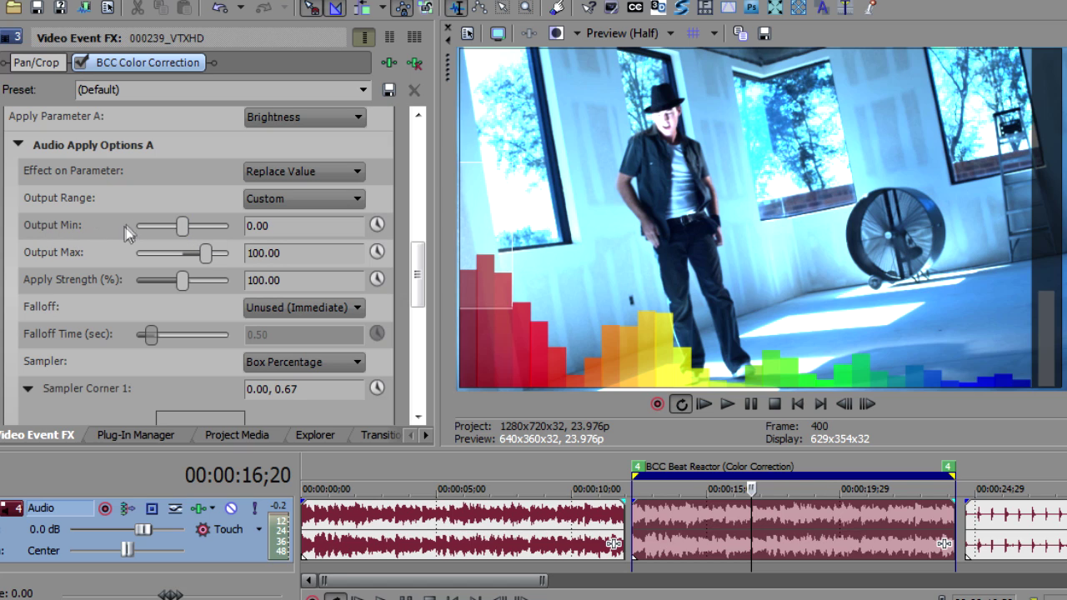
Set Output Min to about -149.47 and play back the second clip to preview the brightness pulsing.
left_click_drag(183, 225, 150, 227)
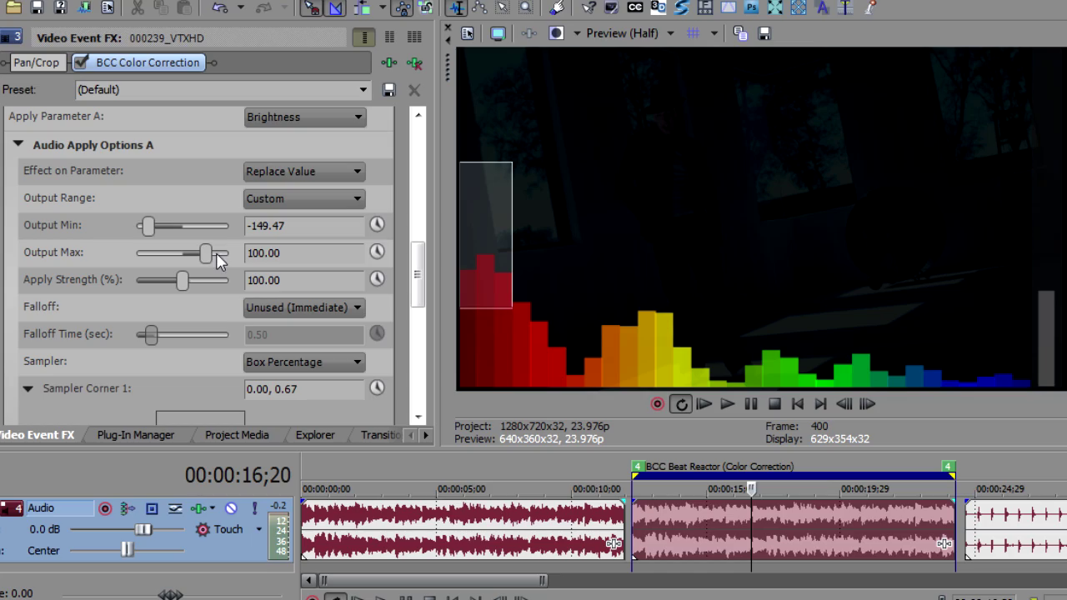
left_click(664, 534)
key("space")
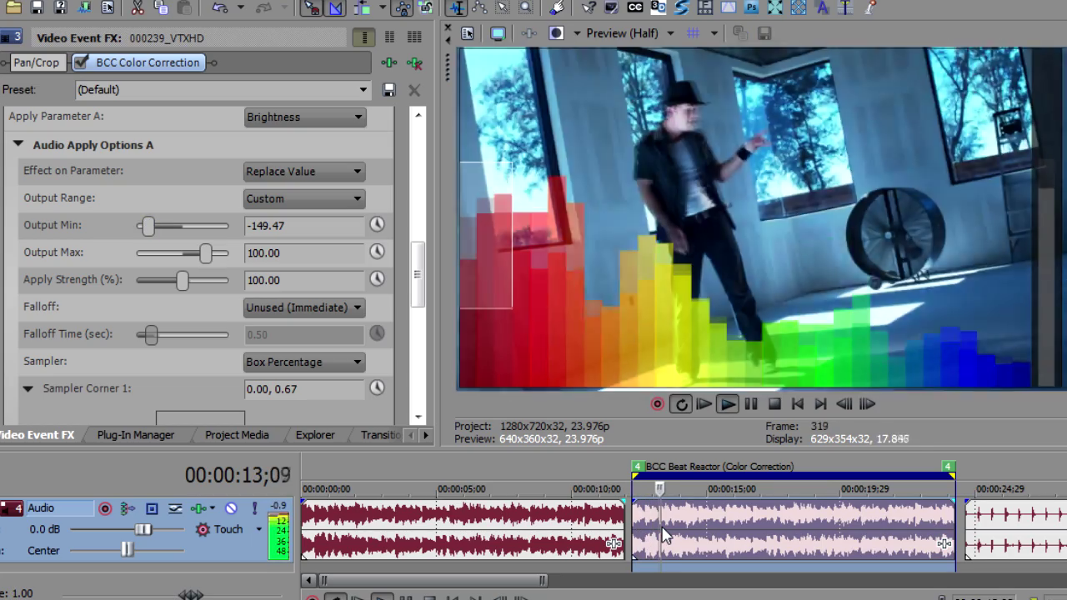
Shorten the playback loop region to the opening part of the second clip, ending just before 00:00:15, and play it back.
key("Return")
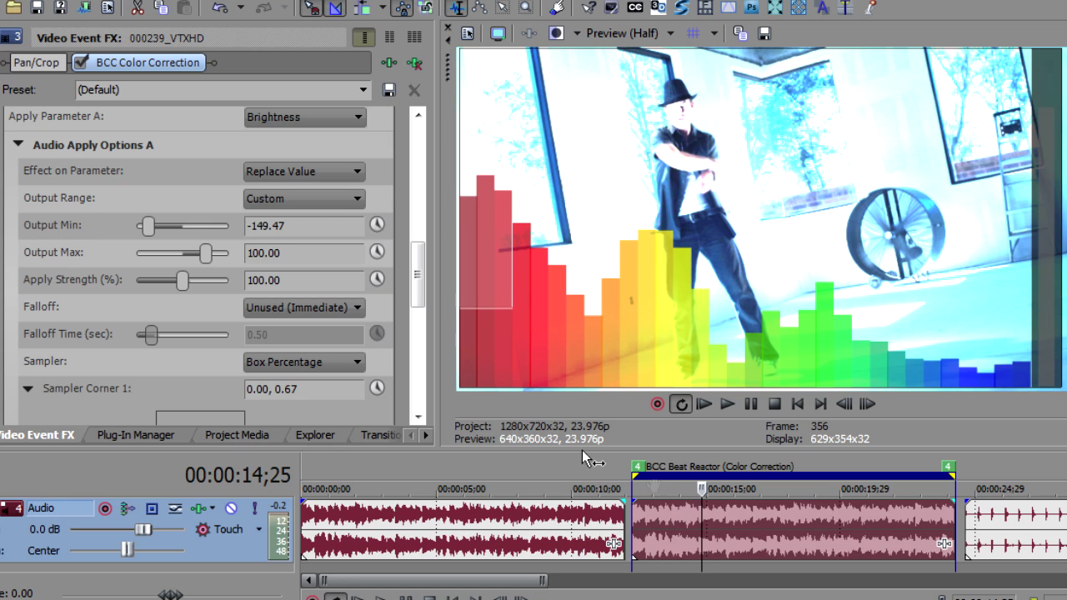
left_click_drag(414, 267, 415, 285)
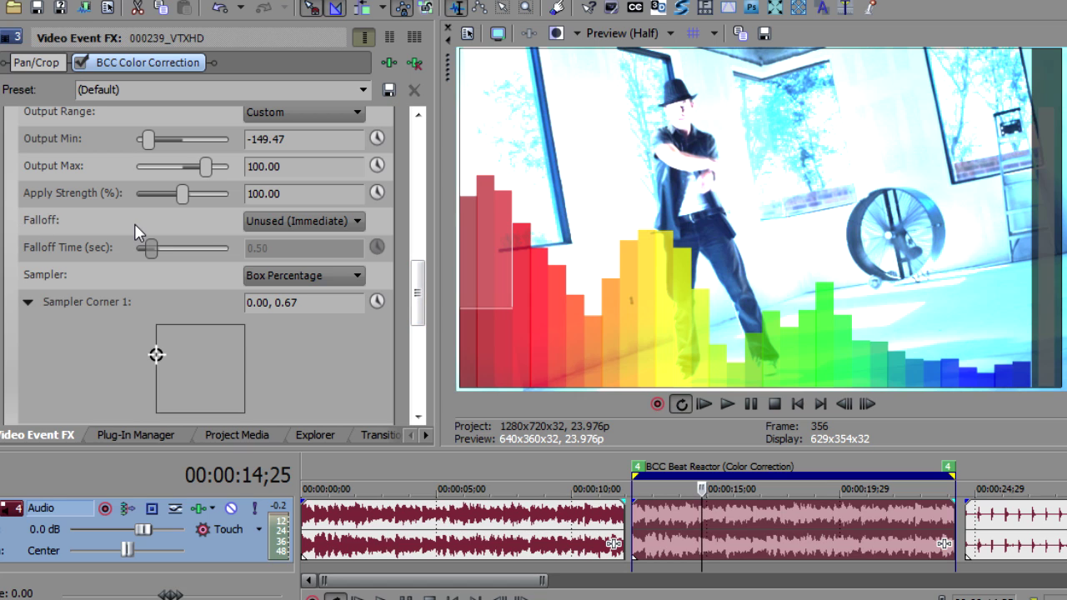
left_click(287, 220)
left_click(290, 224)
left_click_drag(952, 475, 724, 484)
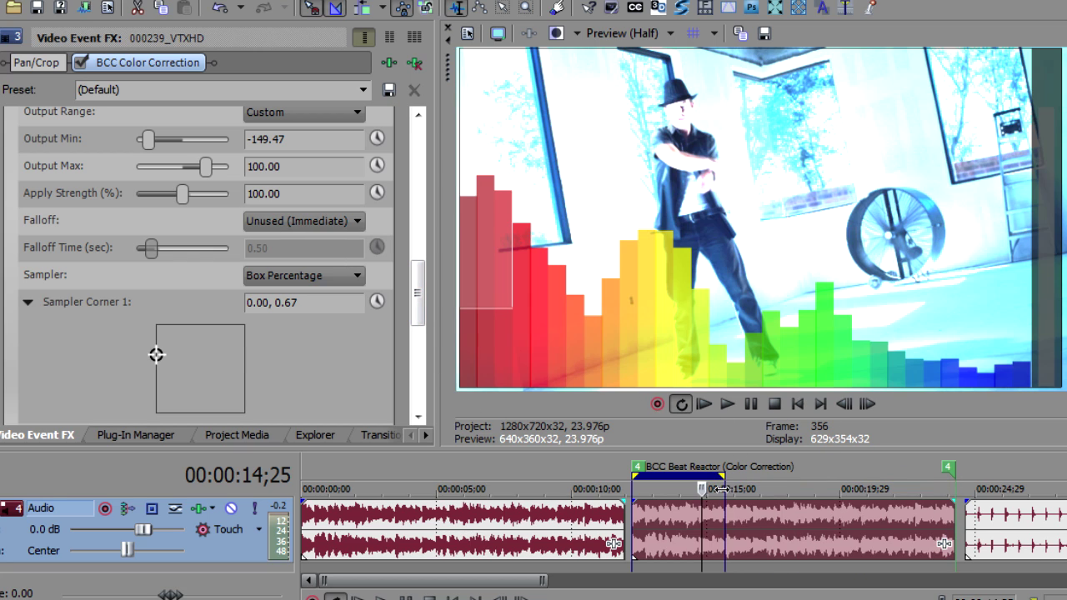
left_click(655, 525)
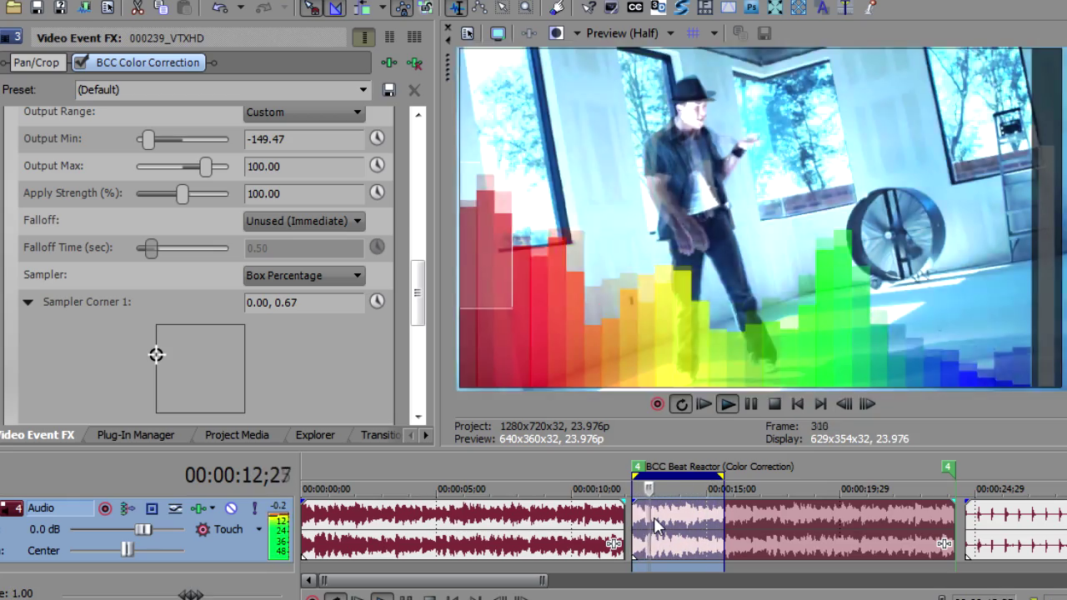
key("Return")
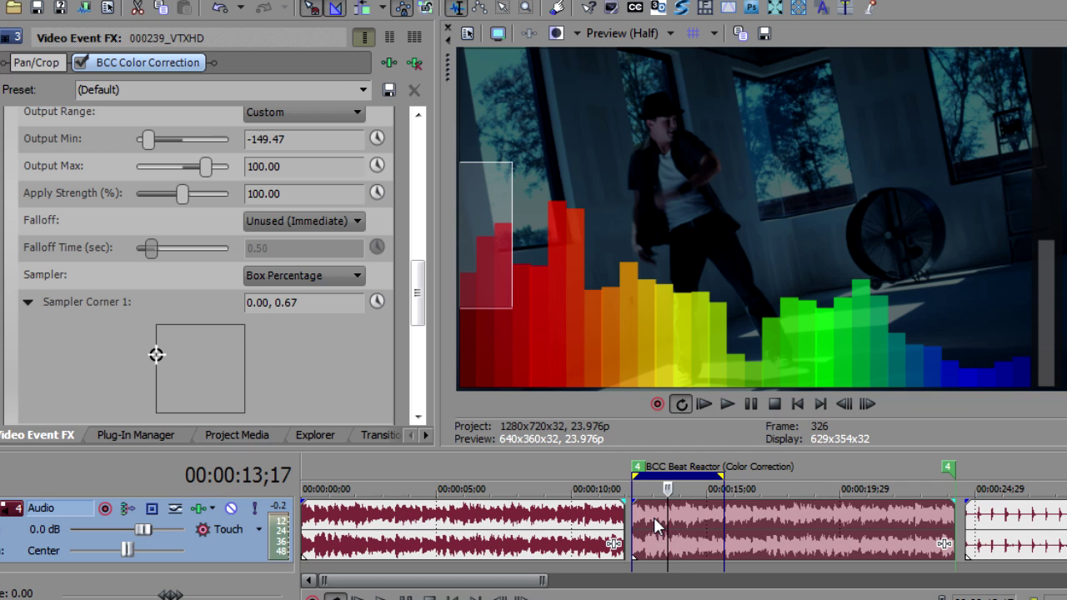
Try Linear as the Falloff for parameter A and play back the loop to preview it.
left_click(296, 224)
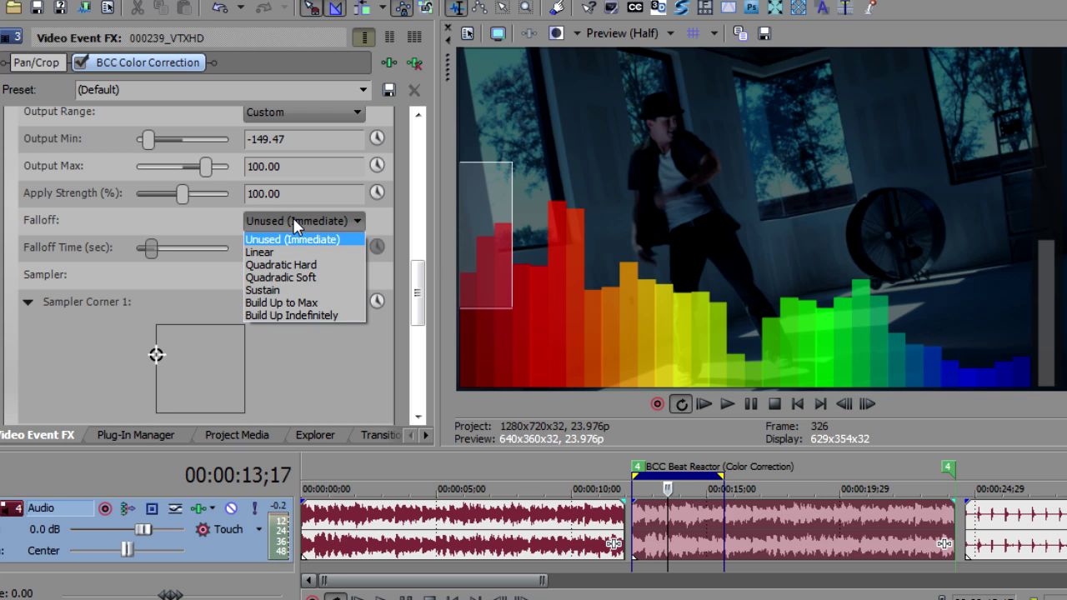
left_click(286, 251)
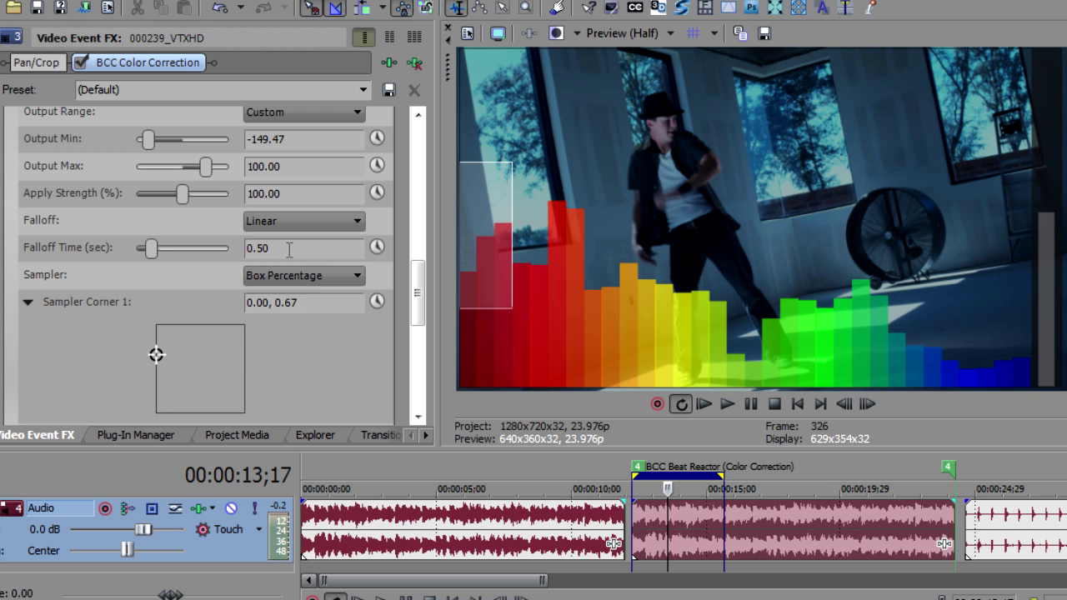
left_click(660, 529)
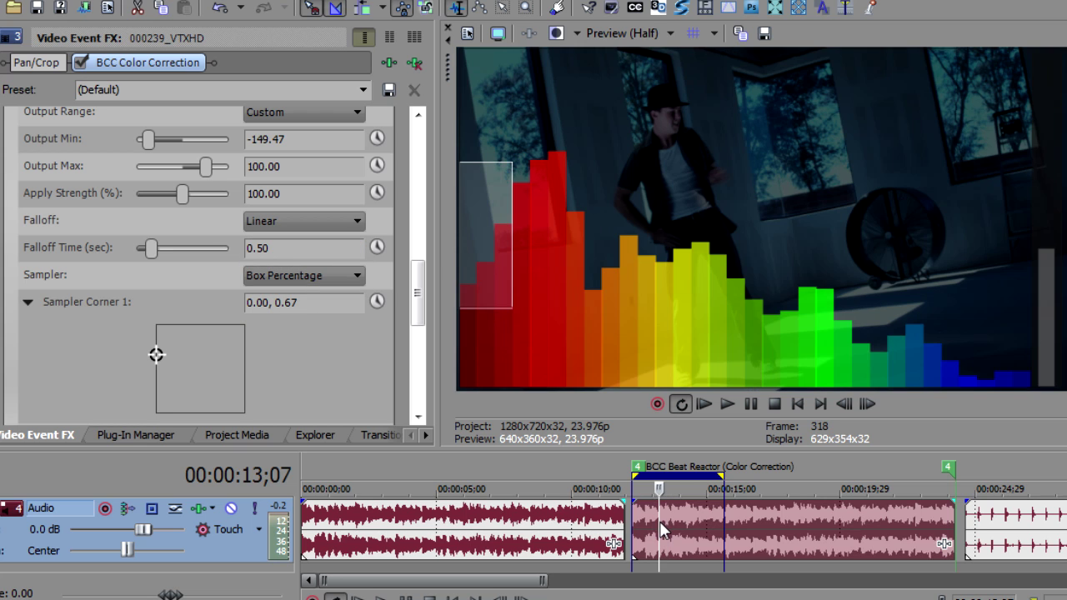
key("space")
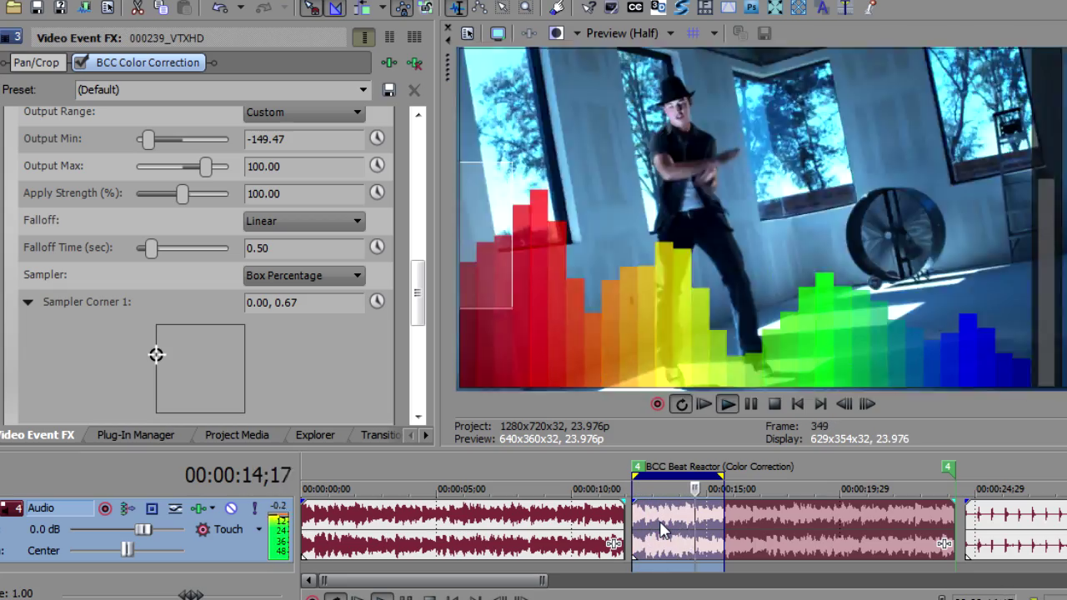
key("Return")
Set parameter A's Falloff to Quadratic Hard with a Falloff Time of about 0.32 seconds, and preview the loop.
left_click(310, 221)
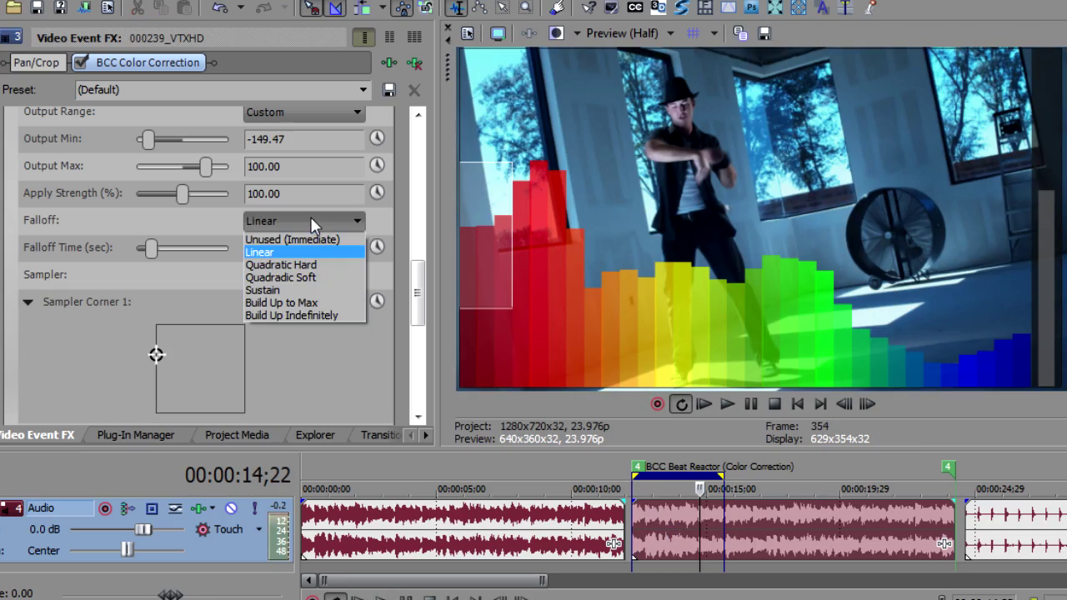
left_click(338, 265)
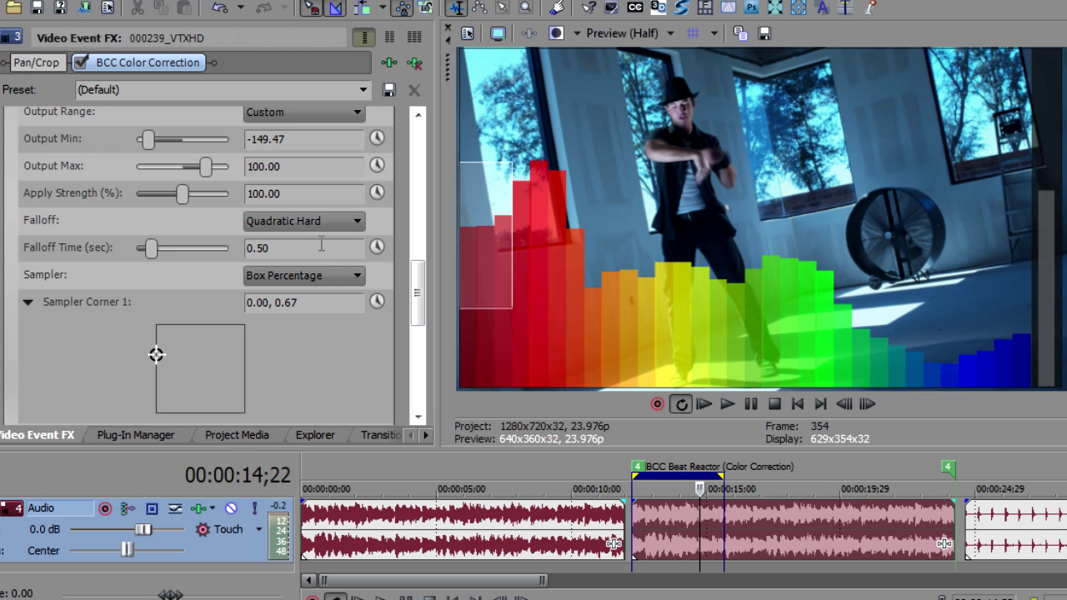
left_click(319, 222)
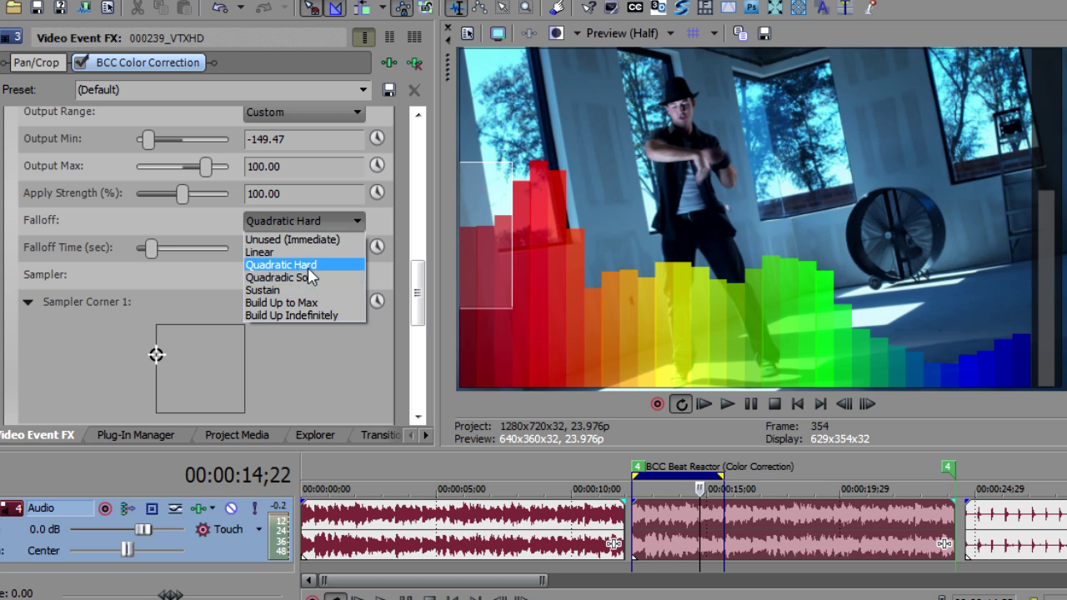
left_click(297, 265)
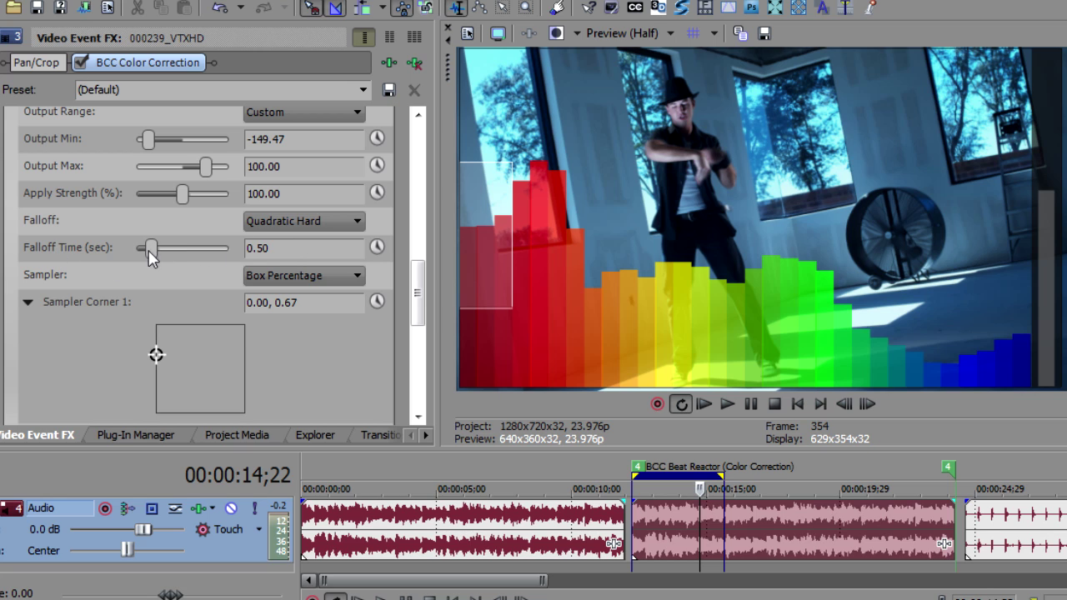
left_click_drag(153, 252, 148, 253)
left_click(663, 527)
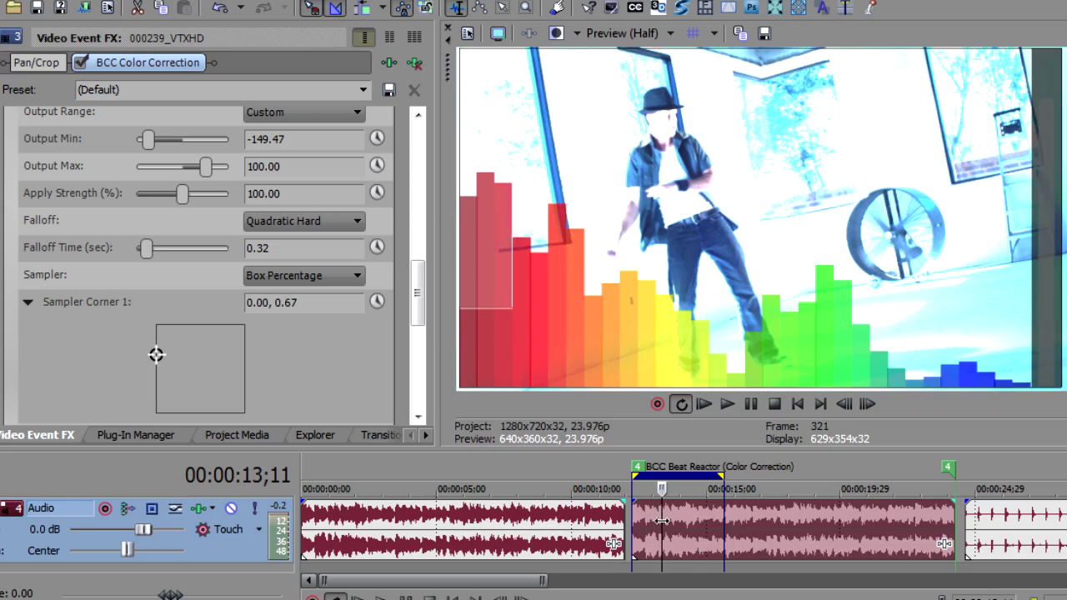
key("space")
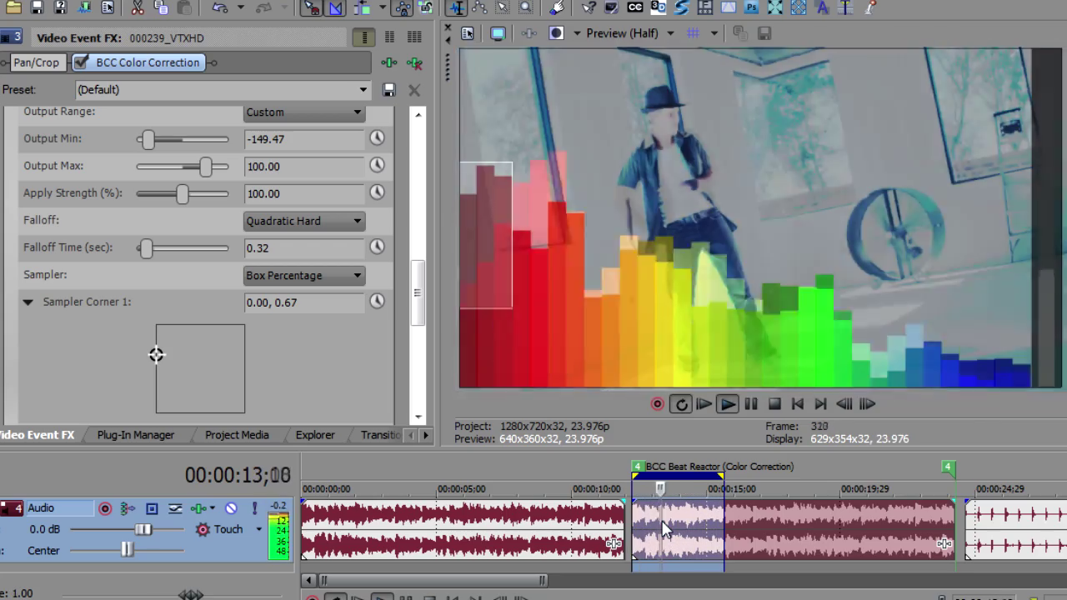
left_click(664, 528)
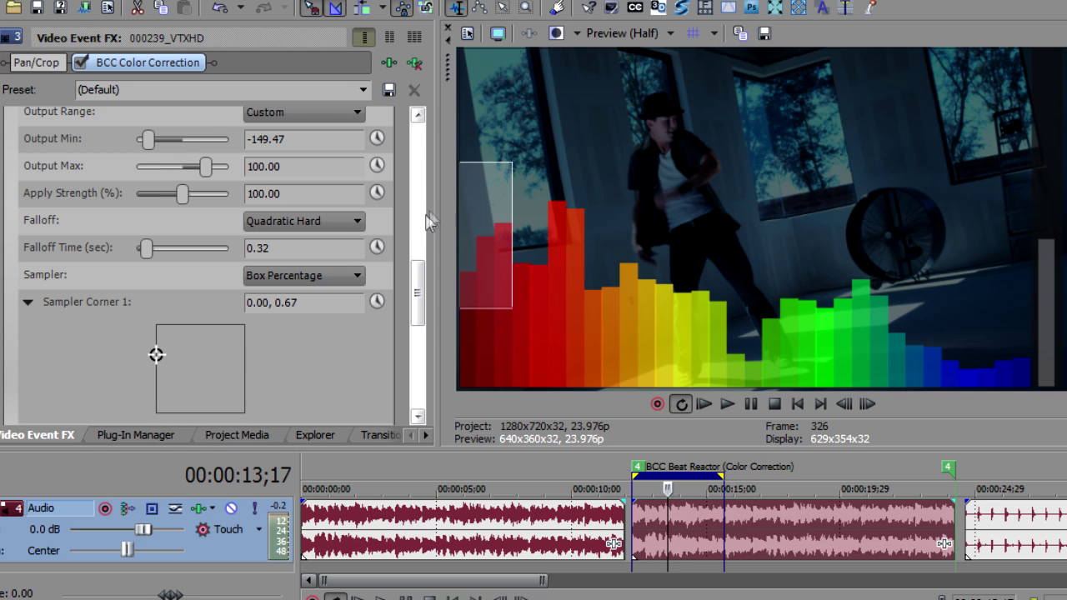
Reset parameter A's Output Min to 0.00 and play back the loop to preview the brighter pulsing.
double_click(150, 138)
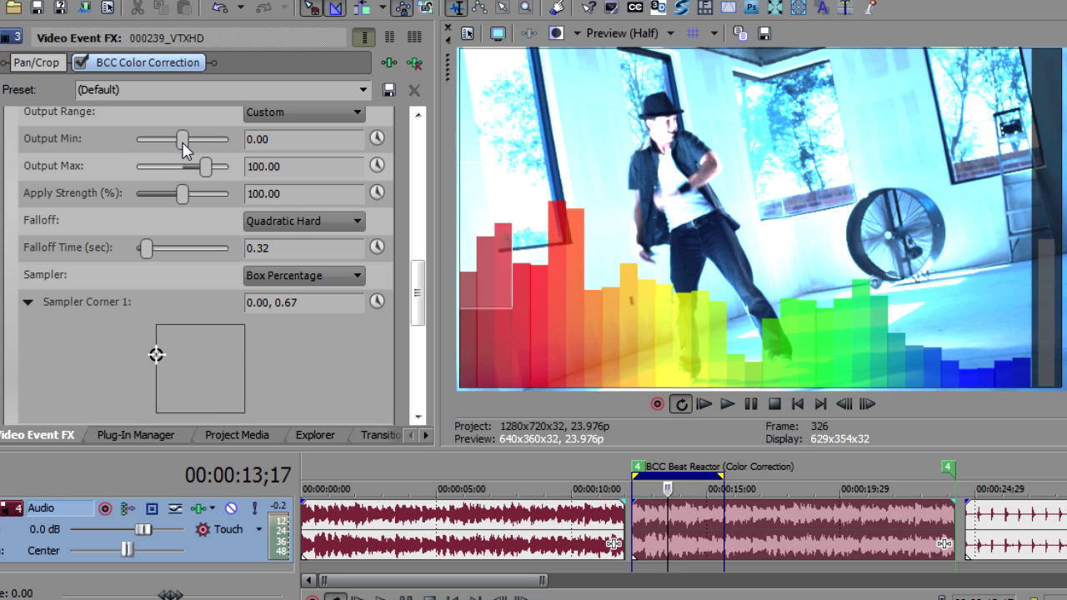
left_click(672, 532)
key("space")
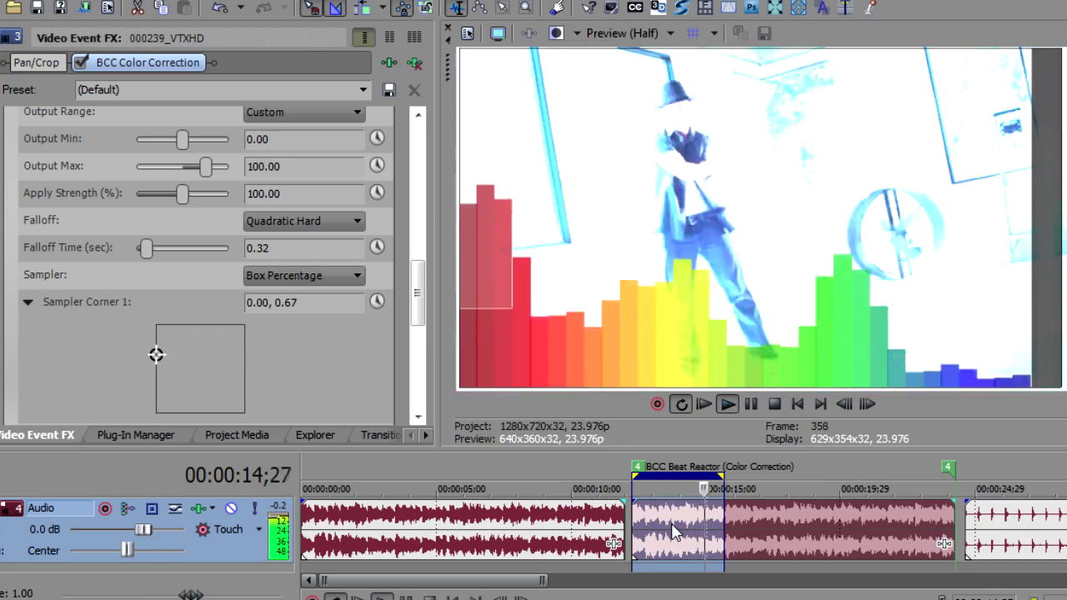
key("Return")
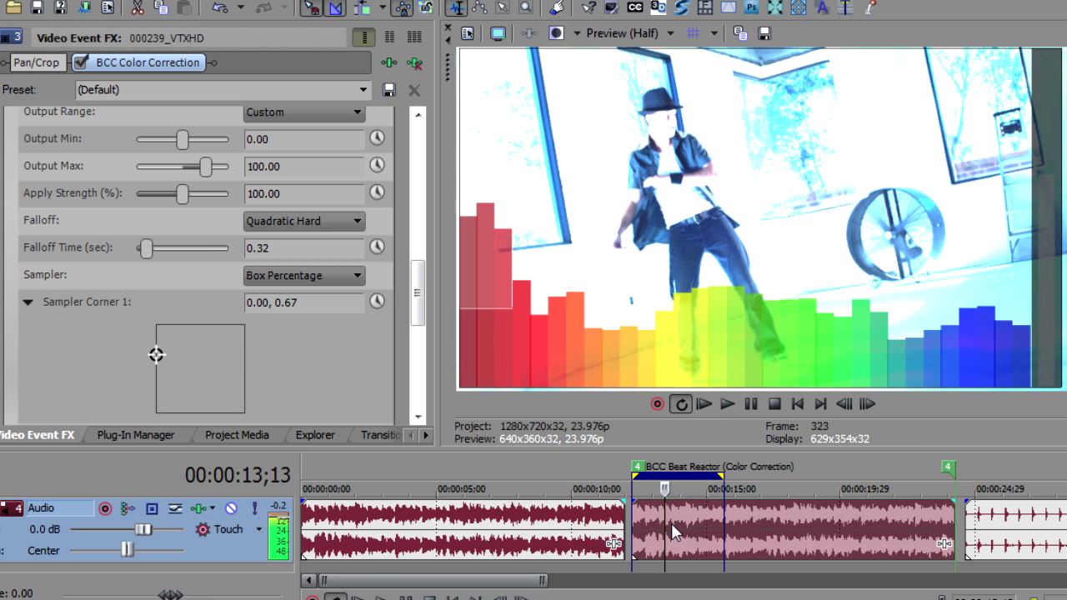
Narrow the sampler box by moving Sampler Corner 2 to about 0.09, 0.33.
left_click_drag(419, 293, 419, 341)
left_click(164, 335)
left_click_drag(165, 332, 164, 326)
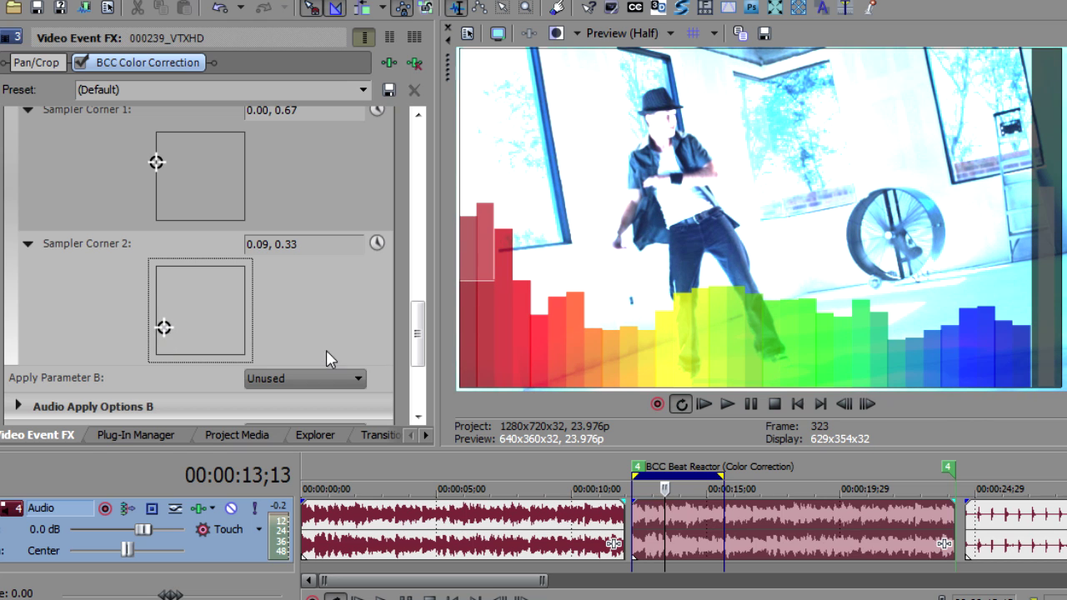
Reduce the Falloff Time to about 0.25 seconds and play back the loop to check the pulsing.
left_click_drag(417, 328, 417, 288)
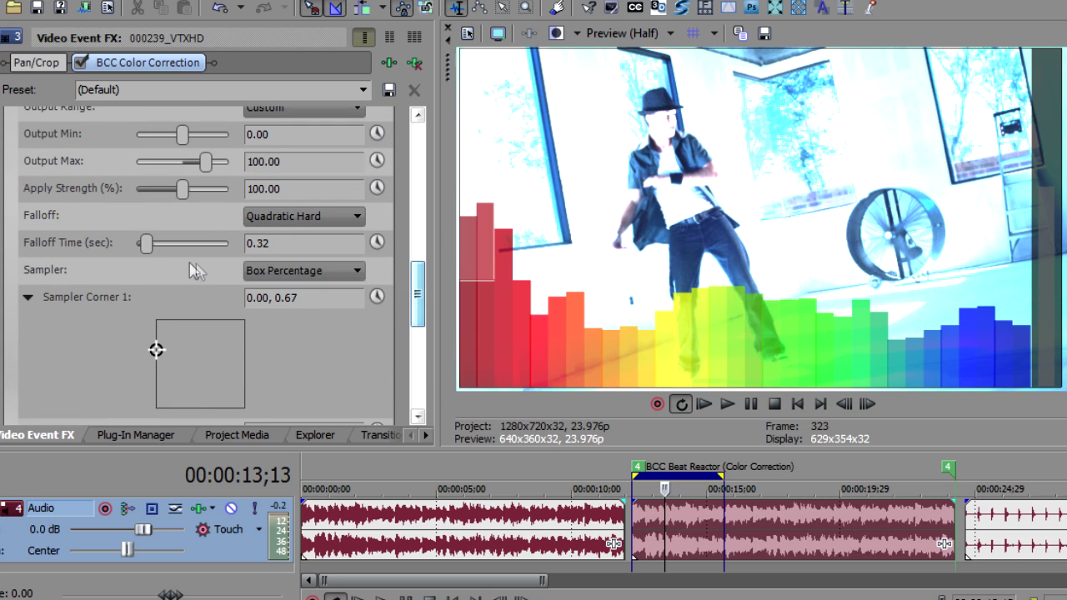
left_click_drag(148, 247, 143, 245)
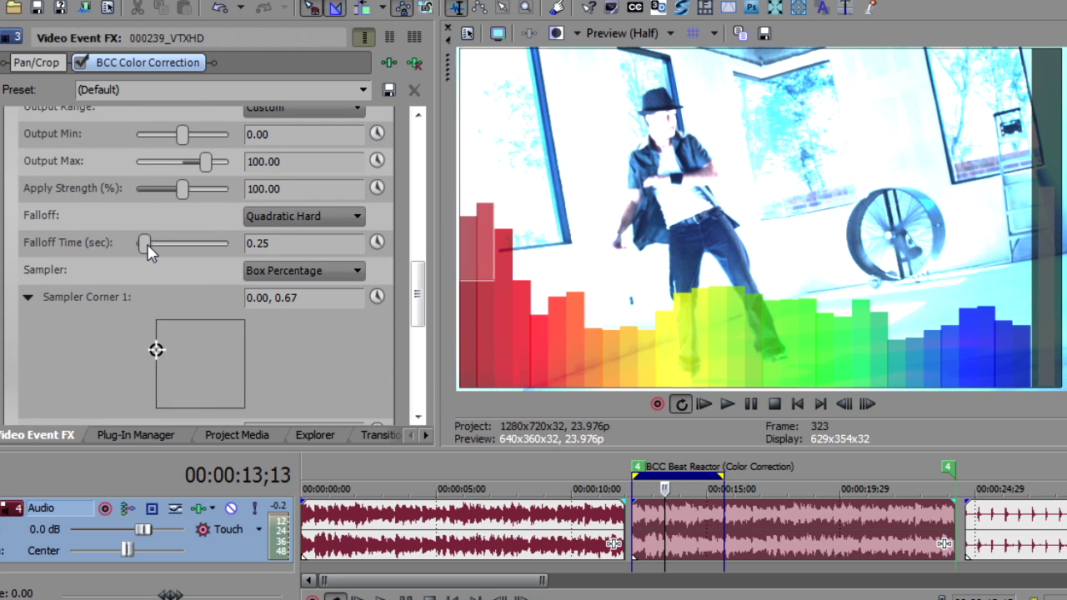
left_click(661, 527)
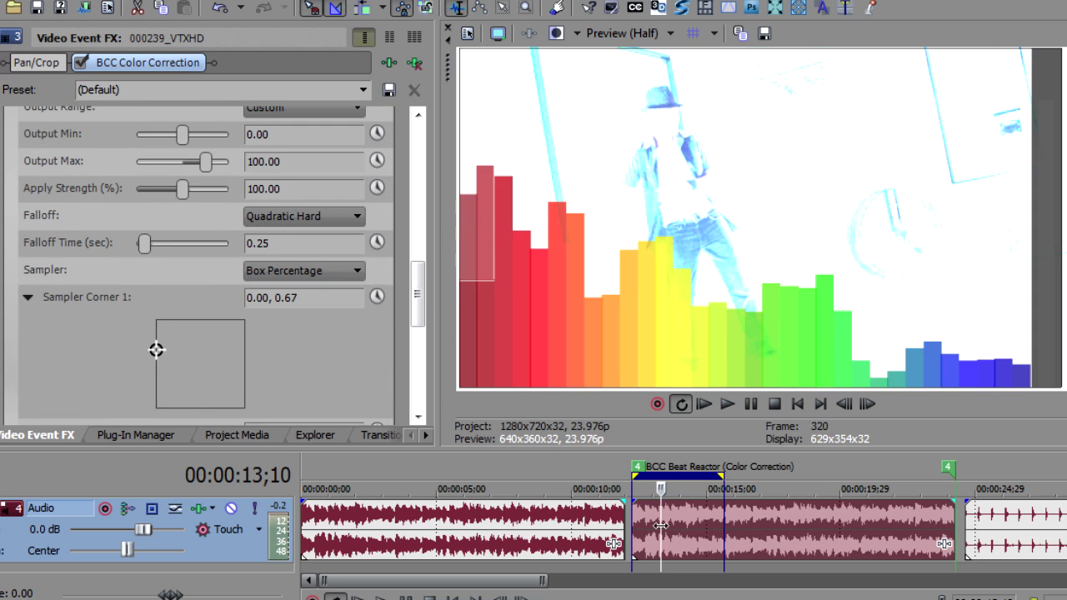
key("space")
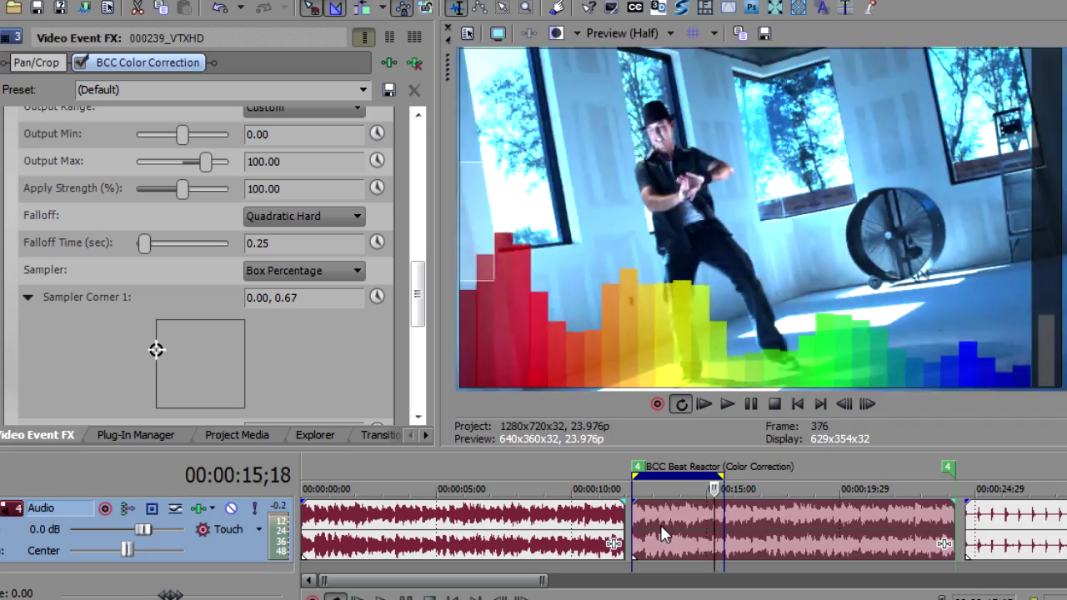
key("space")
key("space")
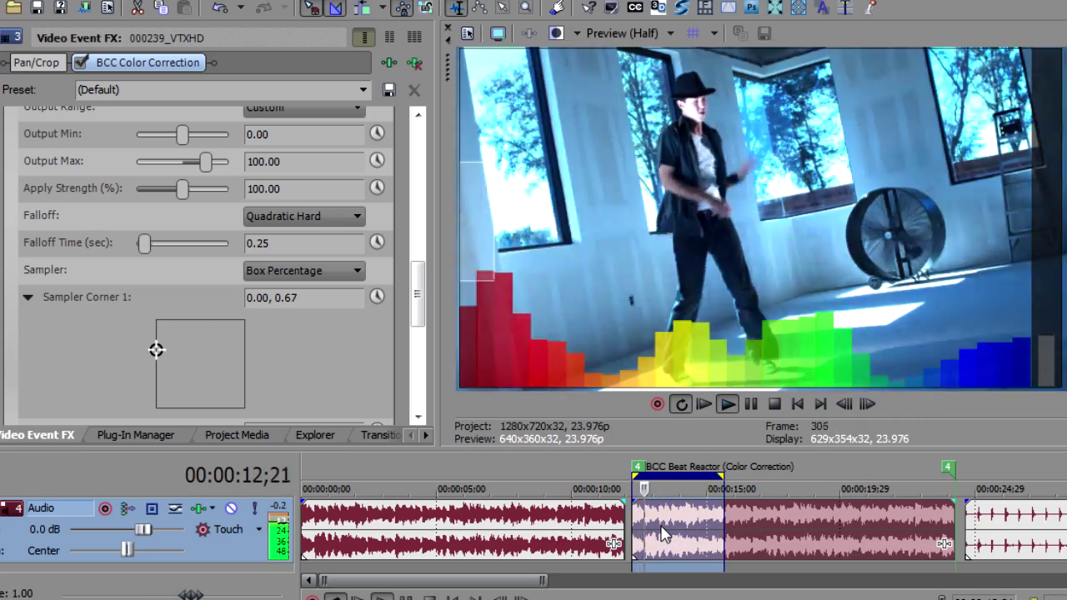
key("Return")
Examine the Beat Reactor preset and audio Channel options for the effect.
left_click_drag(418, 297, 411, 263)
left_click(19, 279)
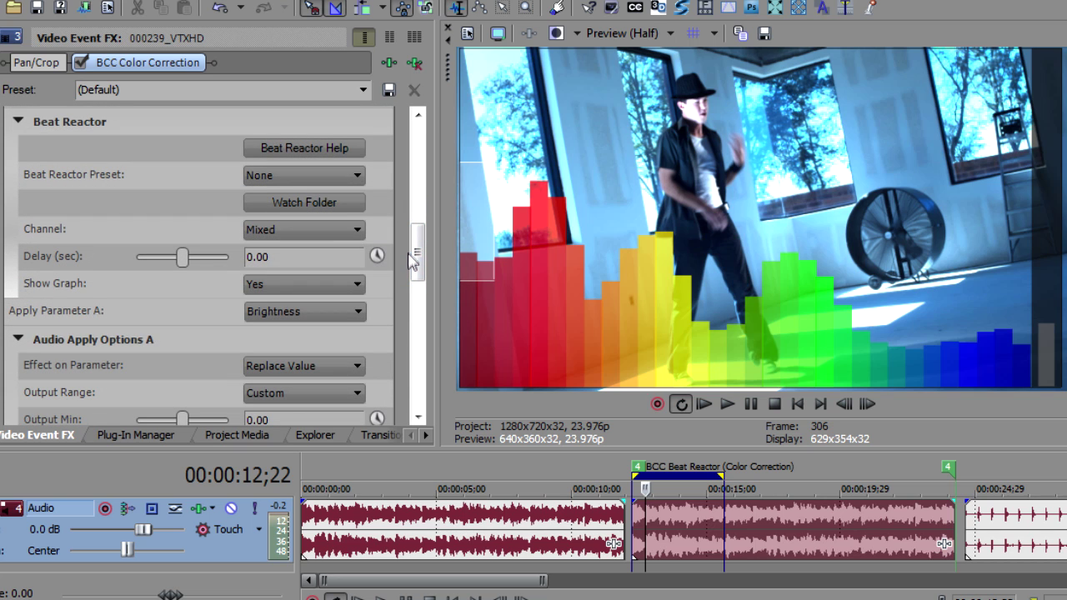
left_click(330, 173)
left_click(331, 171)
left_click(268, 230)
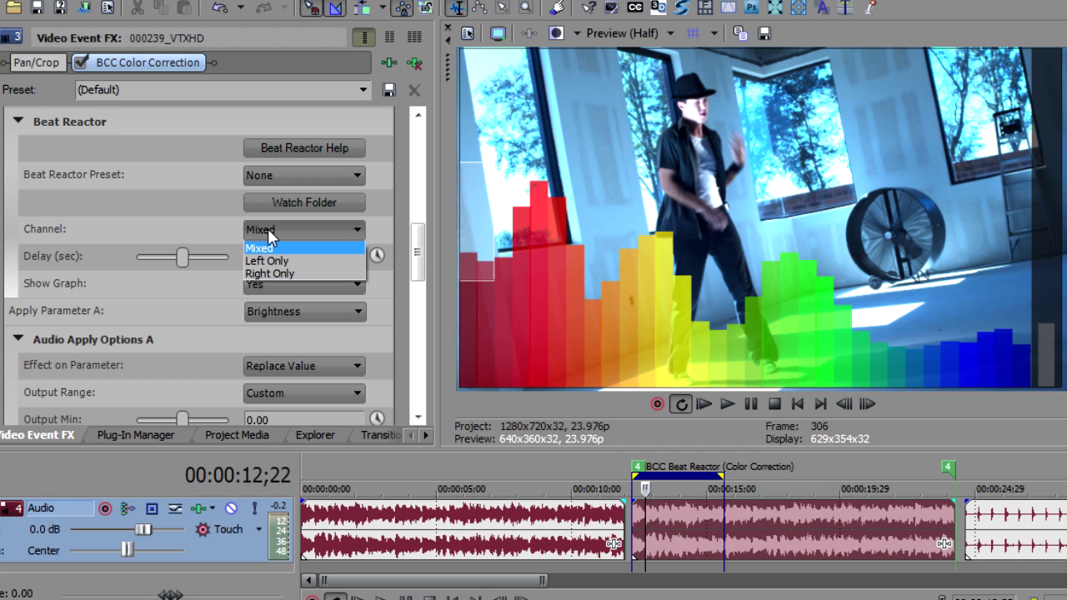
left_click(201, 225)
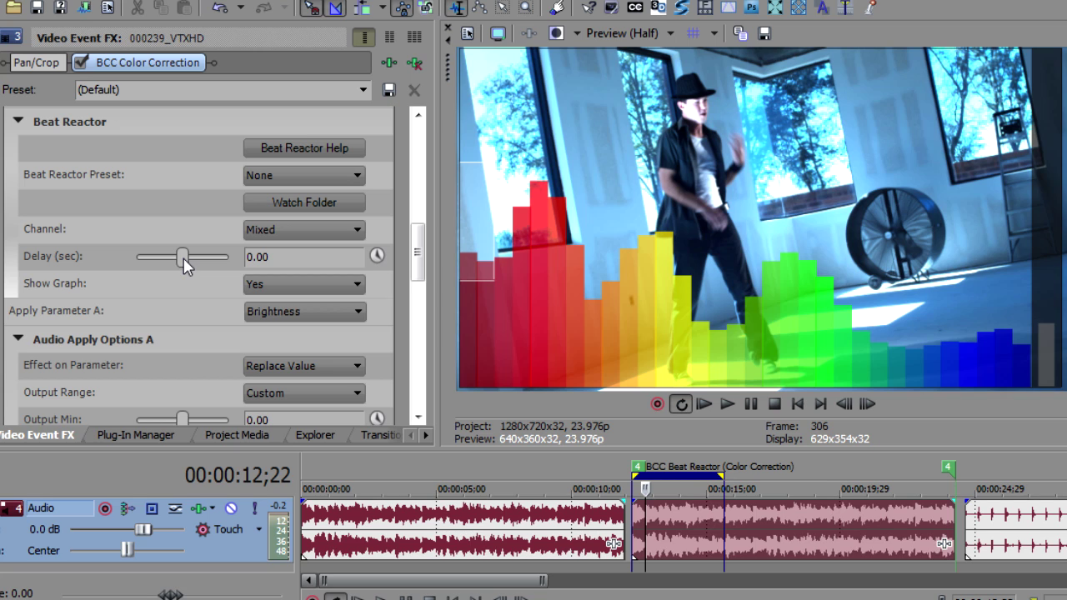
Set Show Graph to No and play back the loop without the audio graph overlay.
left_click(278, 285)
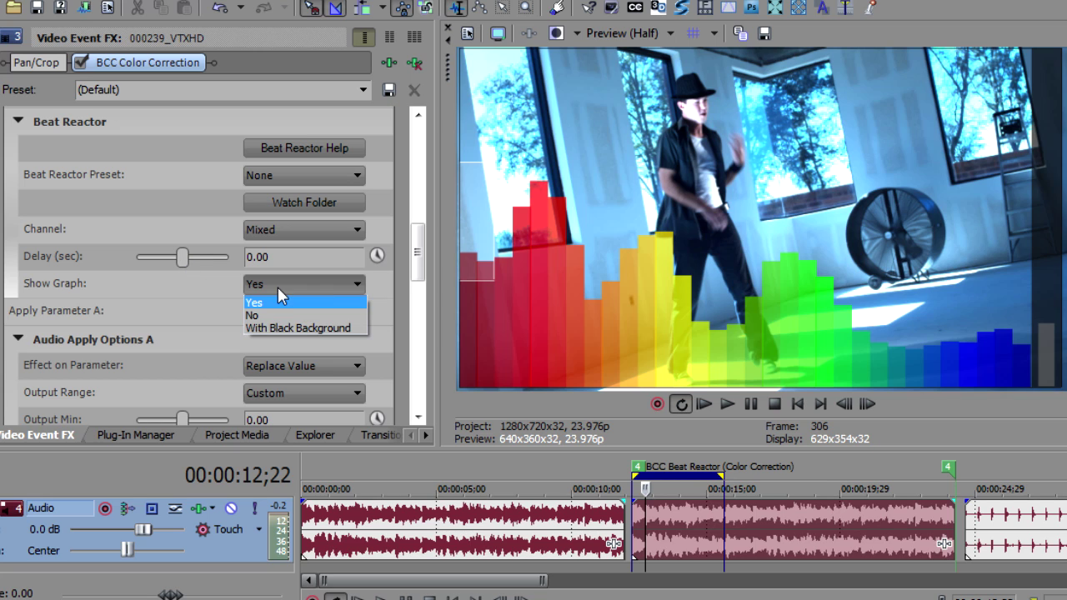
left_click(283, 315)
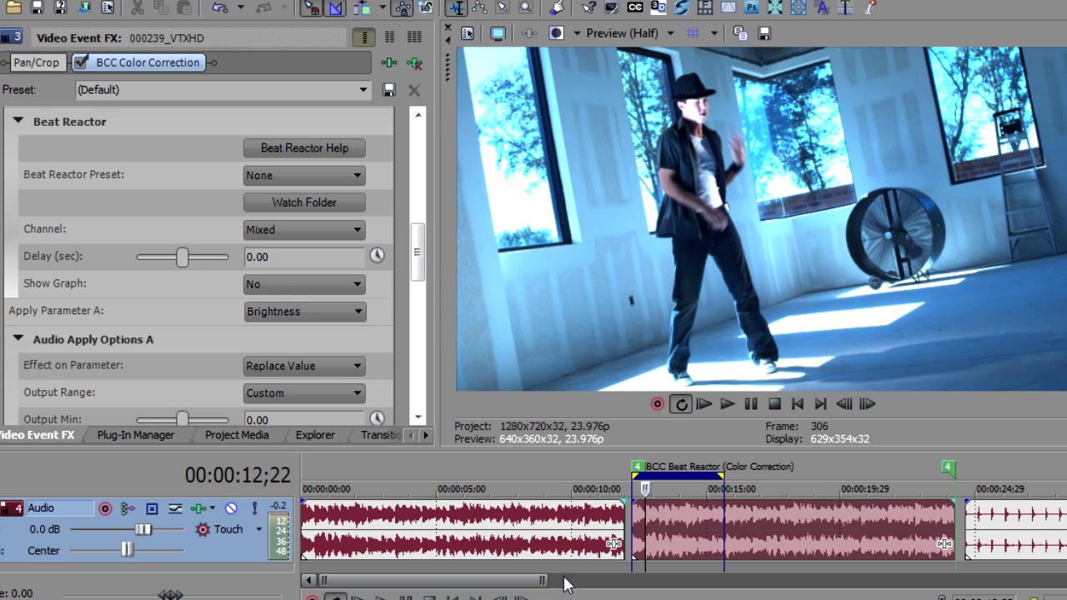
left_click(665, 518)
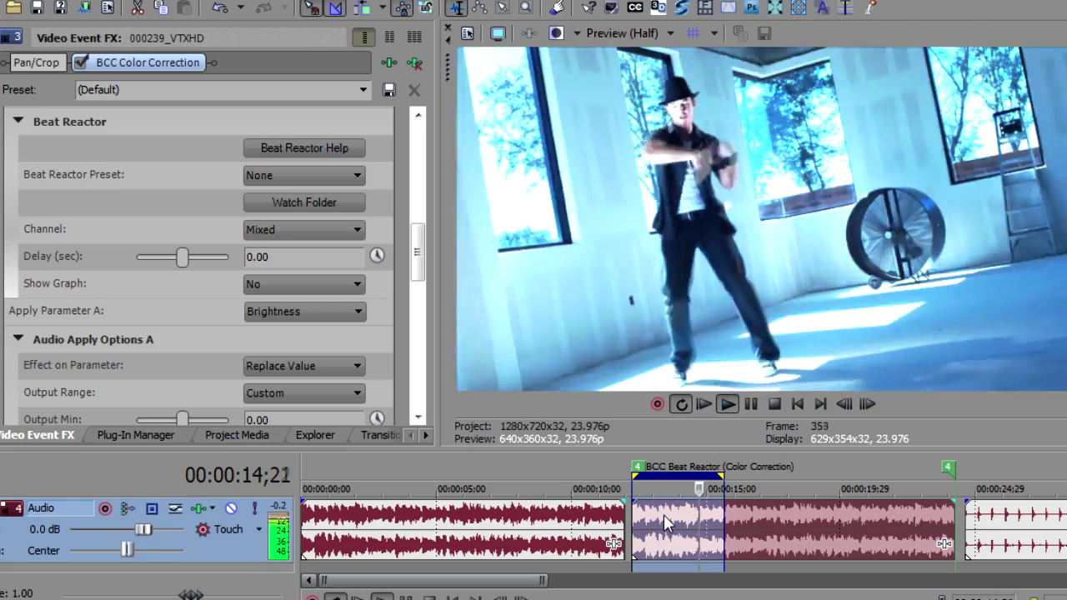
key("Return")
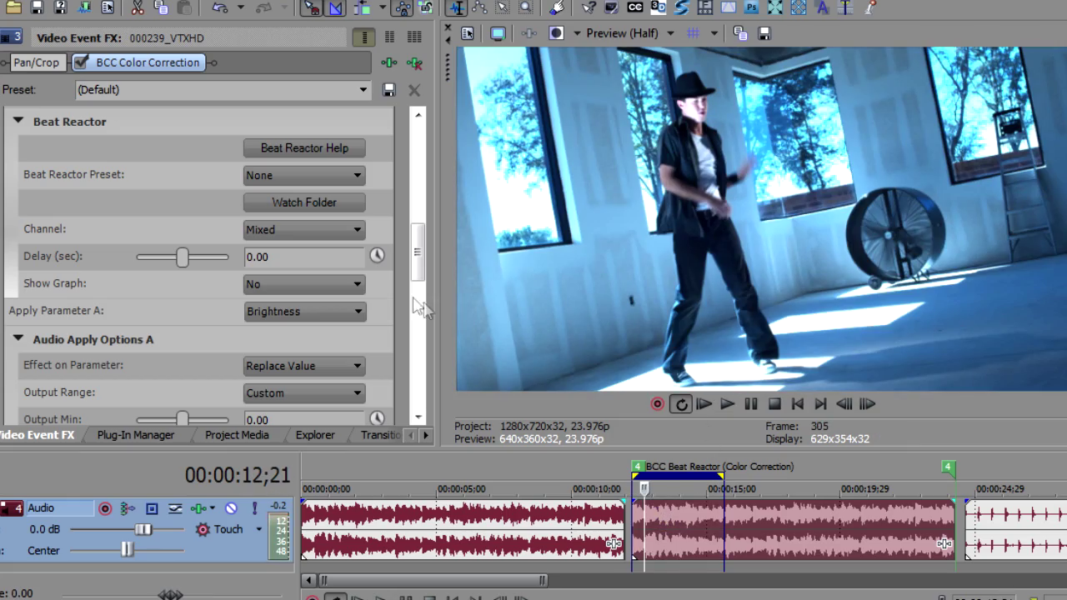
Set parameter A's Output Max to about 73.68 and its Output Min to about -27.37.
scroll(417, 284, "down", 3)
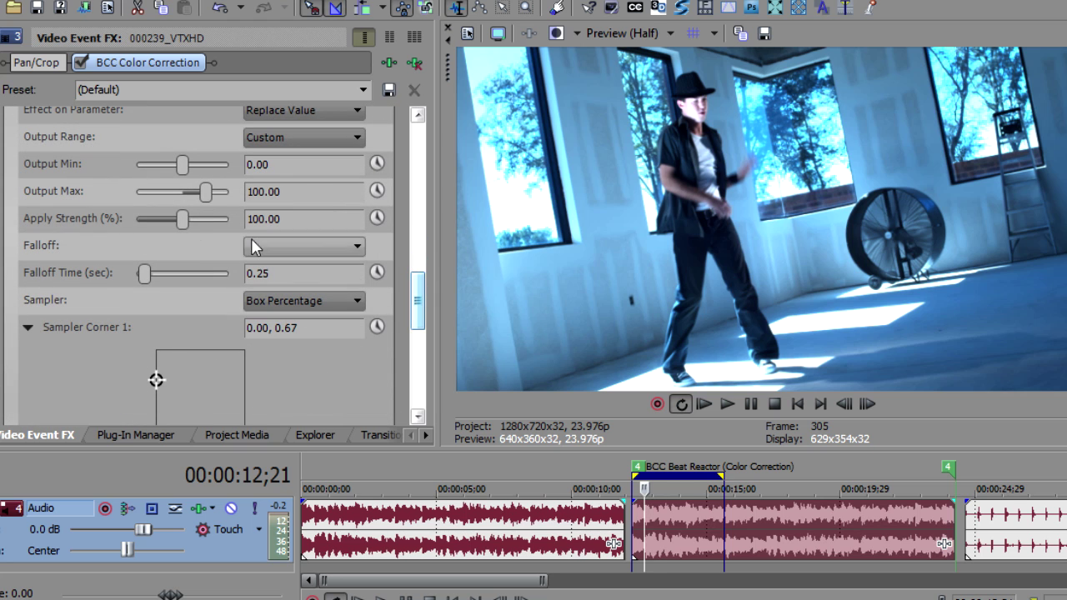
left_click_drag(206, 193, 201, 198)
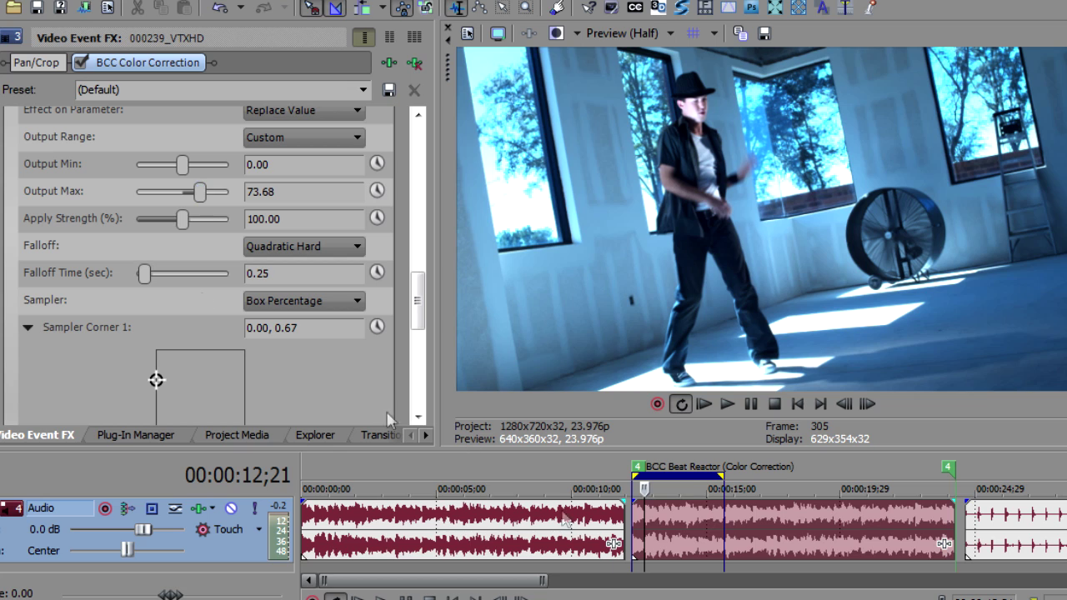
left_click_drag(181, 167, 176, 170)
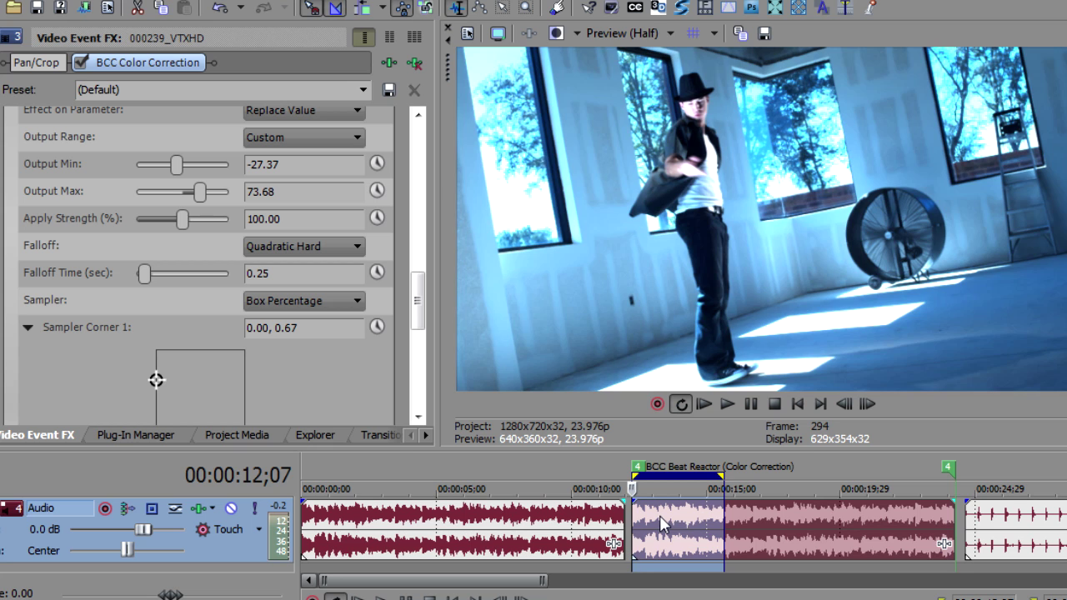
Review the Brightness parameter and parameter A's apply options, and play back the looped Color Correction clip.
left_click_drag(417, 310, 416, 155)
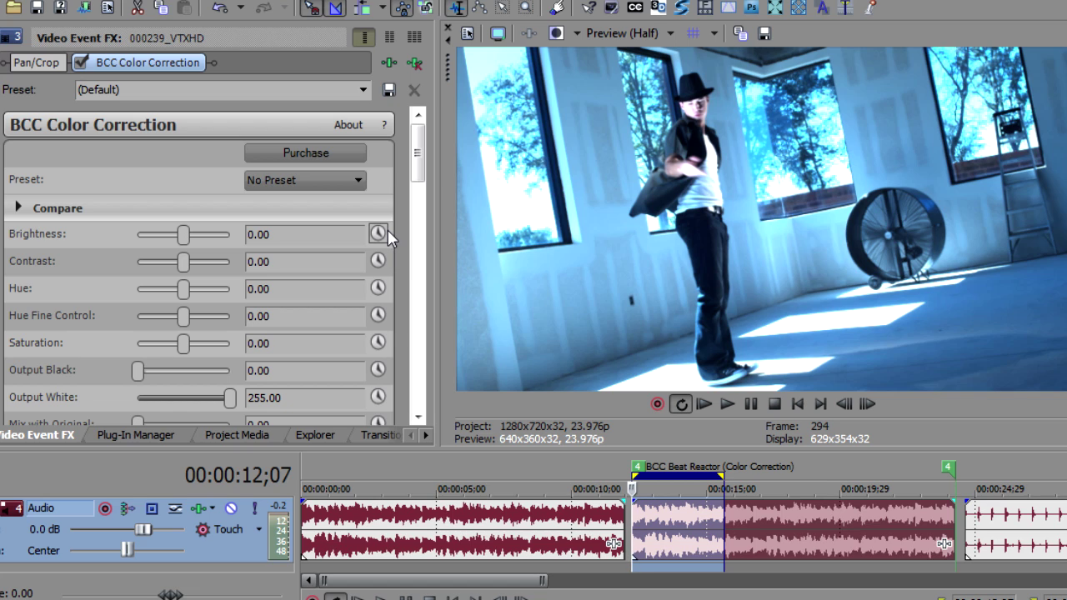
left_click_drag(417, 154, 421, 309)
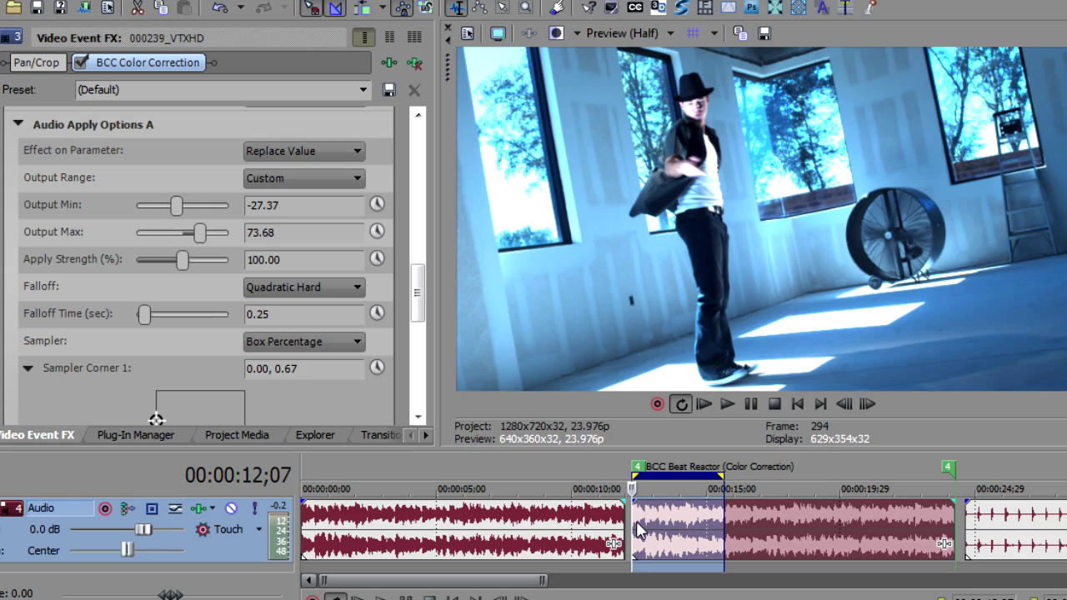
key("space")
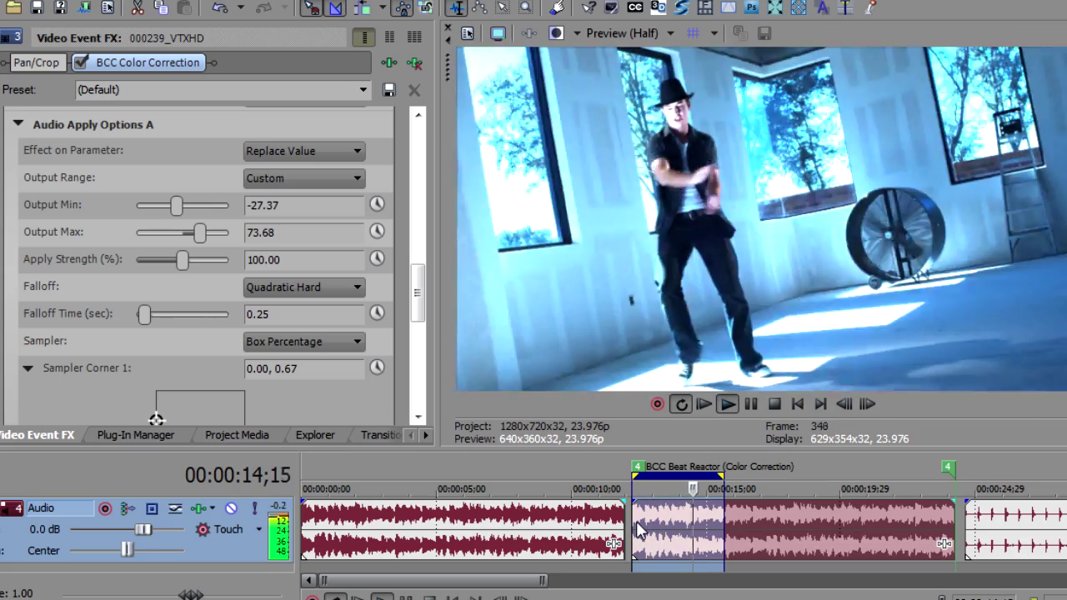
key("Return")
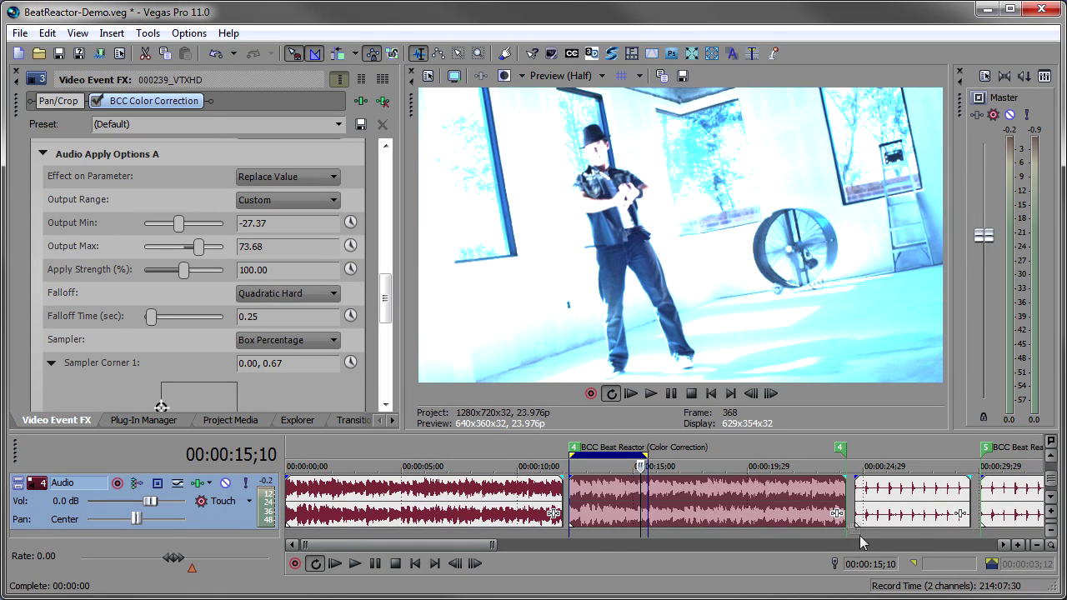
Loop the DANCING MACHINE title event on the Overlay track and play back its beat-driven scaling.
left_click_drag(457, 549, 548, 548)
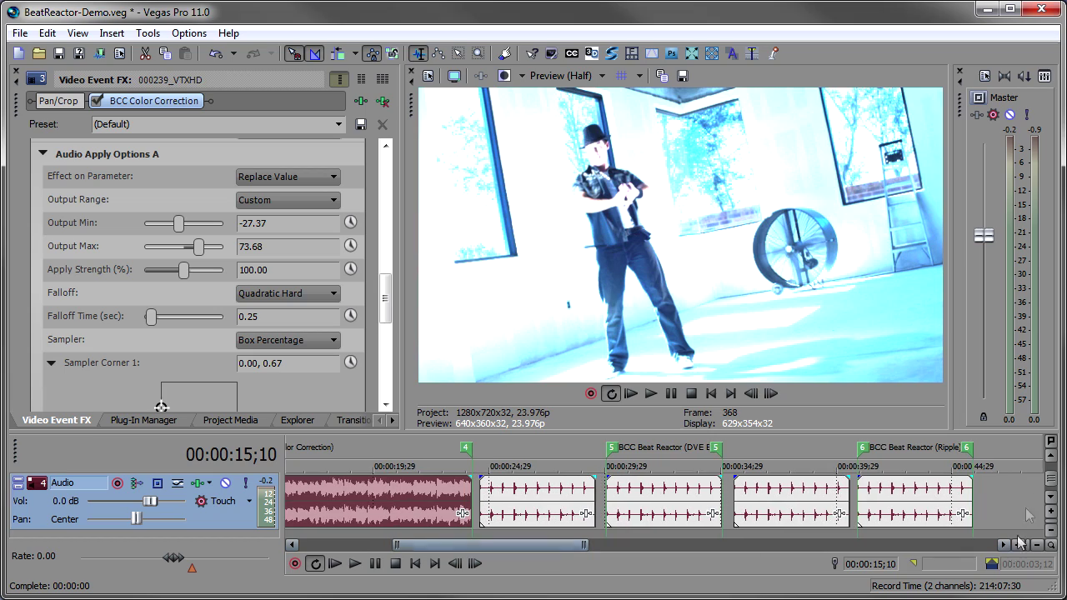
left_click(1052, 457)
left_click(511, 492)
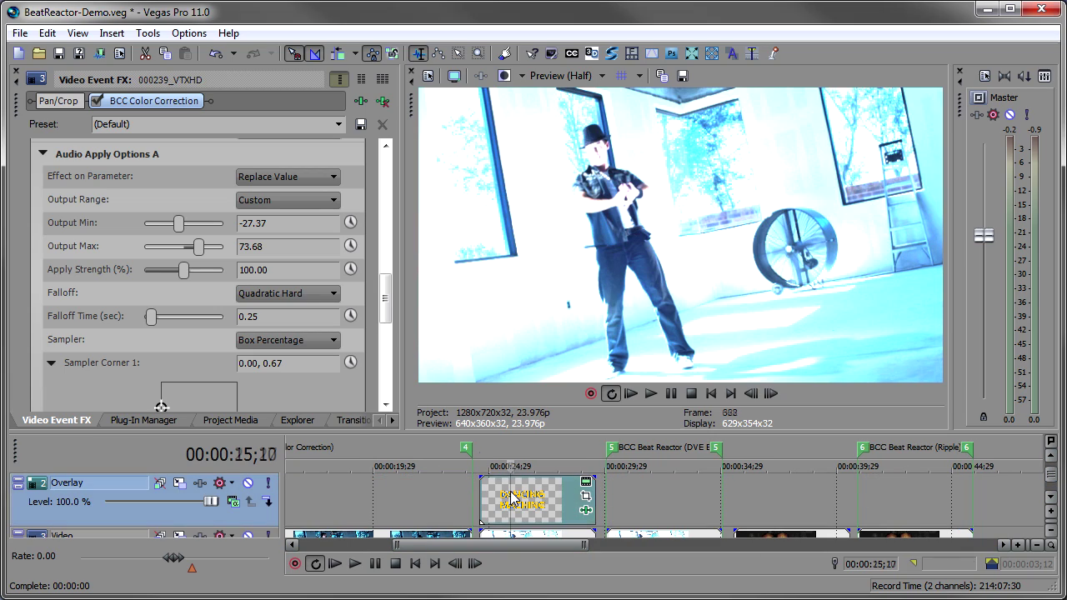
double_click(510, 496)
key("space")
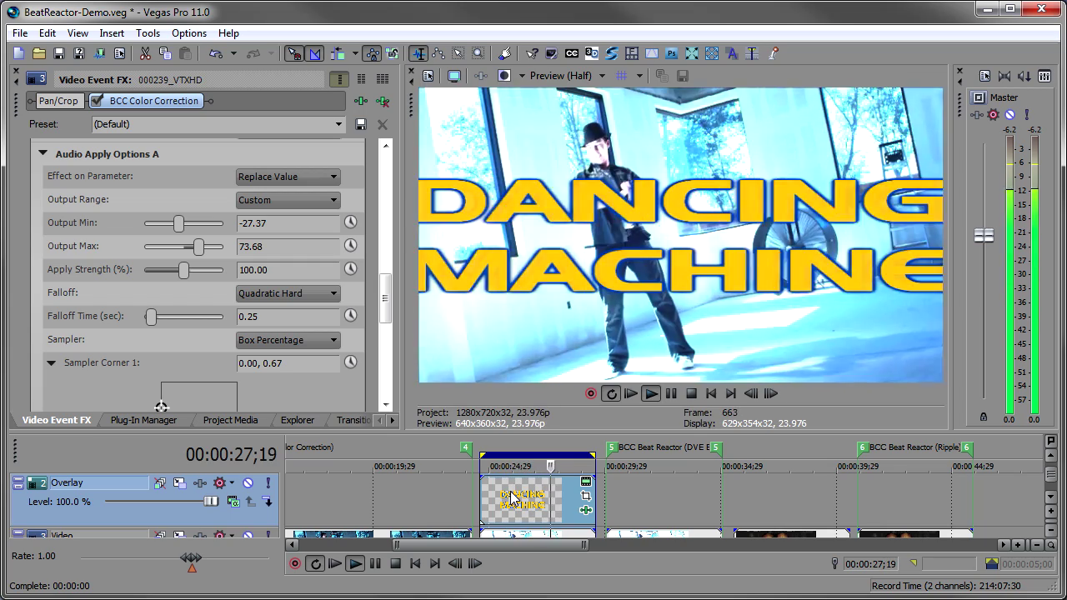
key("space")
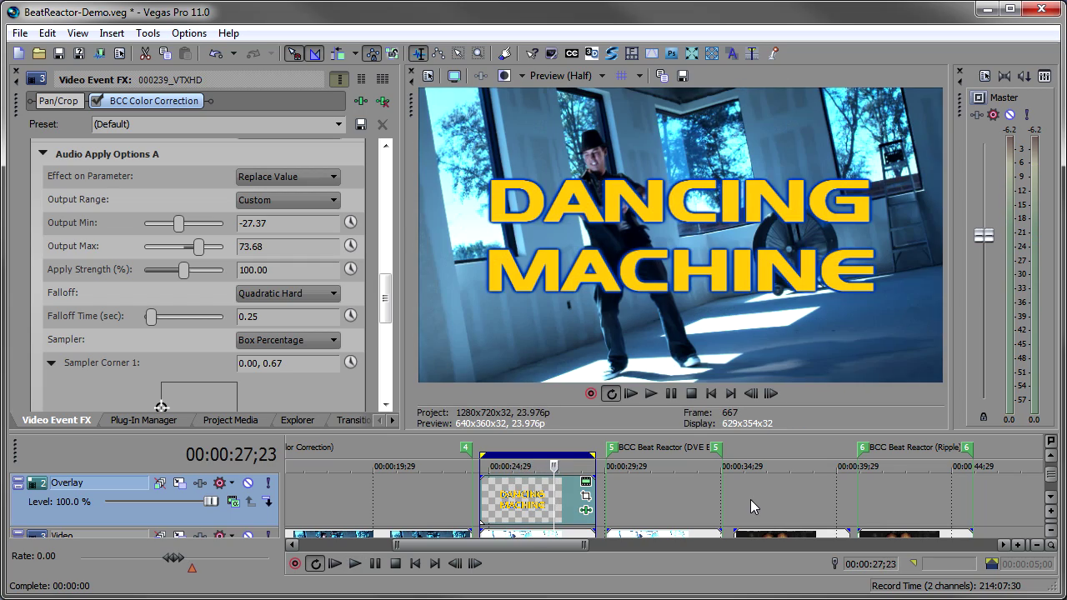
Loop the audio event in the BCC Beat Reactor (DVE Basic) region, play it back and return to its start.
left_click(1050, 500)
left_click(1050, 500)
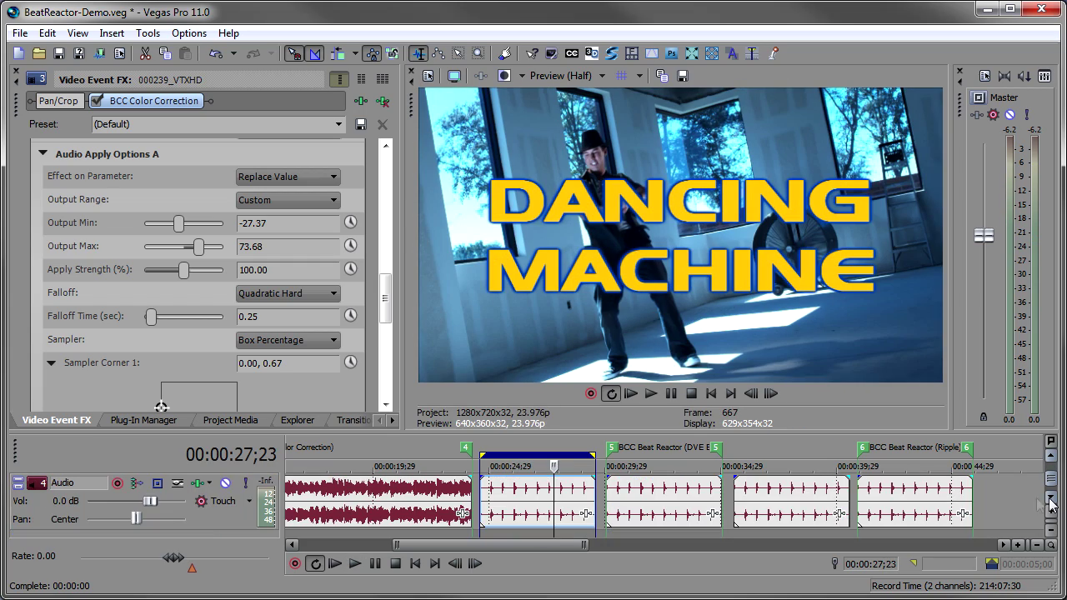
left_click(627, 505)
scroll(624, 509, "up", 4)
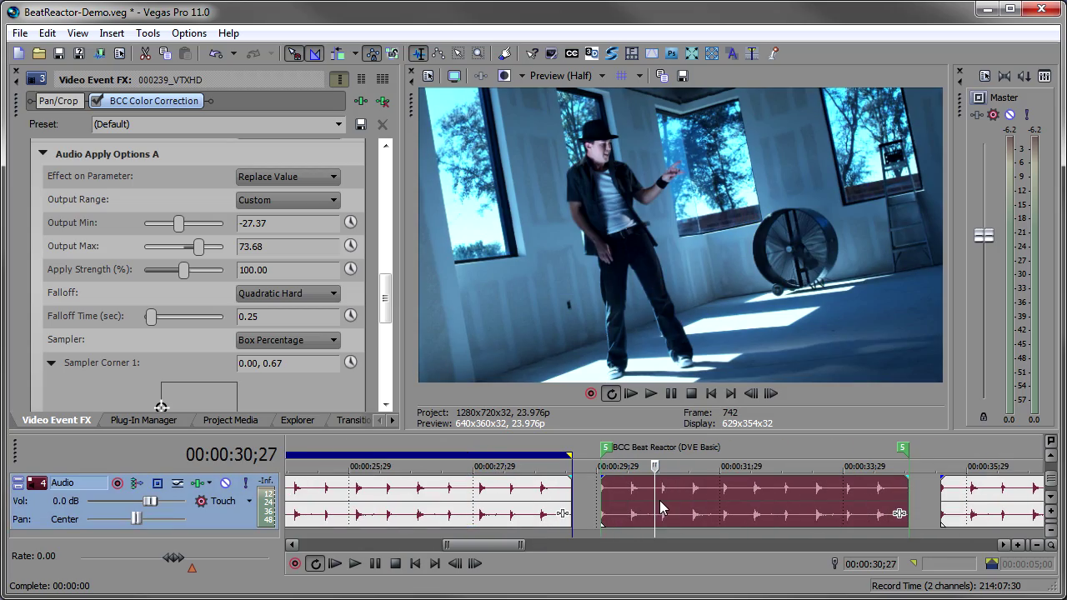
double_click(620, 510)
key("space")
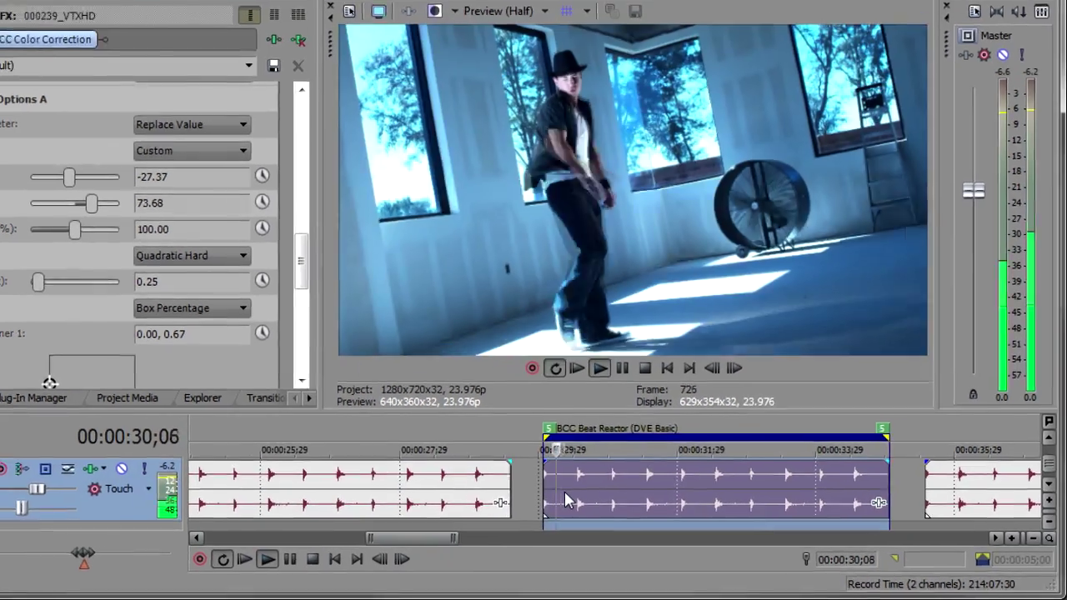
key("Return")
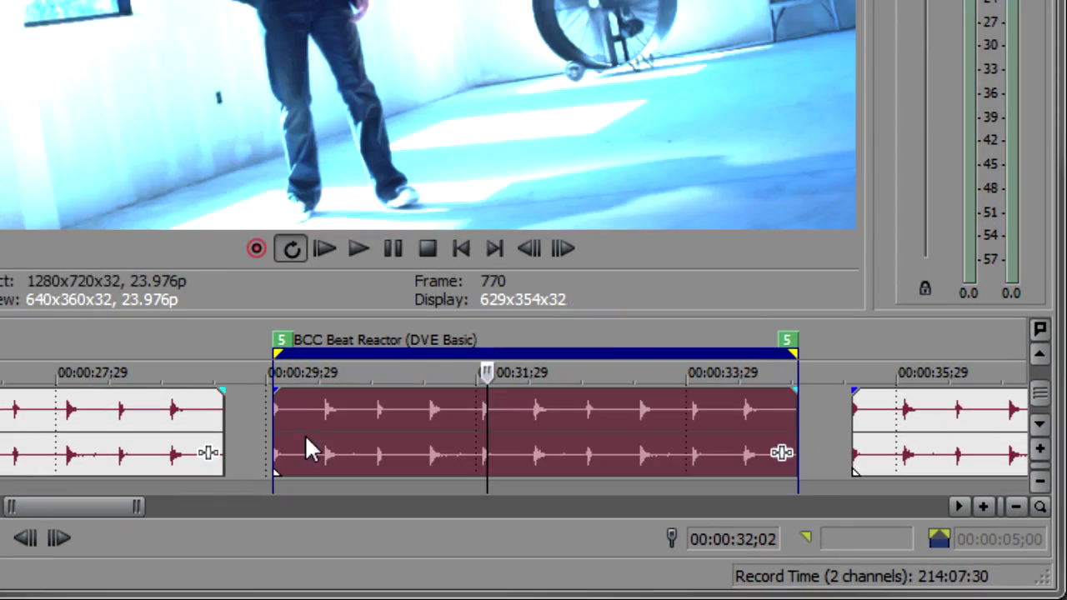
left_click(276, 409)
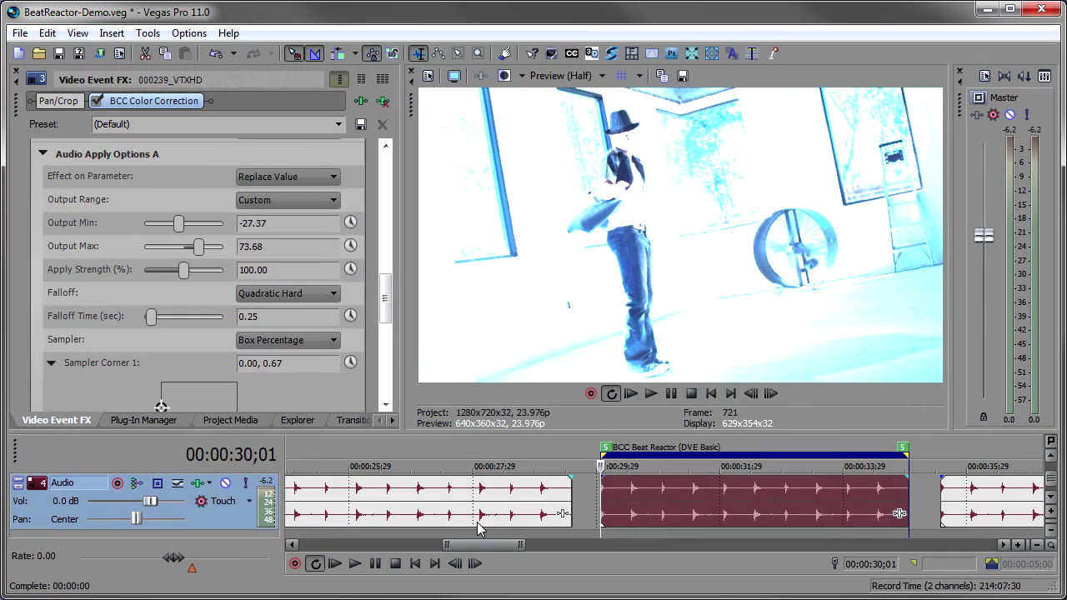
Return to the Video track and set the loop region to the clip in the BCC Beat Reactor (Color Correction) region.
left_click_drag(231, 524, 206, 525)
left_click_drag(468, 554, 428, 549)
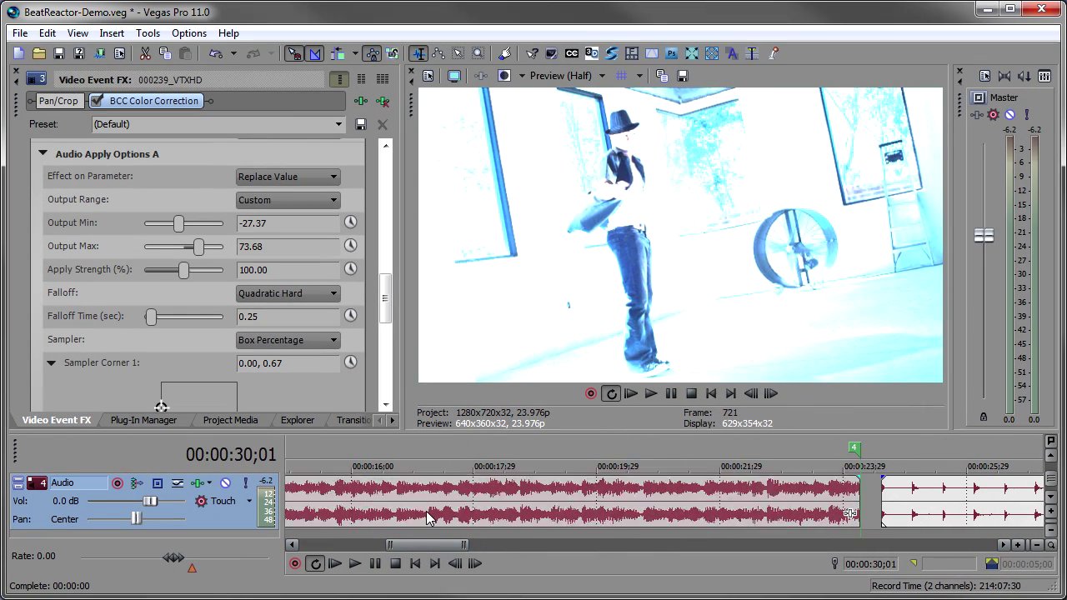
left_click(426, 517)
left_click(1050, 458)
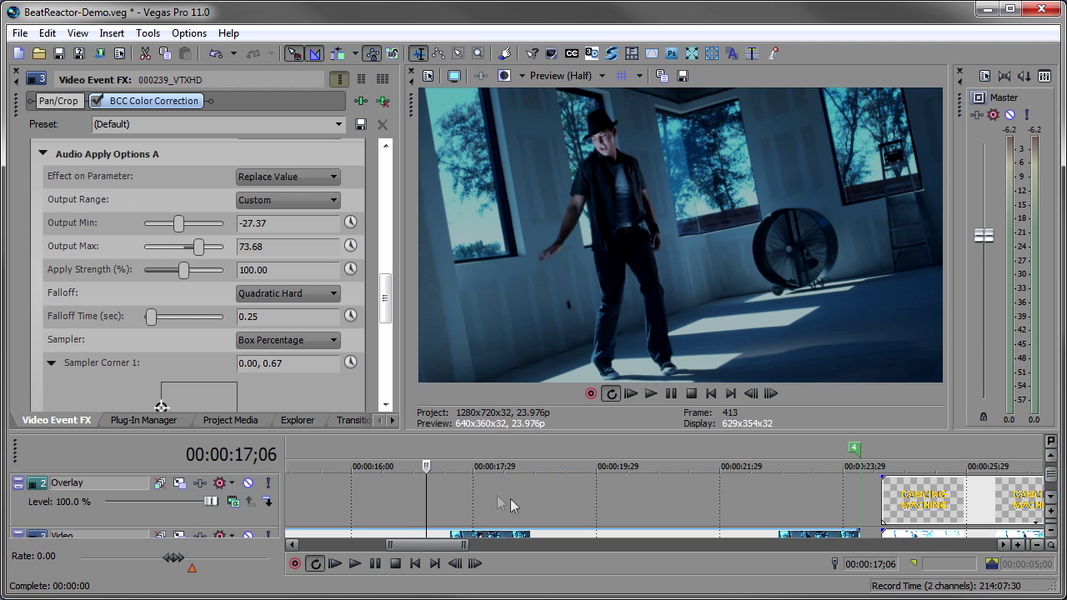
left_click_drag(432, 542, 333, 546)
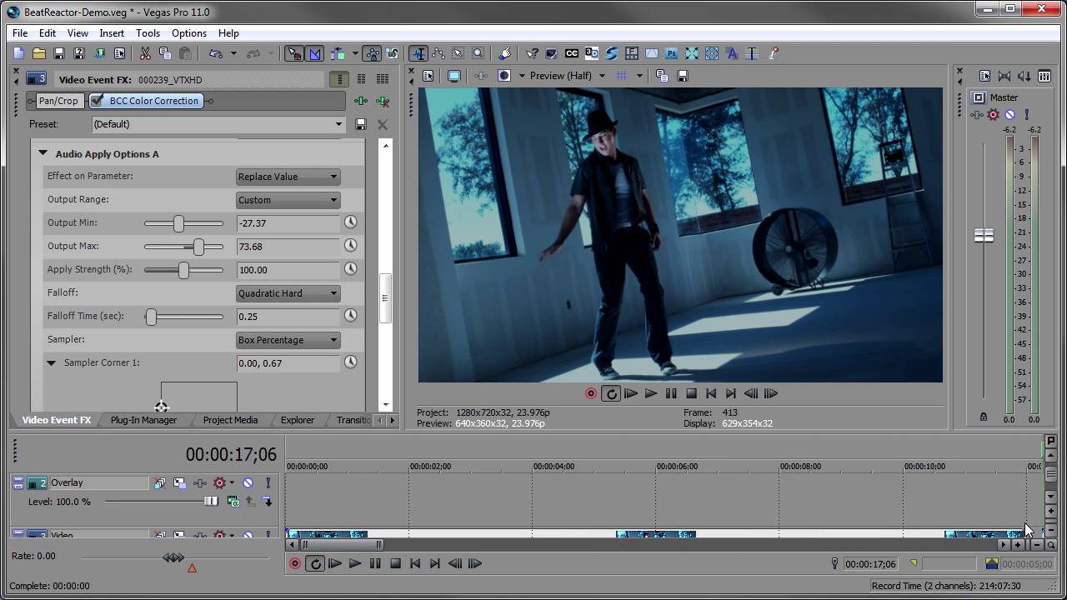
left_click(1051, 498)
left_click(851, 502)
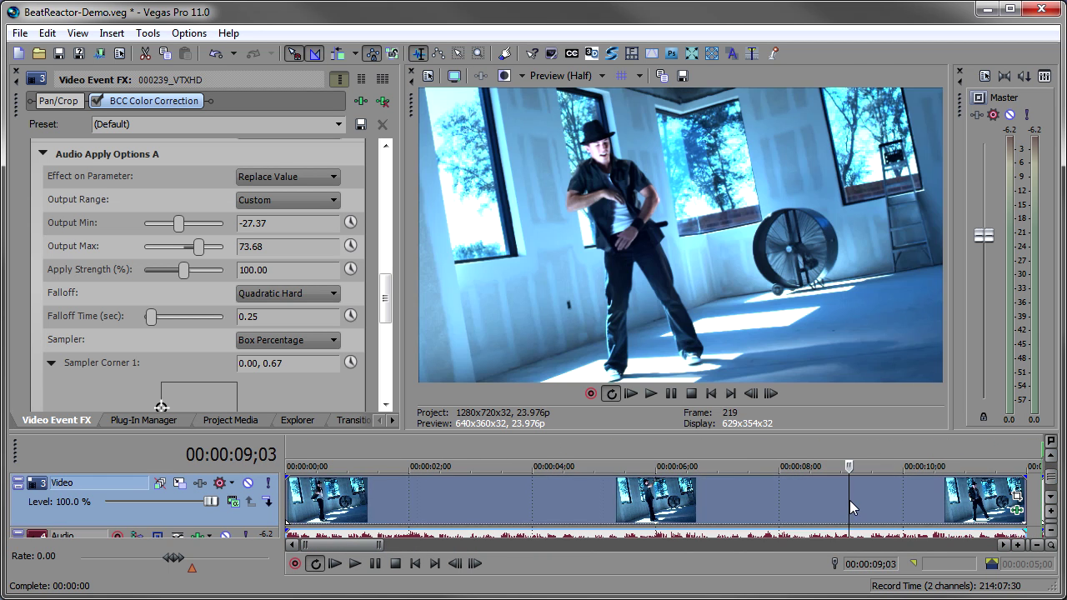
scroll(851, 502, "down", 4)
double_click(505, 507)
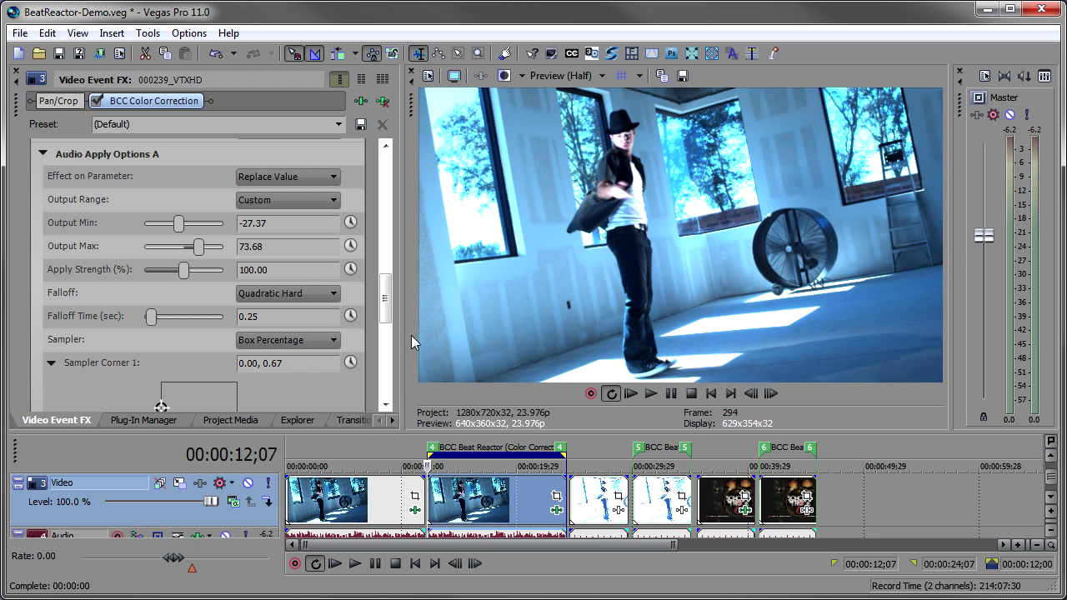
Set Beat Reactor's Show Graph to Yes and expand the Audio Spectrum Options.
left_click_drag(385, 297, 386, 264)
left_click(288, 283)
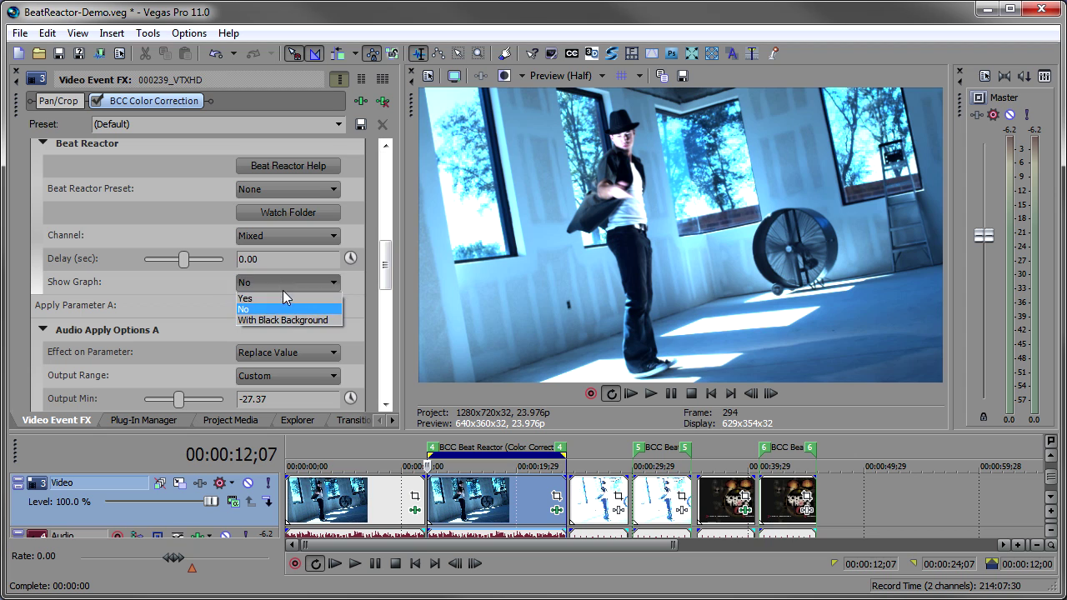
left_click(267, 299)
left_click_drag(386, 269, 387, 391)
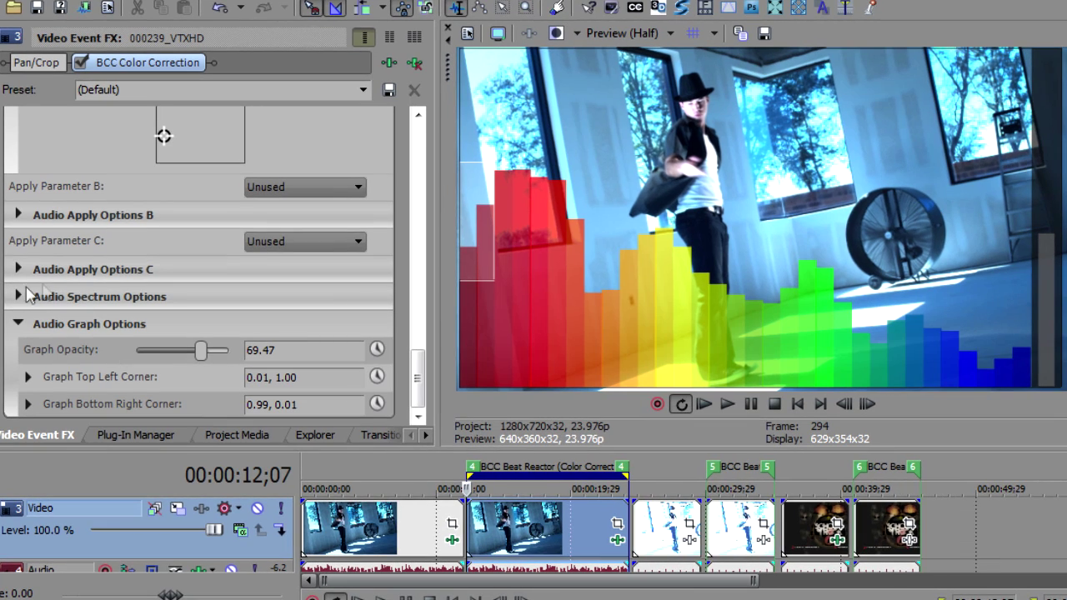
left_click(19, 297)
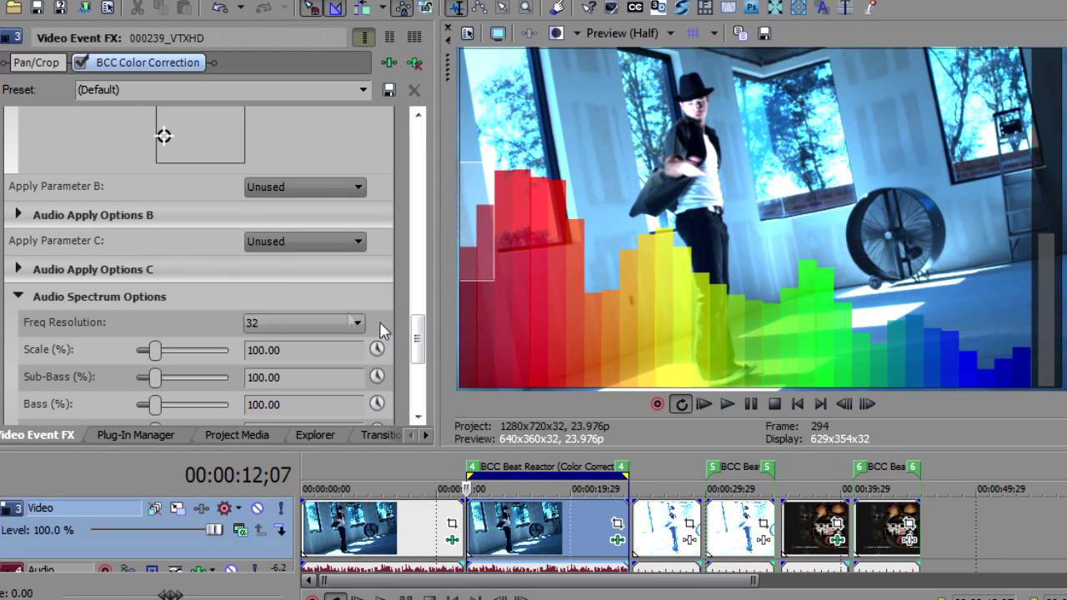
left_click_drag(414, 333, 420, 361)
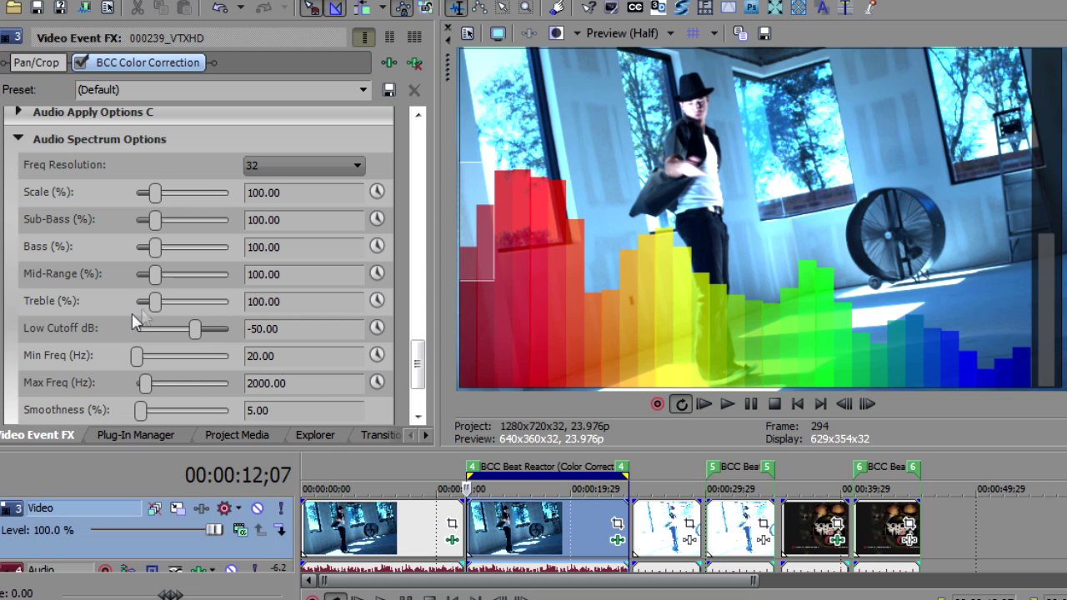
Set Treble, Mid-Range and Bass to 0% and Sub-Bass to about 105.26% in the audio spectrum.
left_click_drag(154, 307, 113, 314)
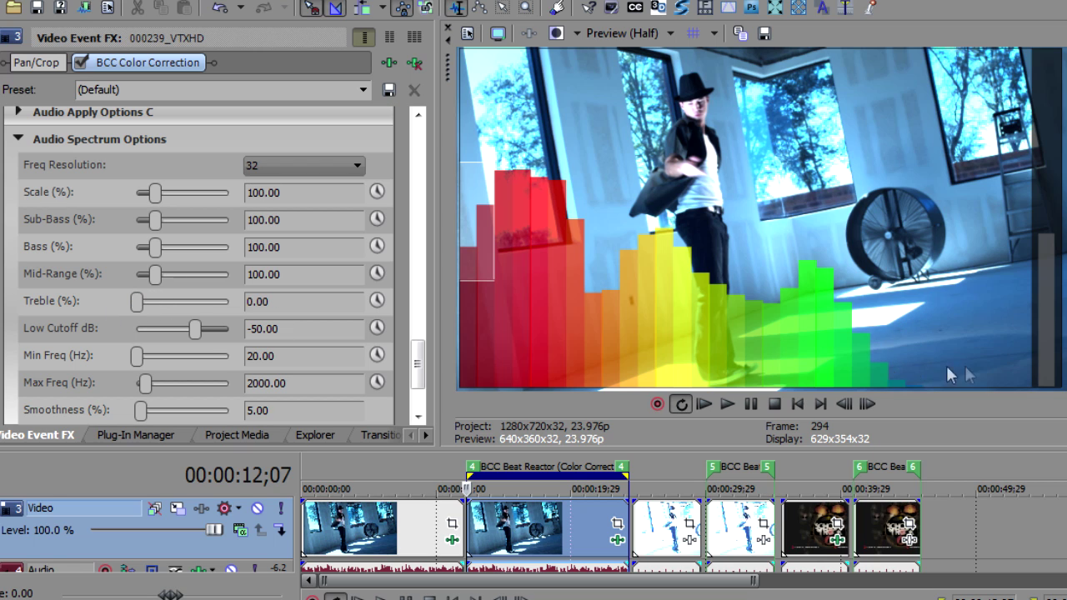
left_click_drag(155, 274, 119, 292)
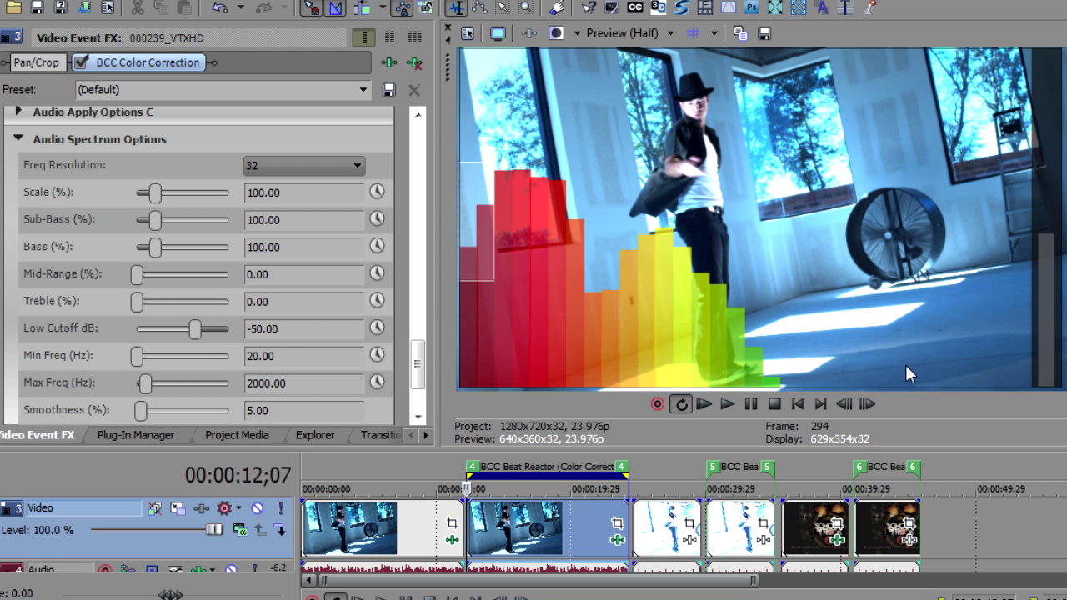
left_click_drag(155, 248, 125, 253)
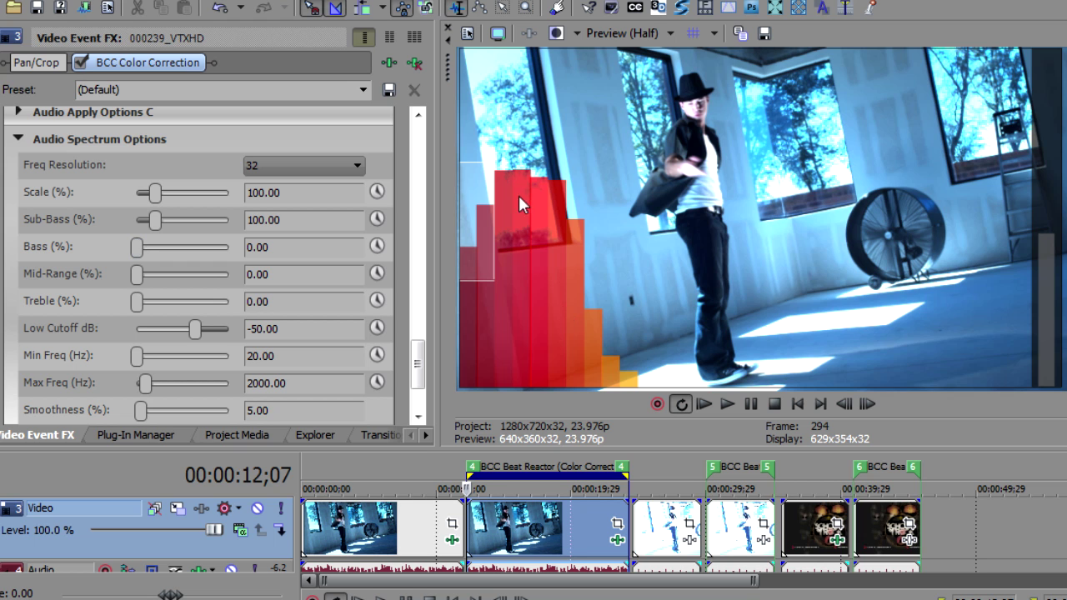
left_click_drag(153, 222, 156, 223)
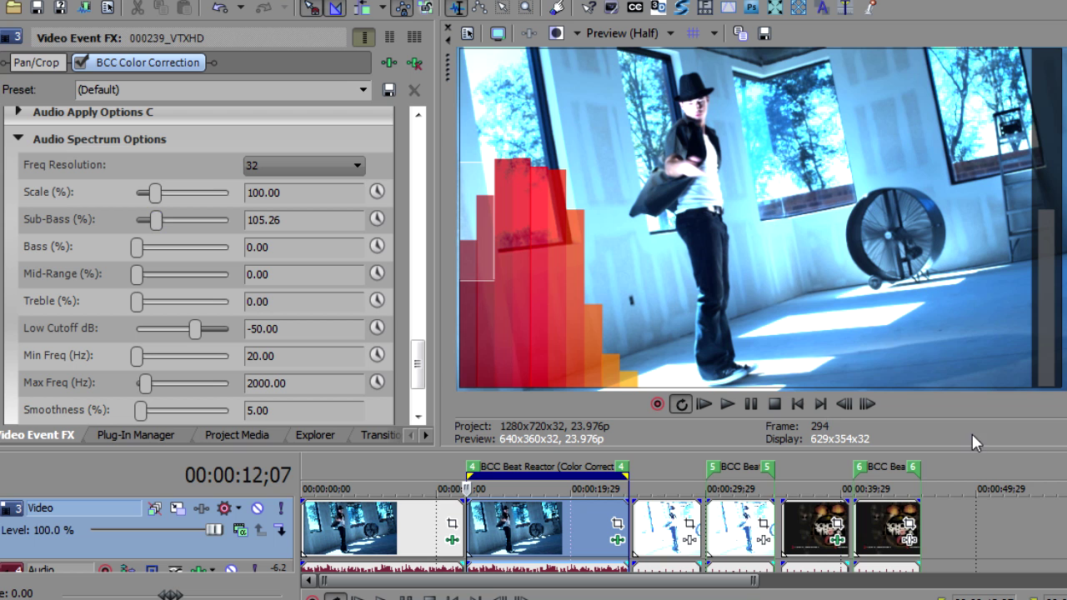
Insert a (Legacy) Text generated media event on the Overlay track above the BCC Beat Reactor (DVE Basic) clip.
left_click(729, 535)
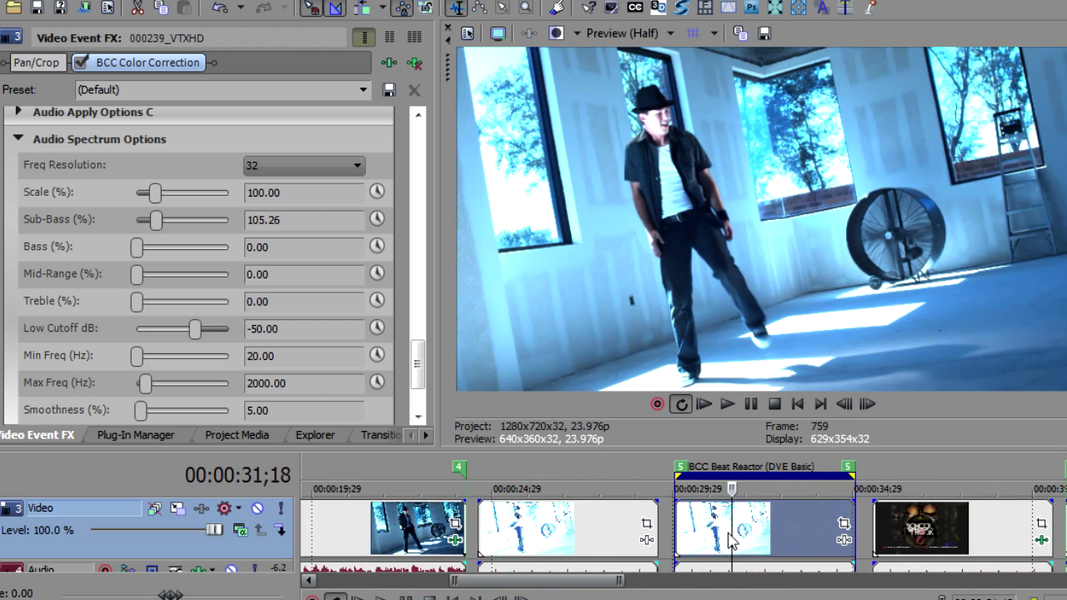
scroll(731, 540, "up", 3)
scroll(677, 522, "up", 1)
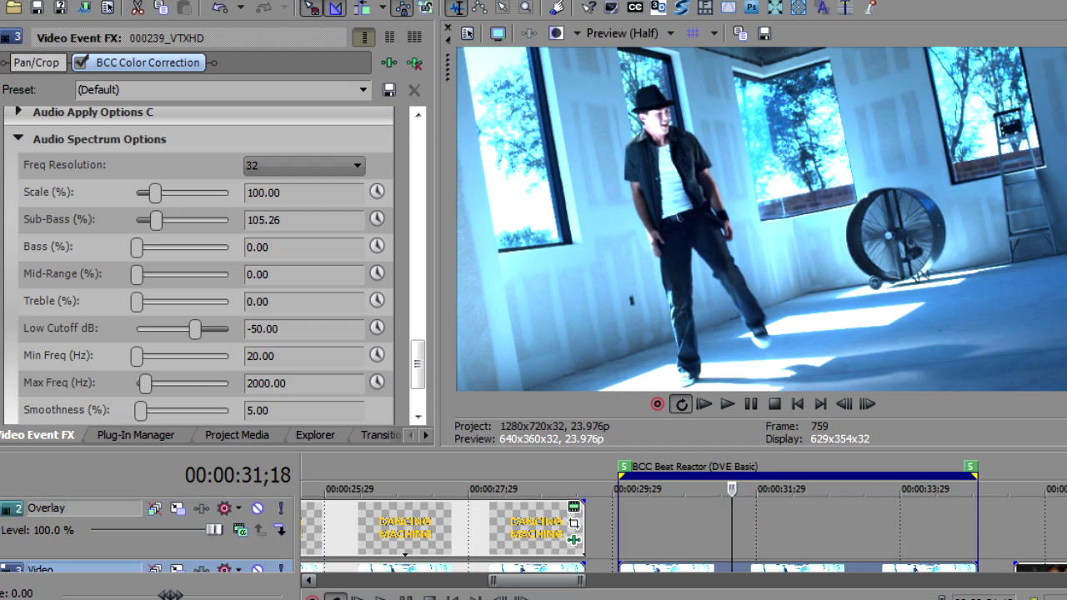
right_click(690, 517)
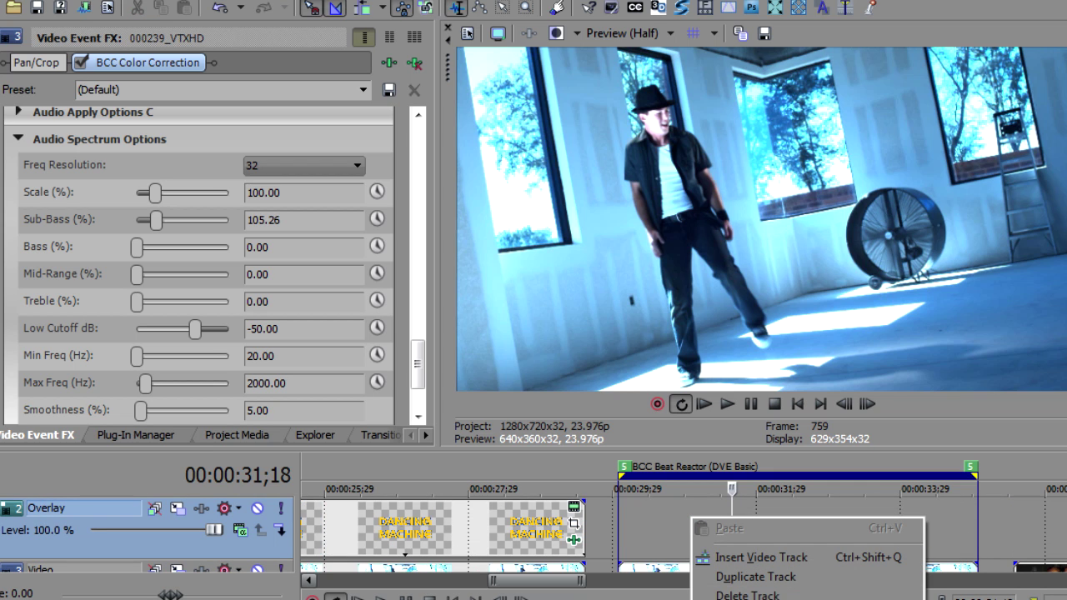
left_click(751, 599)
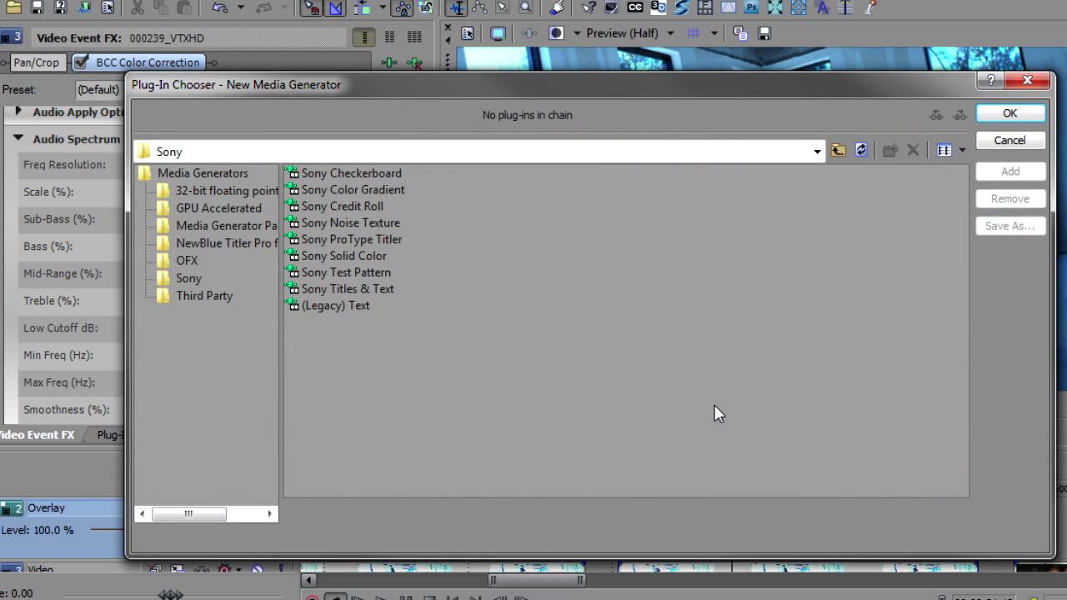
double_click(317, 305)
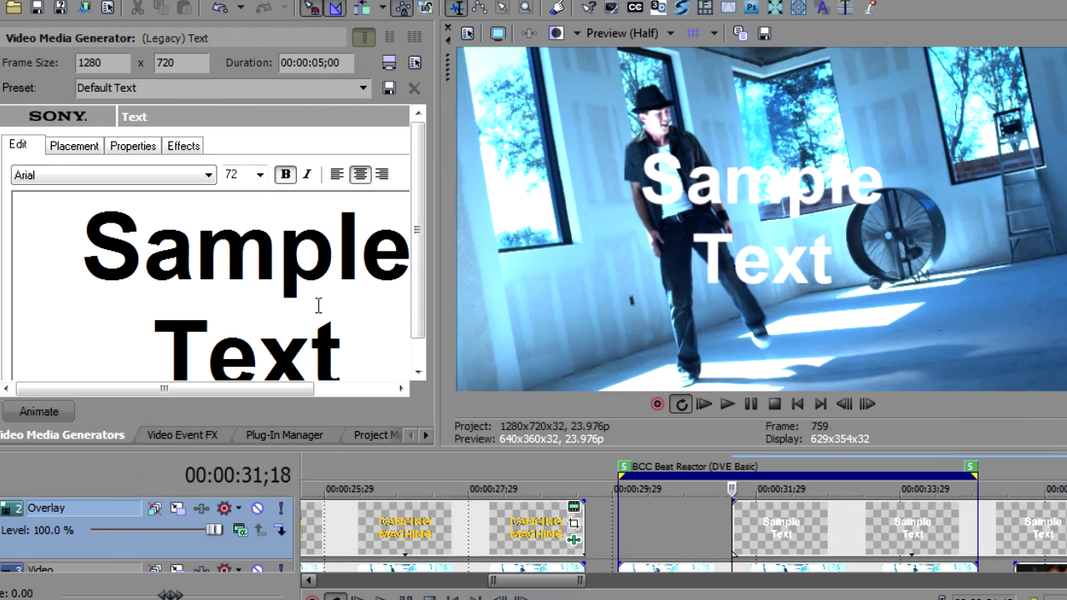
Align the text event with the start of the DVE Basic region and apply the Boris Continuum preset.
left_click_drag(825, 544, 710, 545)
left_click(364, 88)
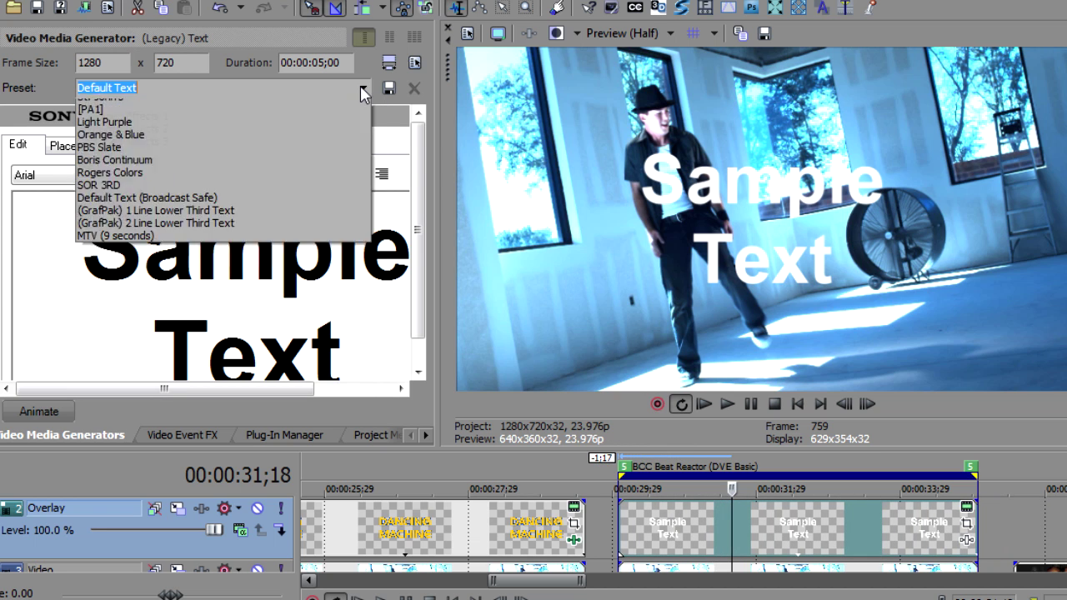
left_click(251, 323)
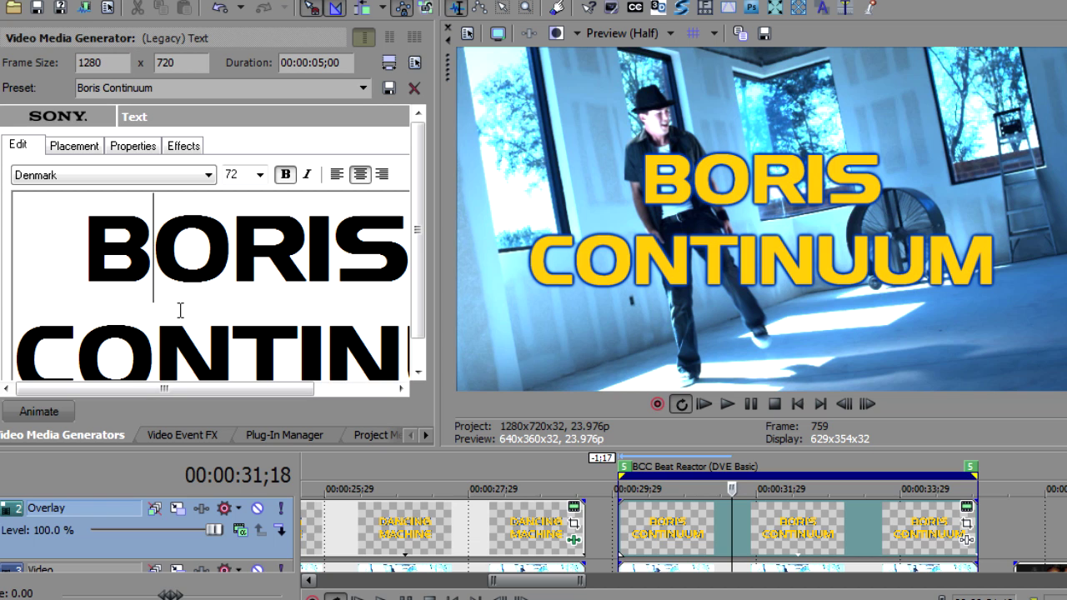
Replace the word BORIS with DANCING on the first line of the title text.
key("BackSpace")
type("D")
type("ANCING")
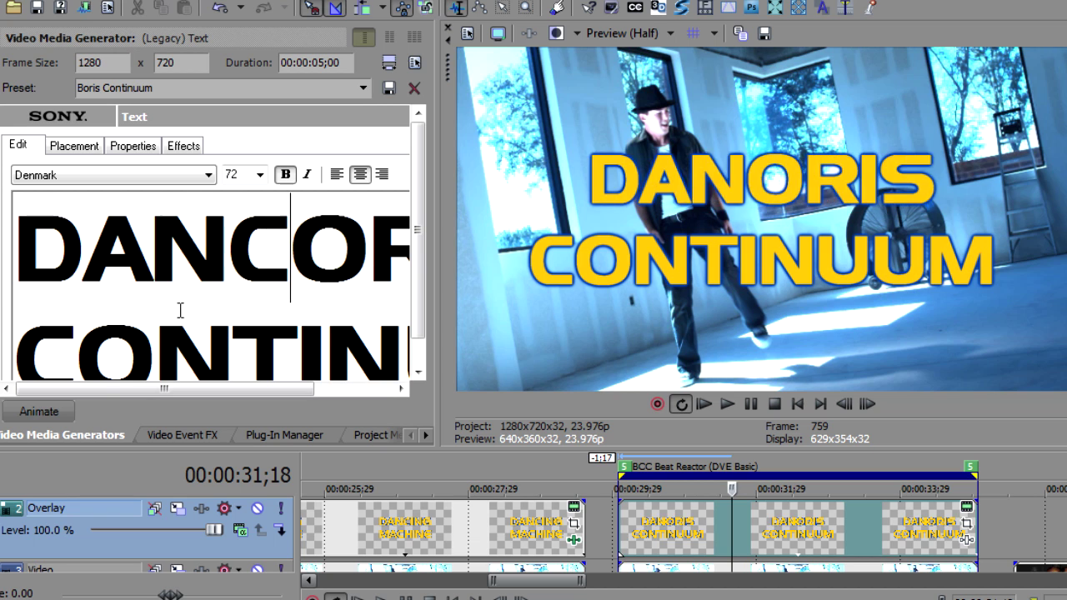
key("Delete")
key("Delete")
key("Delete")
key("Delete")
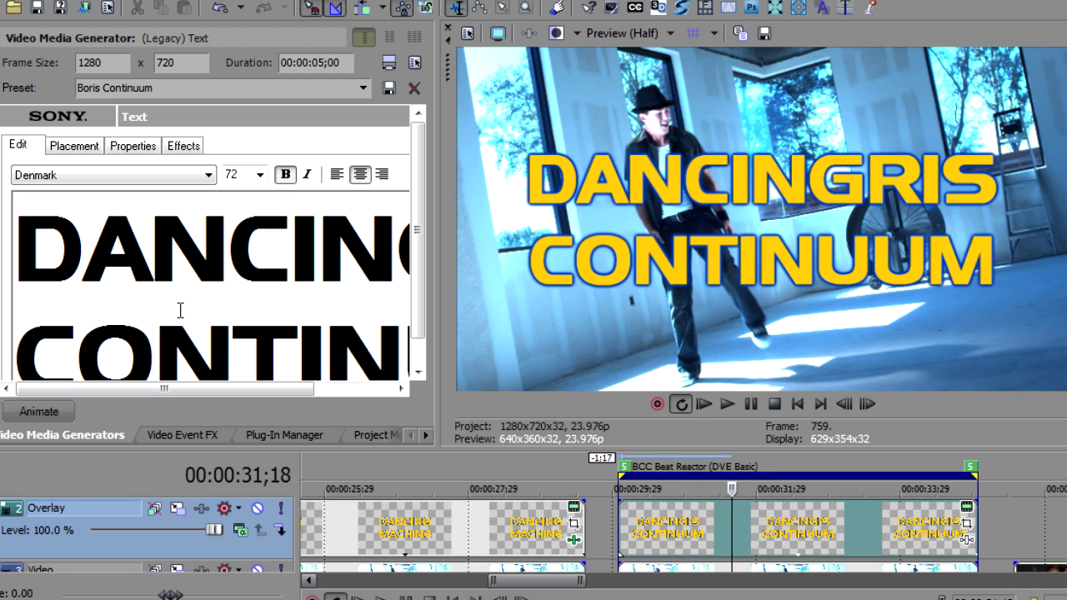
Replace CONTINUUM with MACHINE on the title's second line and play back the title over the video.
scroll(180, 310, "down", 1)
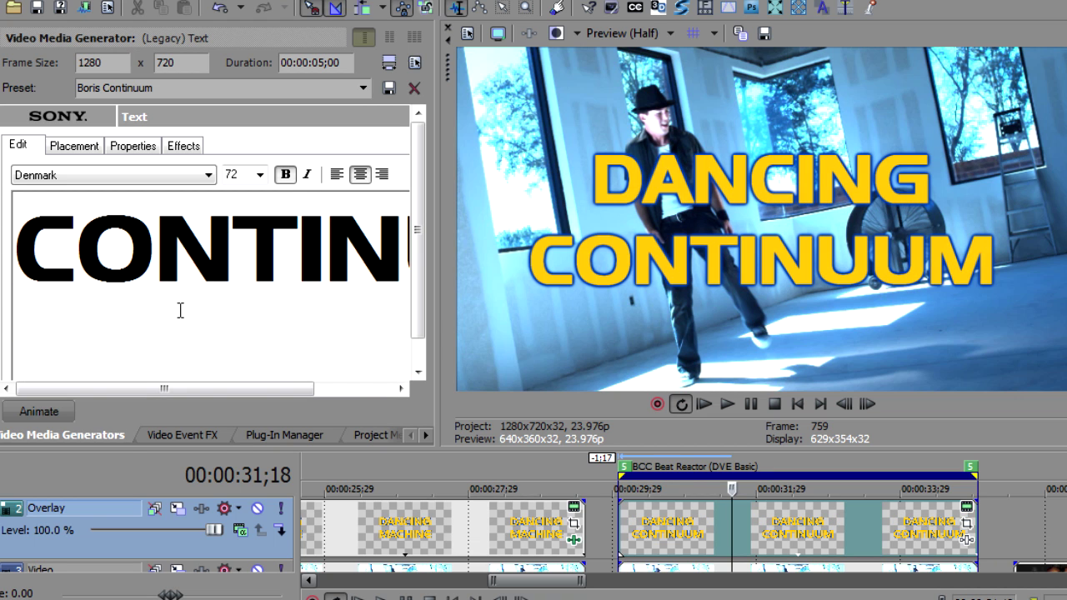
key("BackSpace")
key("BackSpace")
key("BackSpace")
key("BackSpace")
key("BackSpace")
key("BackSpace")
key("BackSpace")
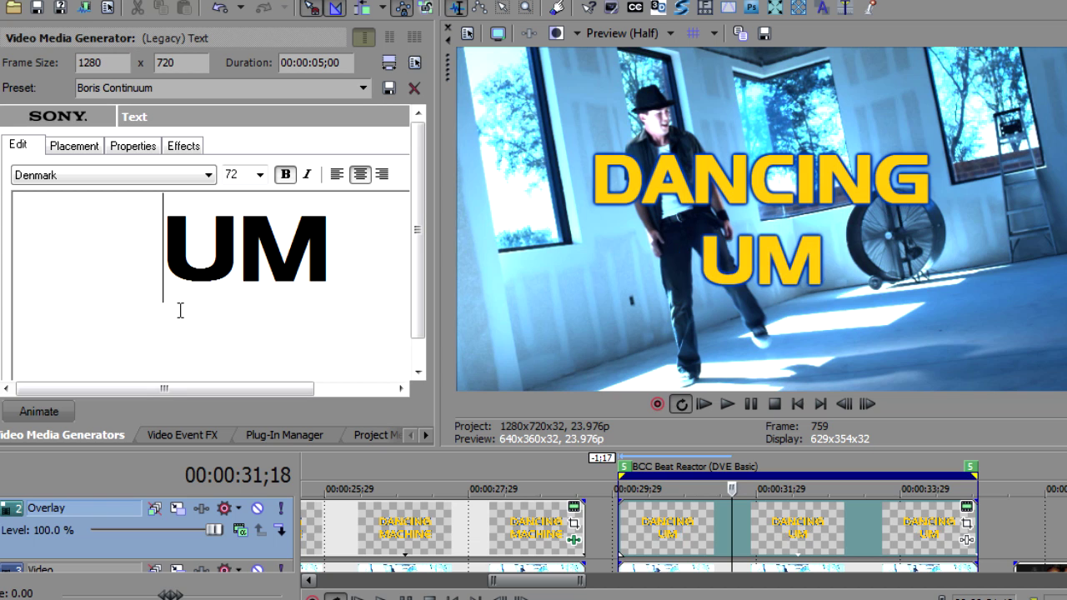
key("Delete")
key("End")
type("ACHINE")
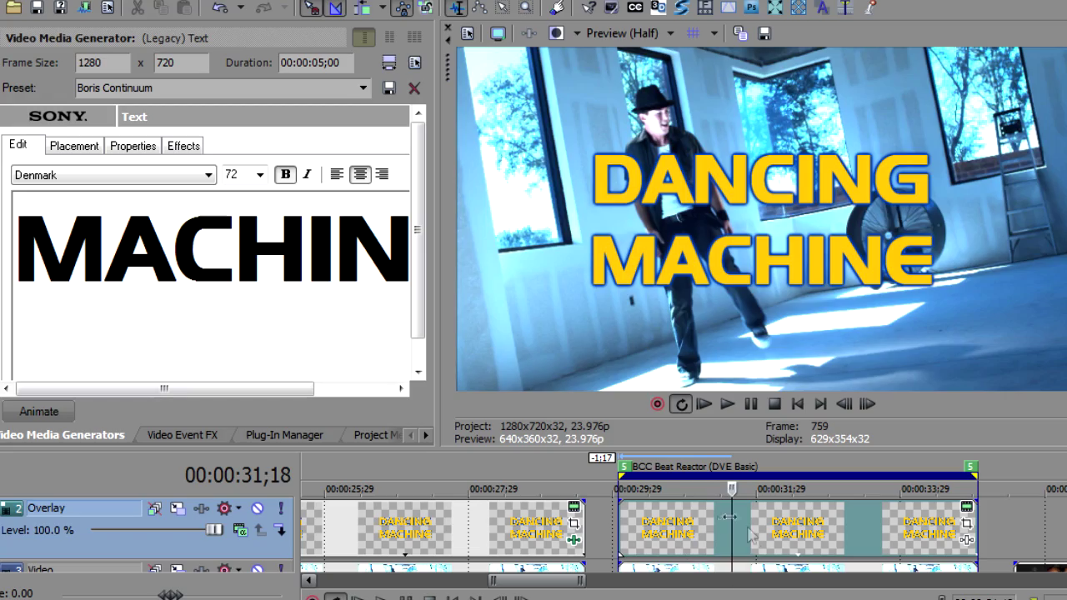
key("space")
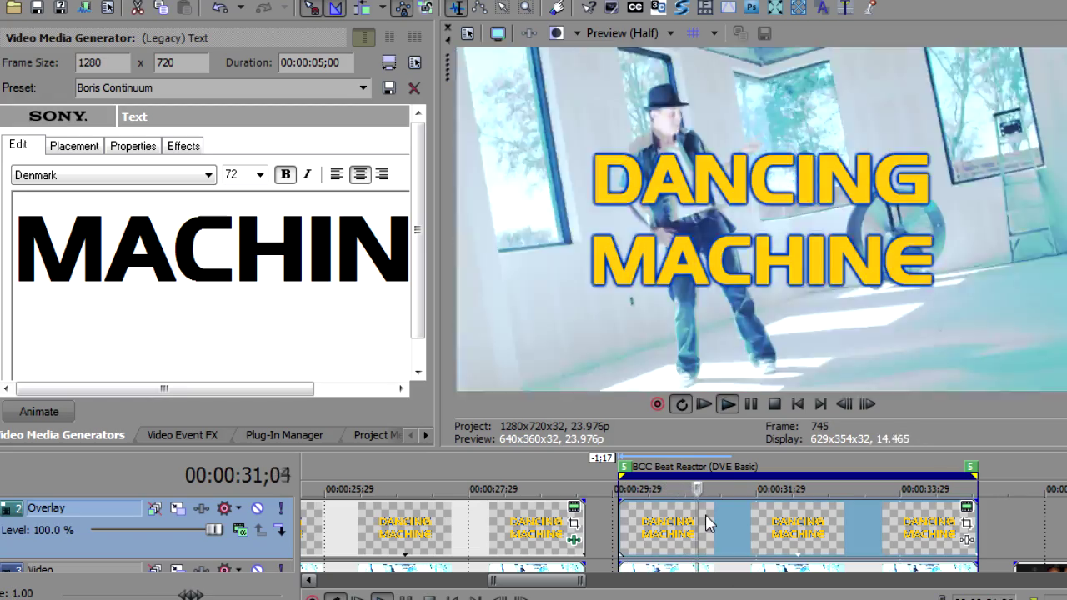
key("Return")
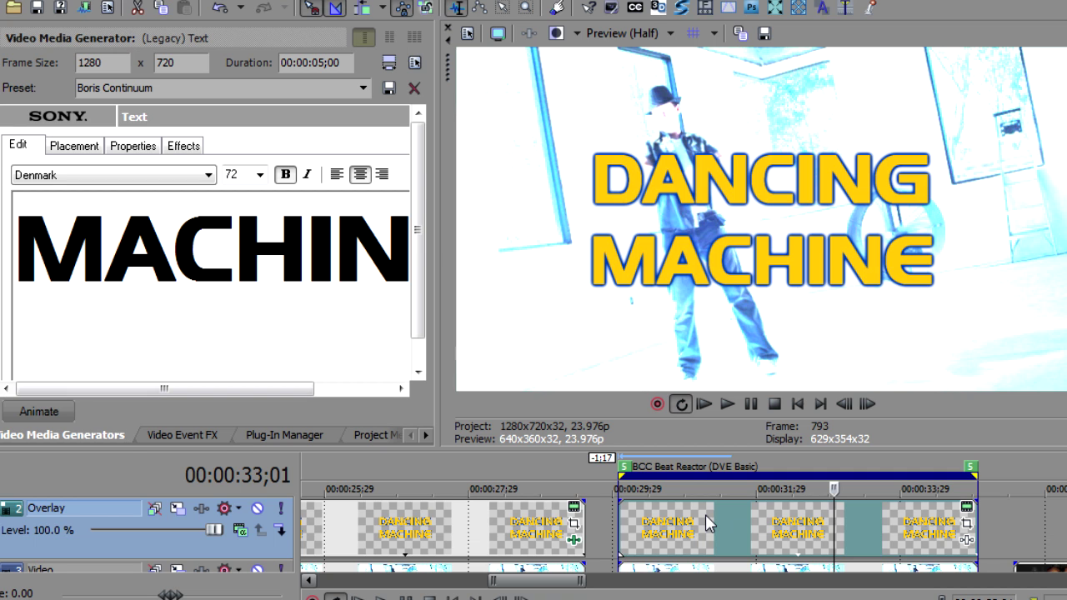
Apply the BCC DVE Basic effect from the BCC Perspective group to the DANCING MACHINE text event.
left_click(699, 529)
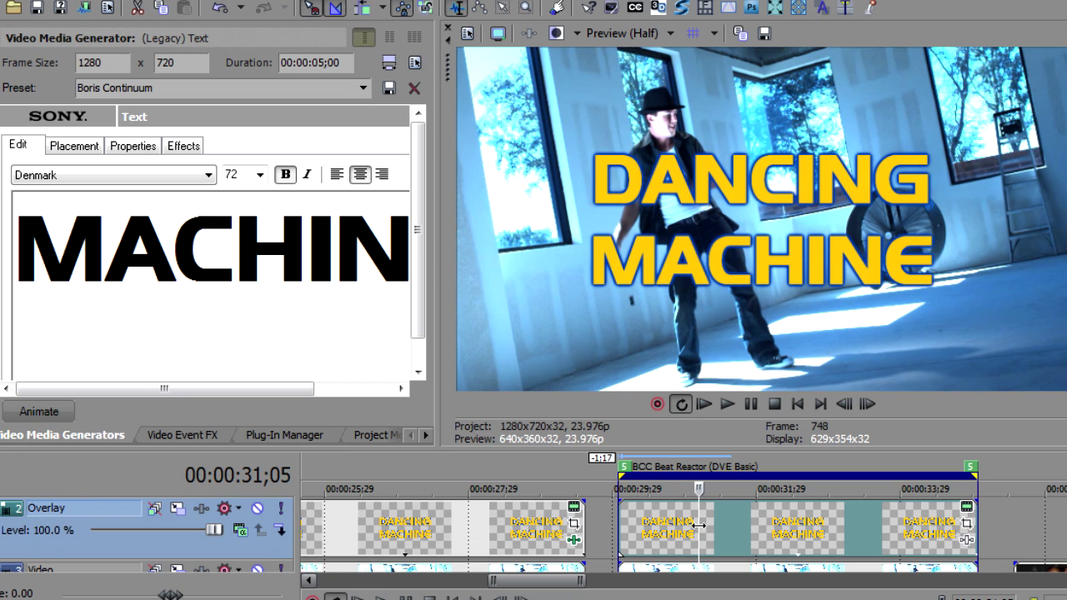
left_click(275, 435)
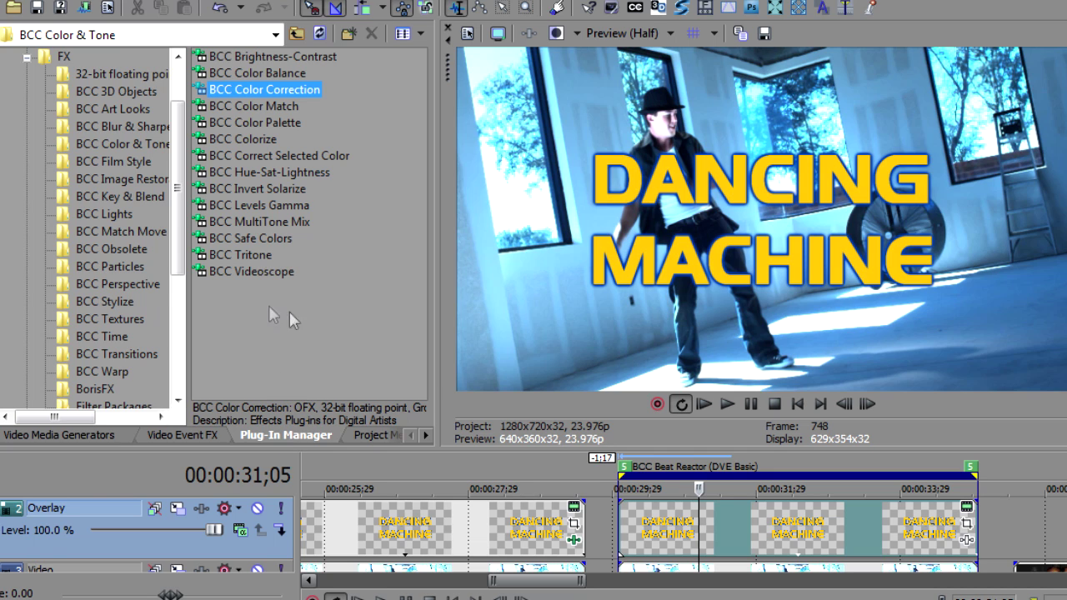
left_click(126, 288)
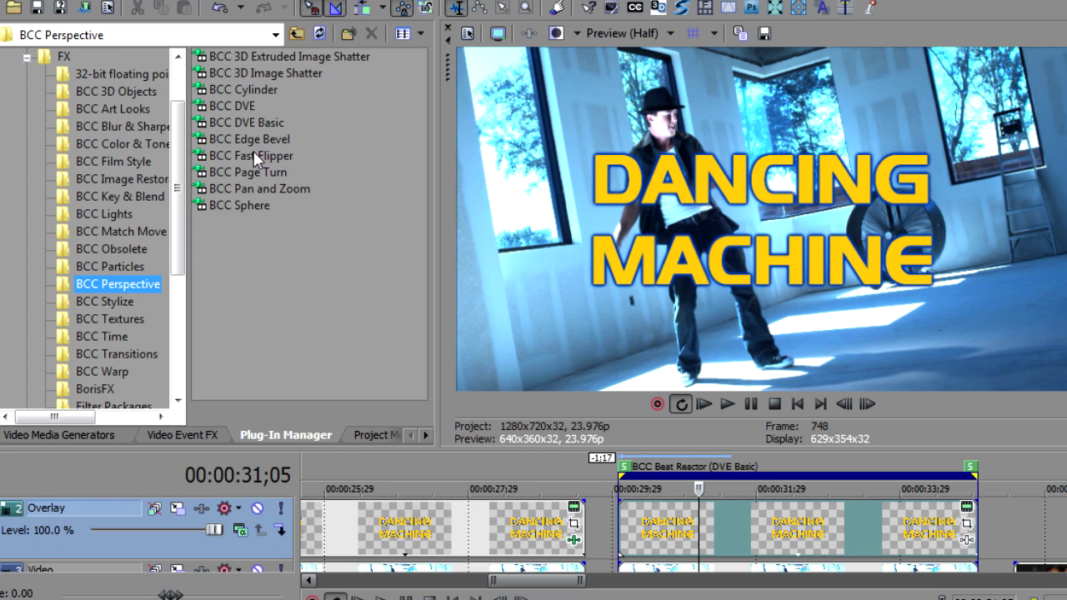
left_click(261, 123)
left_click(241, 126)
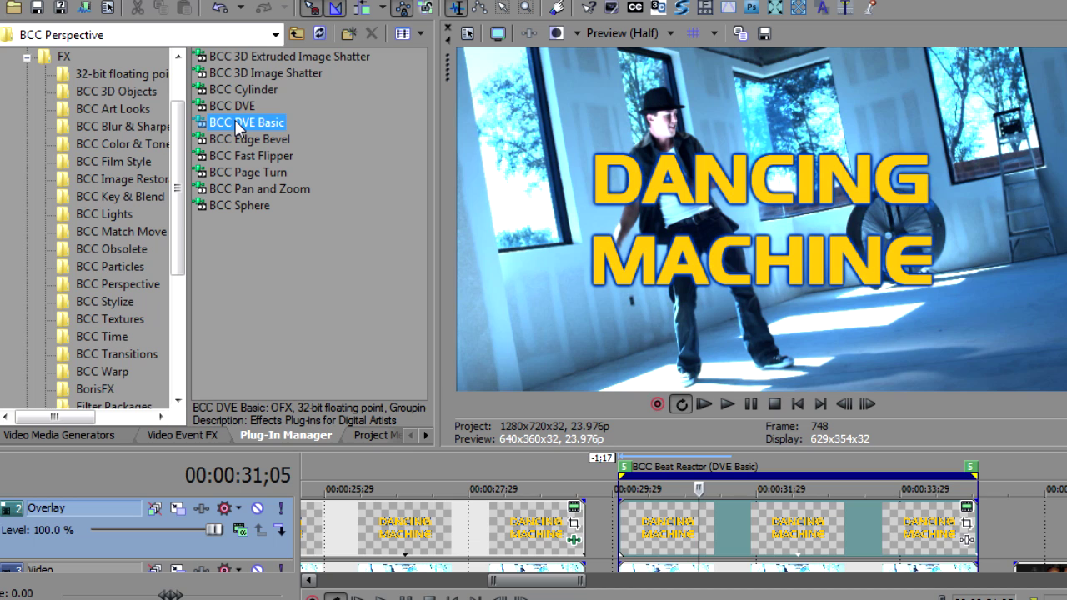
left_click_drag(241, 126, 746, 541)
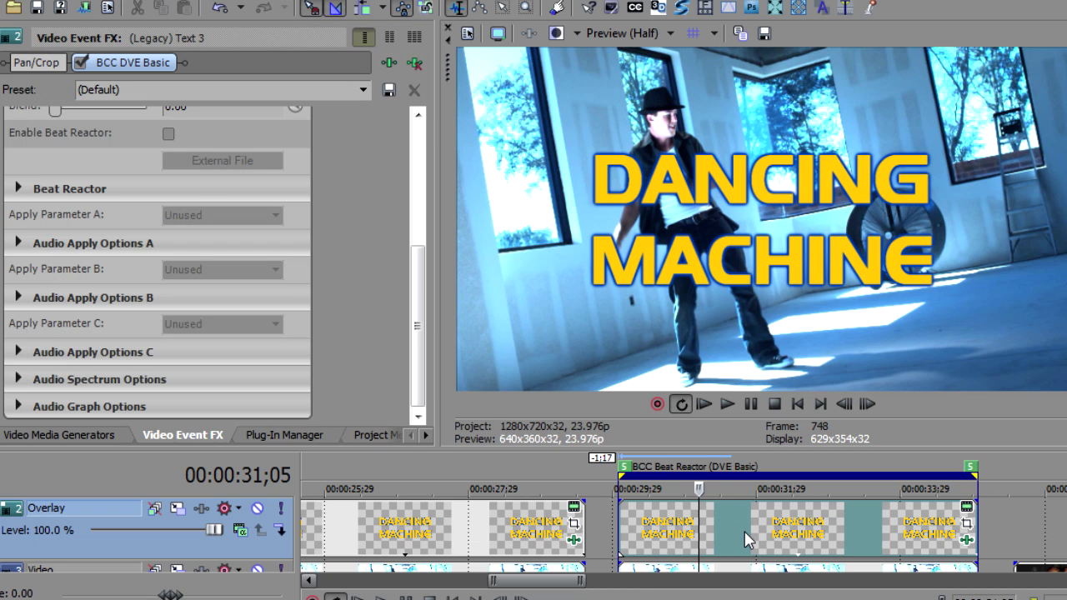
In the Geometry settings, try Scale X at 170.53, turn off Lock to Scale X, and return Scale X to 100.
left_click_drag(420, 273, 418, 137)
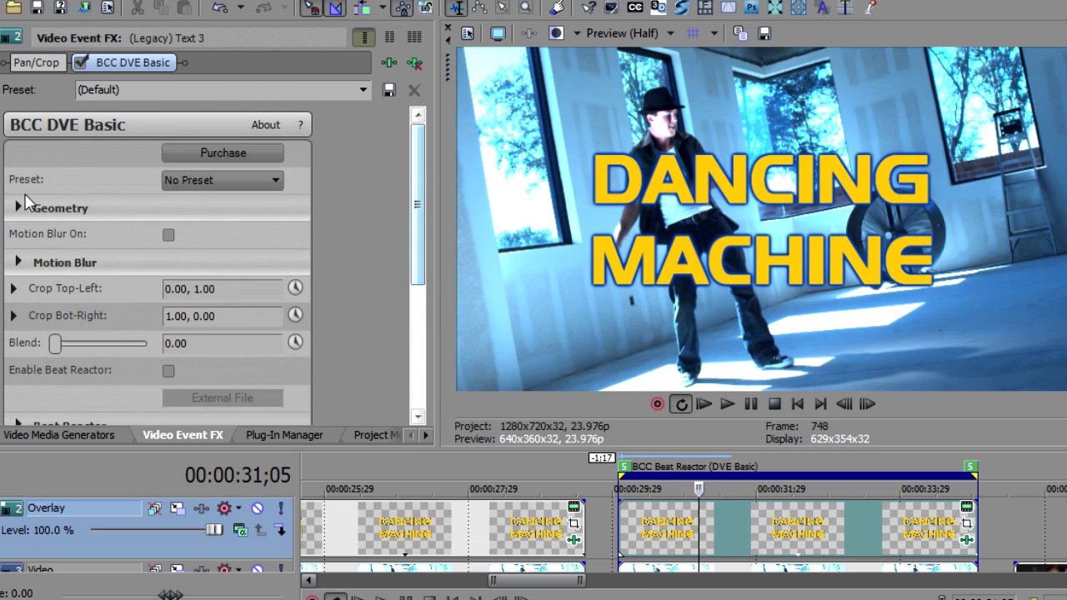
left_click(18, 207)
scroll(417, 178, "down", 1)
mouse_move(105, 240)
left_mouse_down()
mouse_move(130, 242)
mouse_move(97, 242)
mouse_move(117, 242)
left_mouse_up()
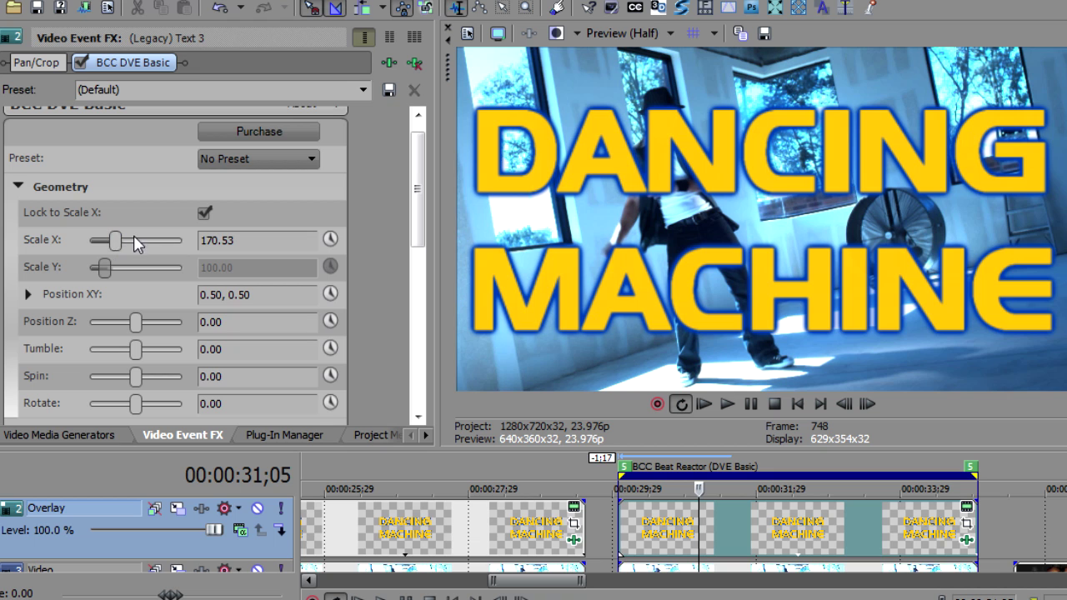
left_click(204, 213)
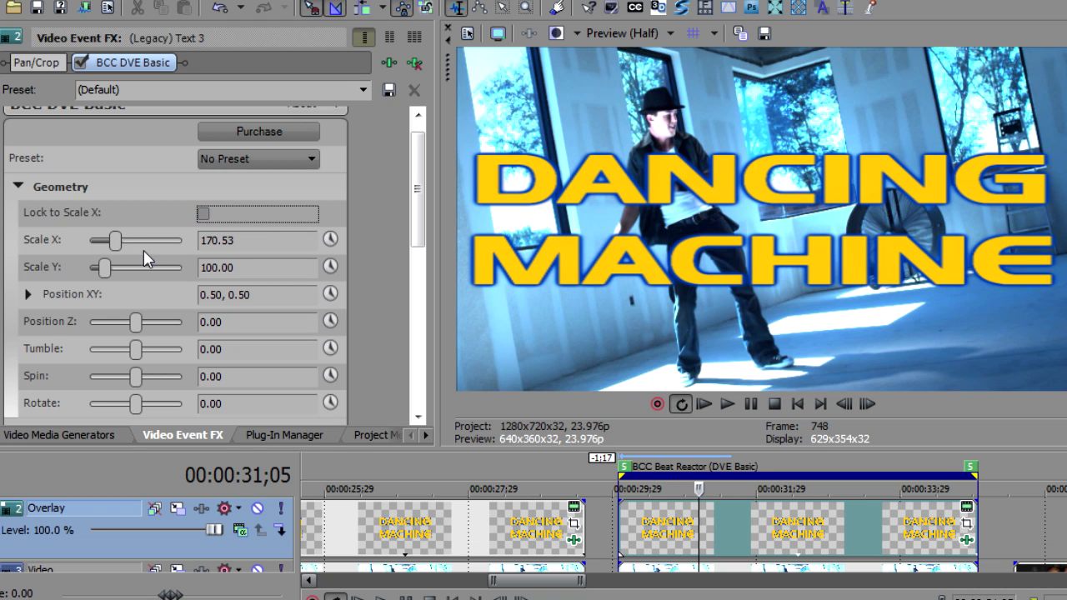
left_click_drag(117, 244, 128, 268)
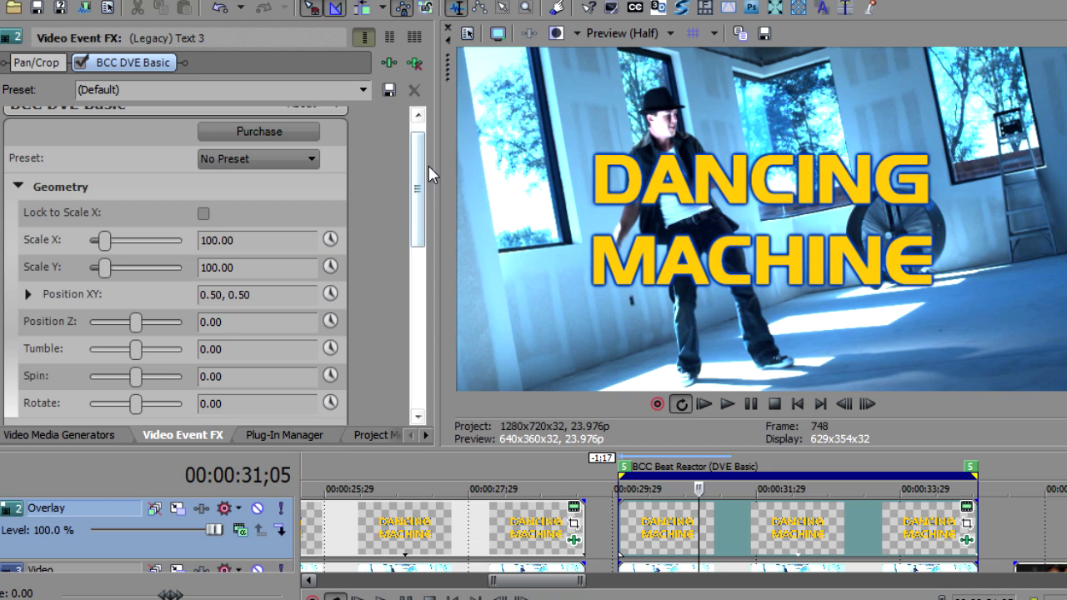
Enable Beat Reactor for the DVE Basic effect and load 4-4 Loop 33-08.aif as its external audio file.
left_click_drag(419, 165, 414, 314)
left_click(202, 214)
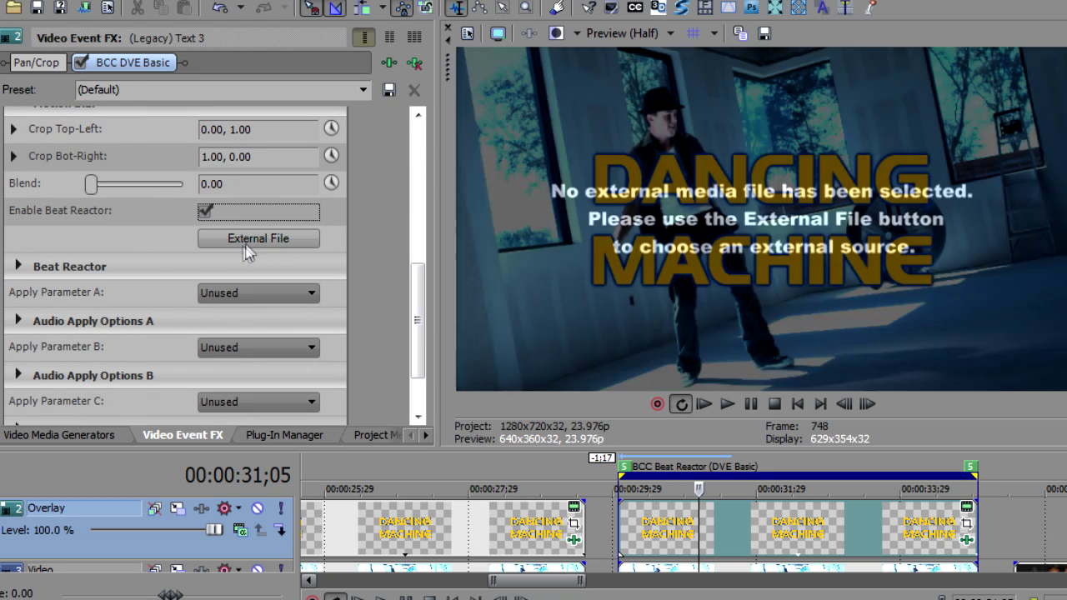
left_click(244, 238)
left_click(338, 132)
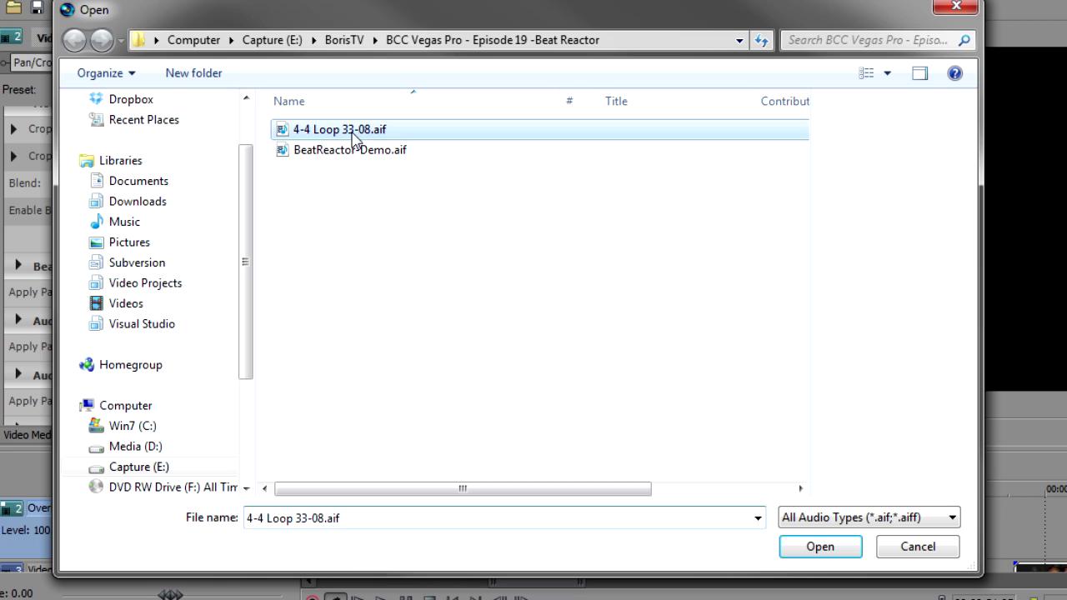
left_click(819, 547)
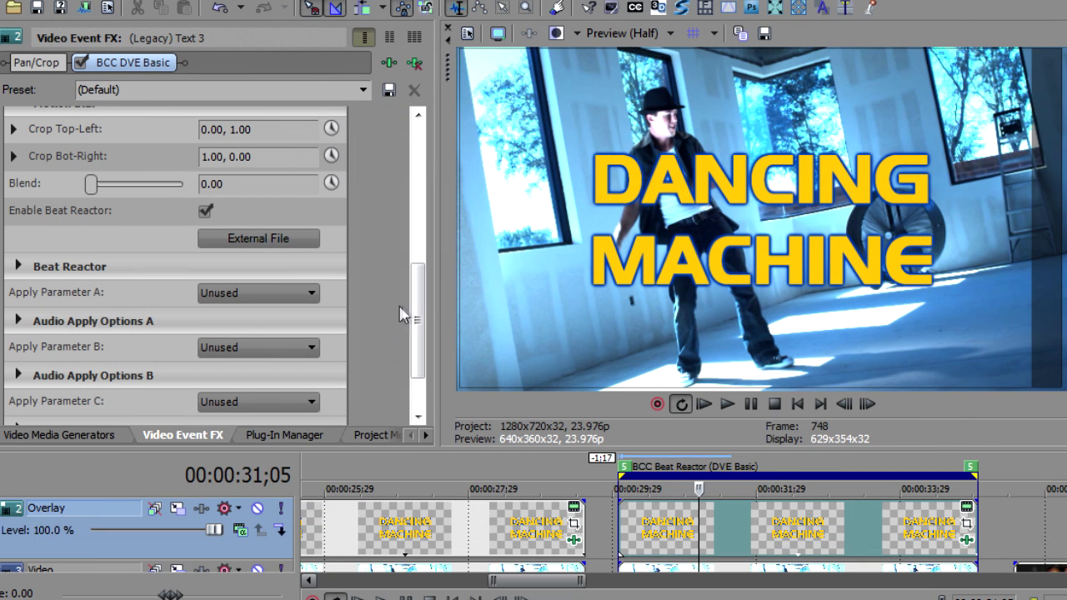
Set Apply Parameter A to Scale X and play back the region from its start to check the title's scaling.
scroll(418, 300, "down", 3)
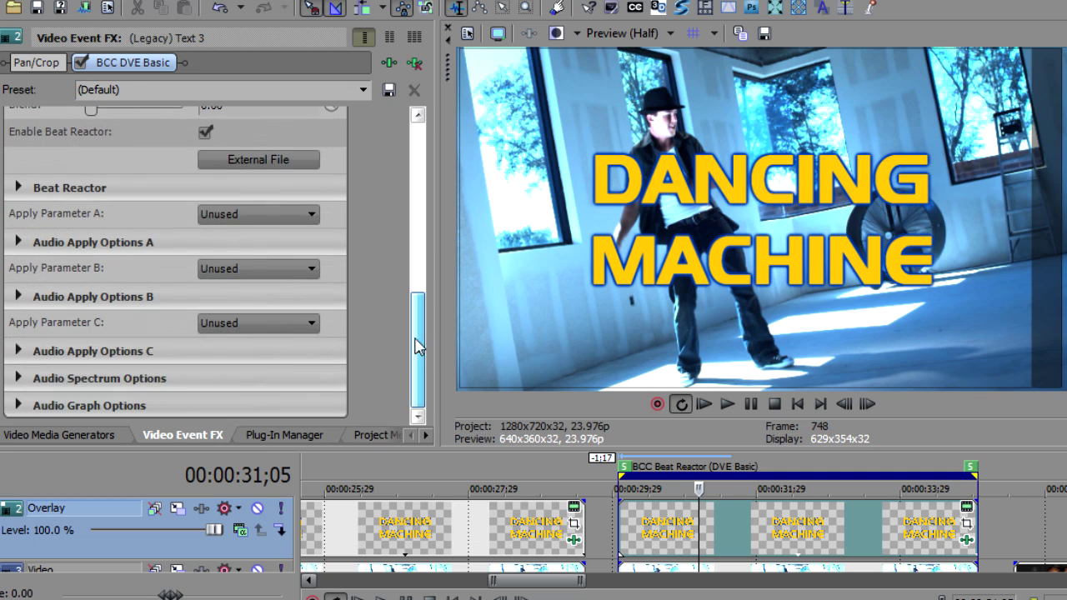
left_click(250, 212)
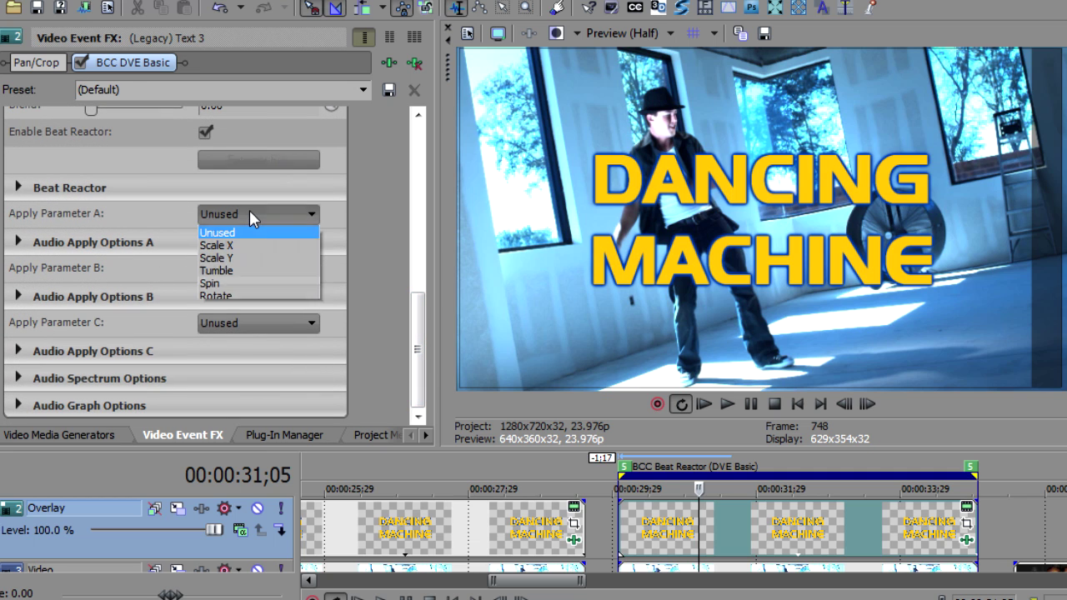
left_click(256, 247)
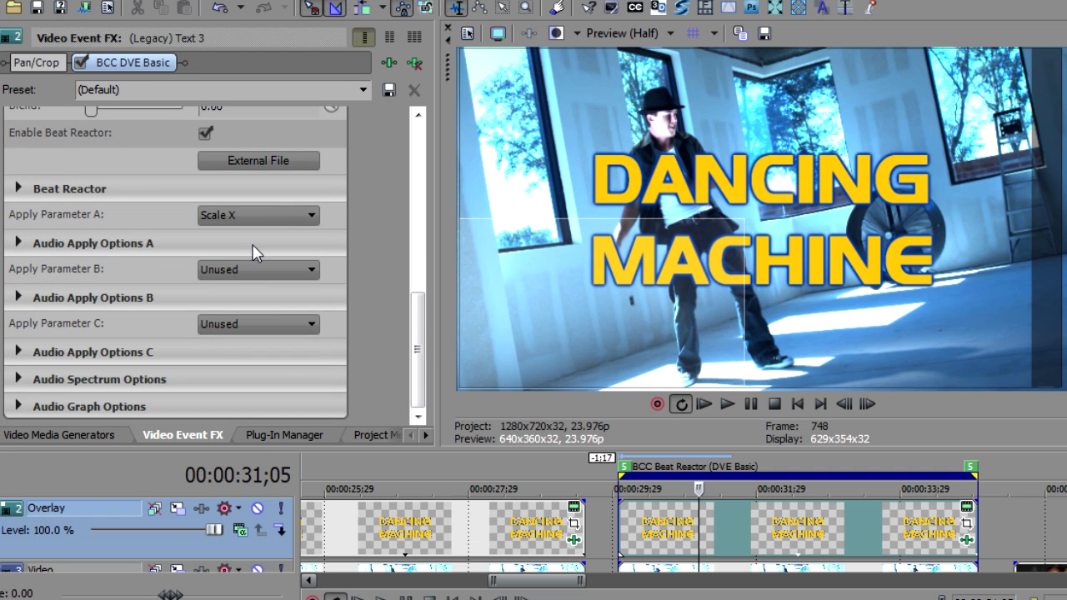
key("space")
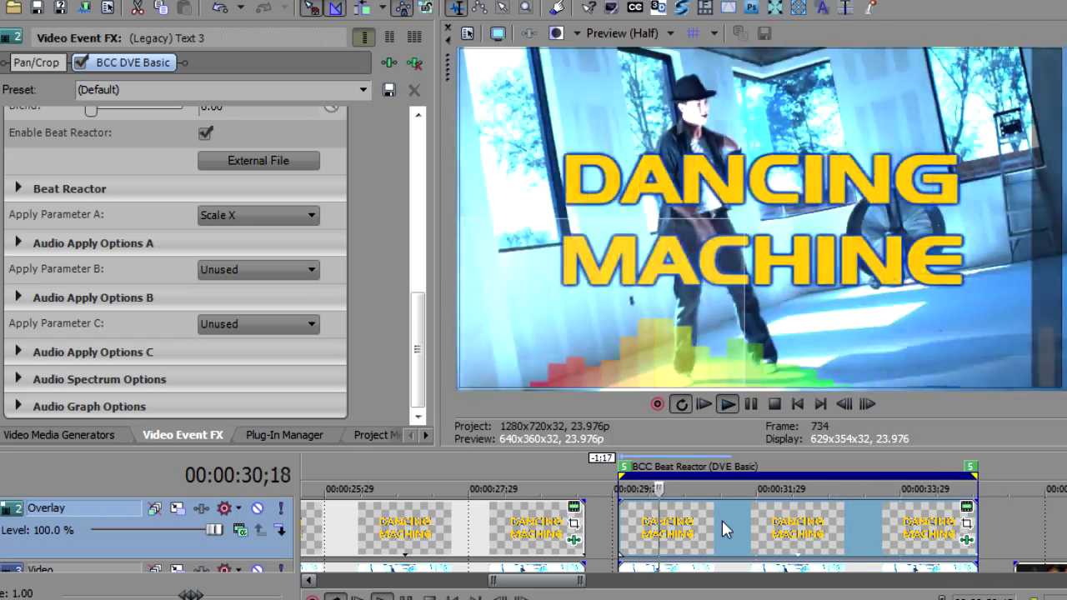
key("Return")
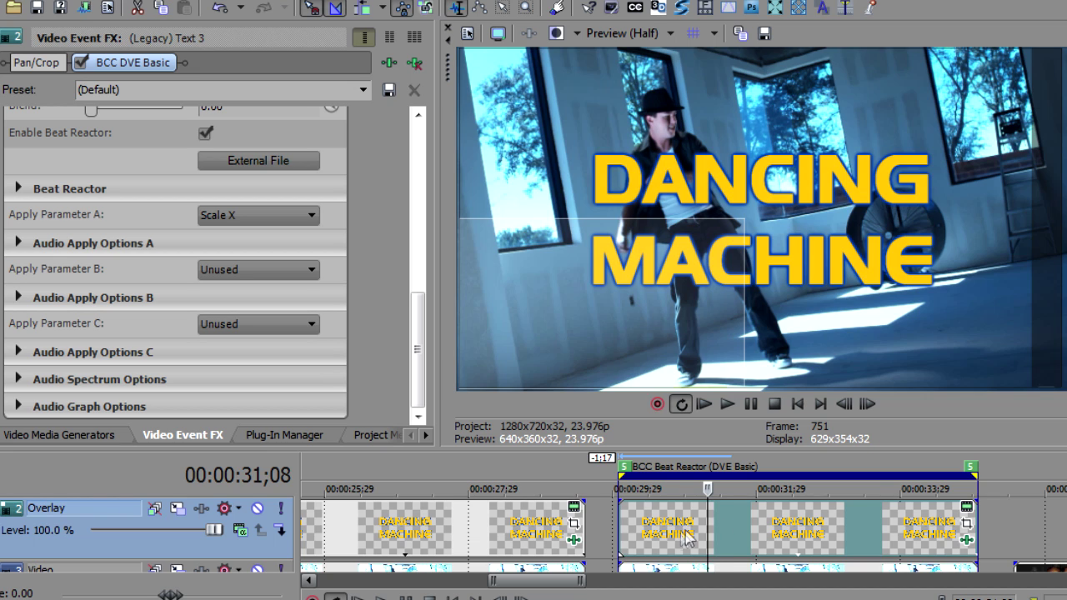
scroll(584, 524, "down", 2)
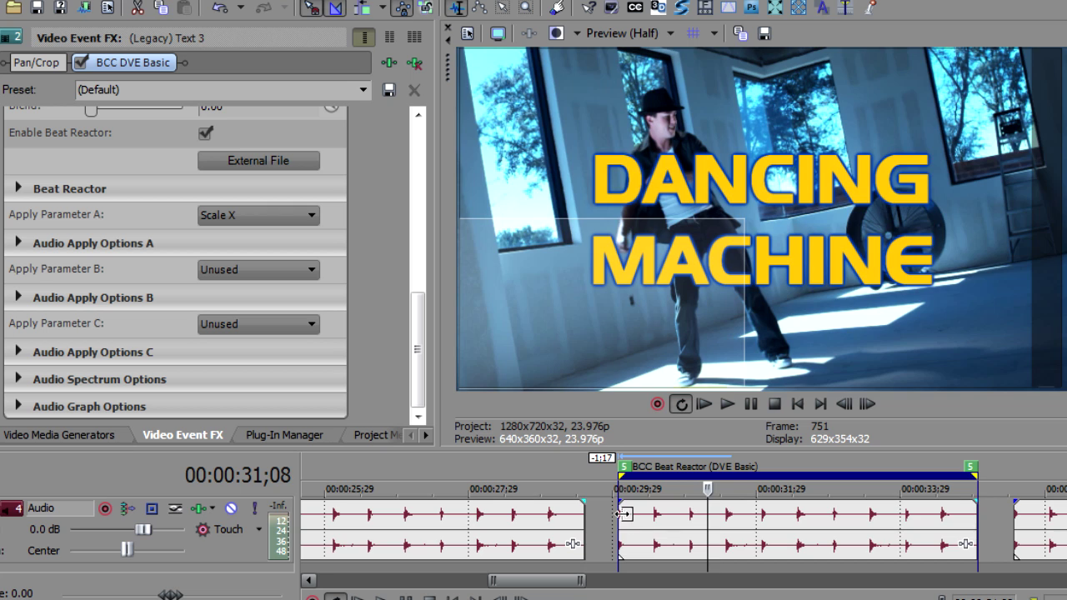
left_click(624, 514)
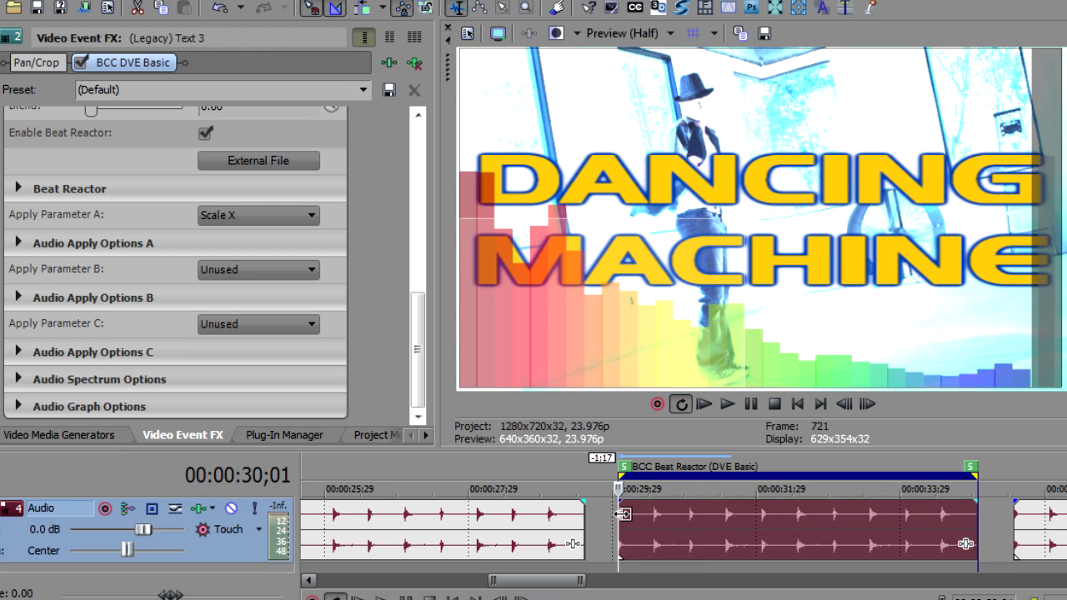
key("space")
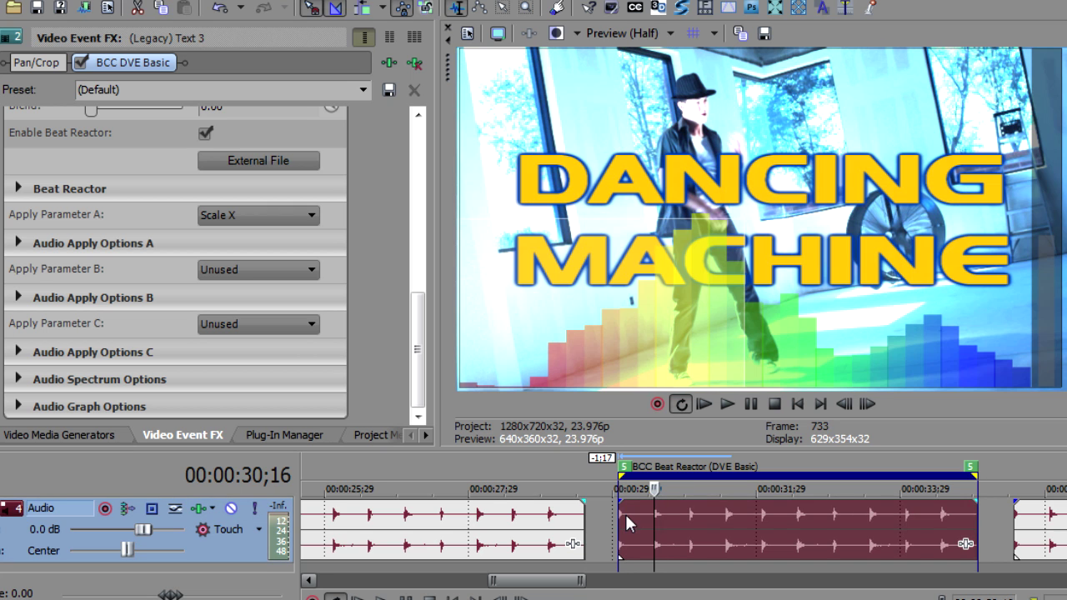
key("space")
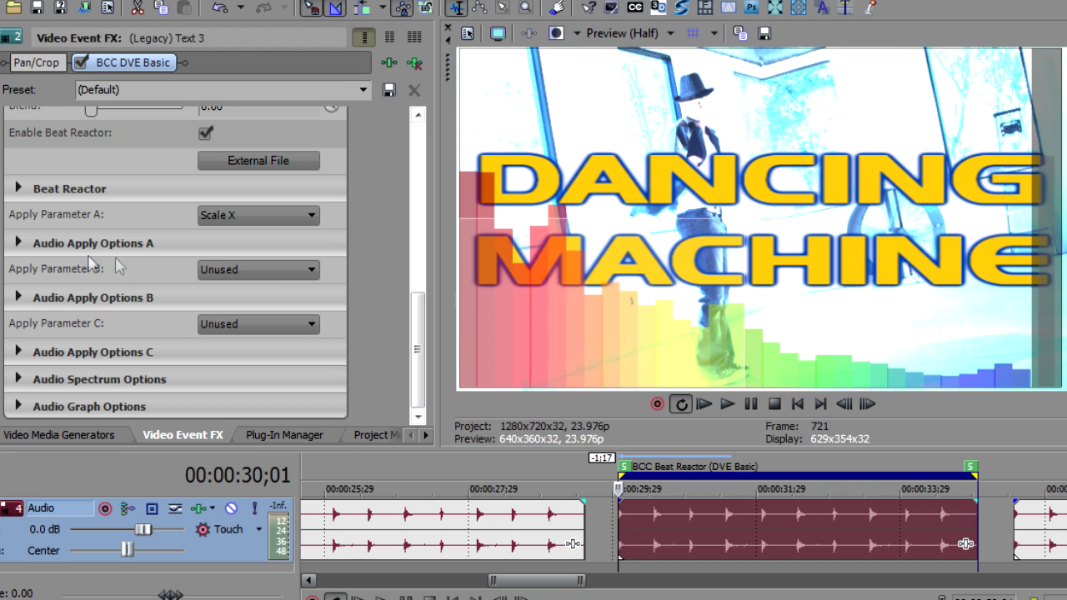
In Audio Apply Options A, narrow the sampler box by setting Sampler Corner 2 to 0.12, 0.00 and raise Sampler Corner 1 along its left edge.
left_click(18, 243)
left_click_drag(415, 280, 419, 350)
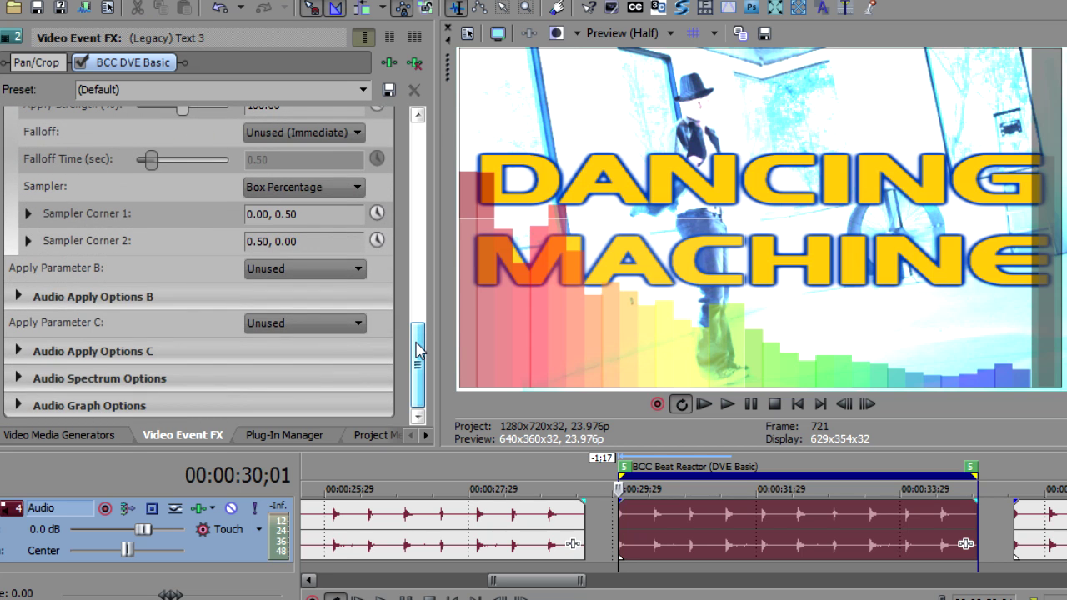
left_click(30, 241)
left_click(28, 215)
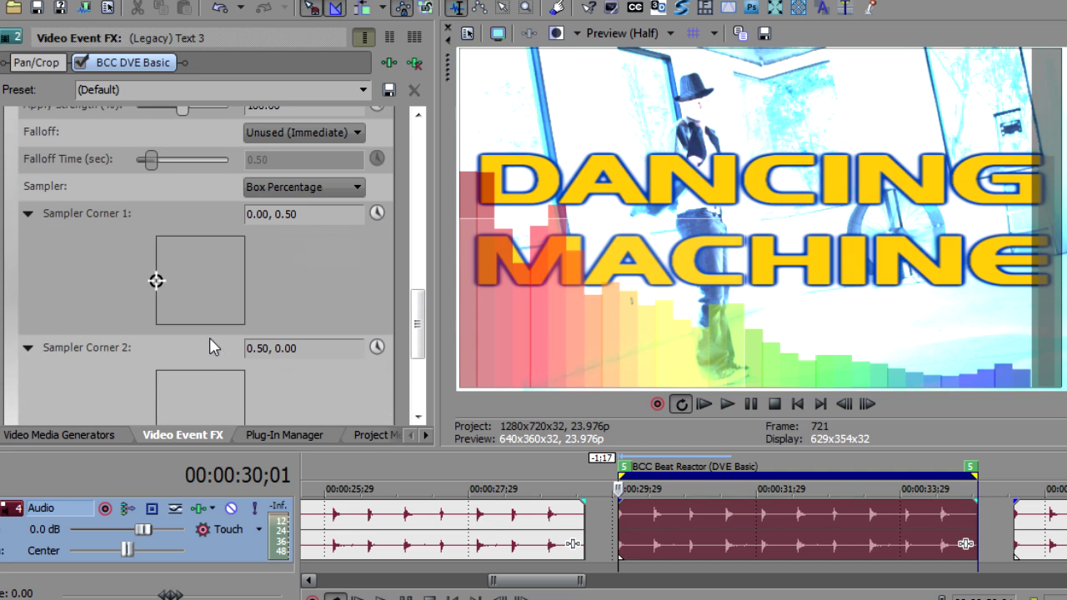
scroll(209, 341, "down", 3)
left_click_drag(201, 345, 167, 344)
left_click_drag(155, 165, 156, 148)
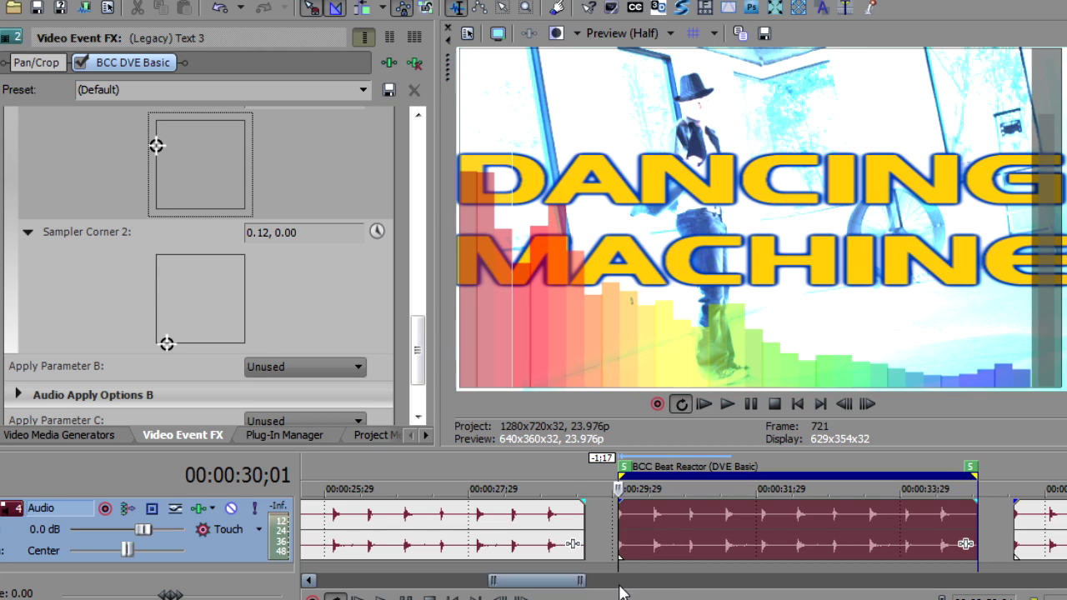
Play back the region to check the title's beat response and move Sampler Corner 2 to about 0.09, 0.23.
left_click(628, 535)
key("space")
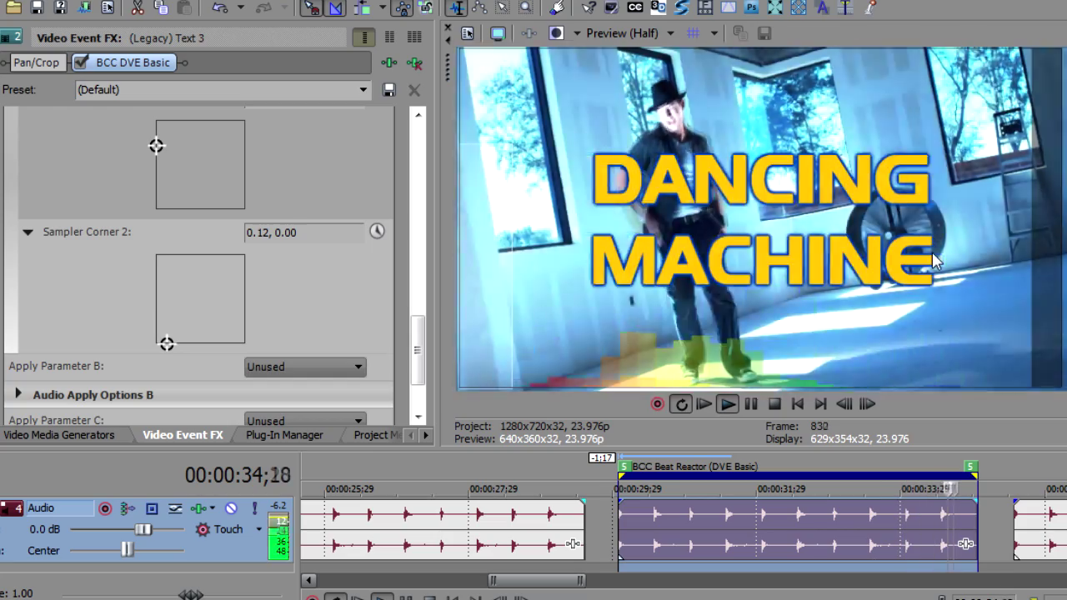
key("Return")
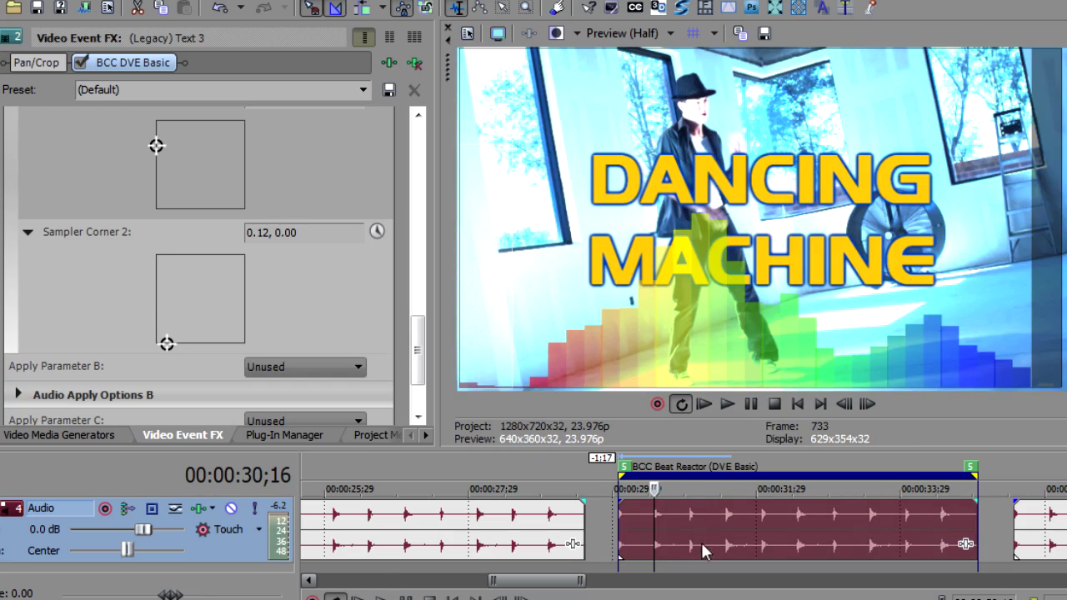
left_click(713, 517)
key("space")
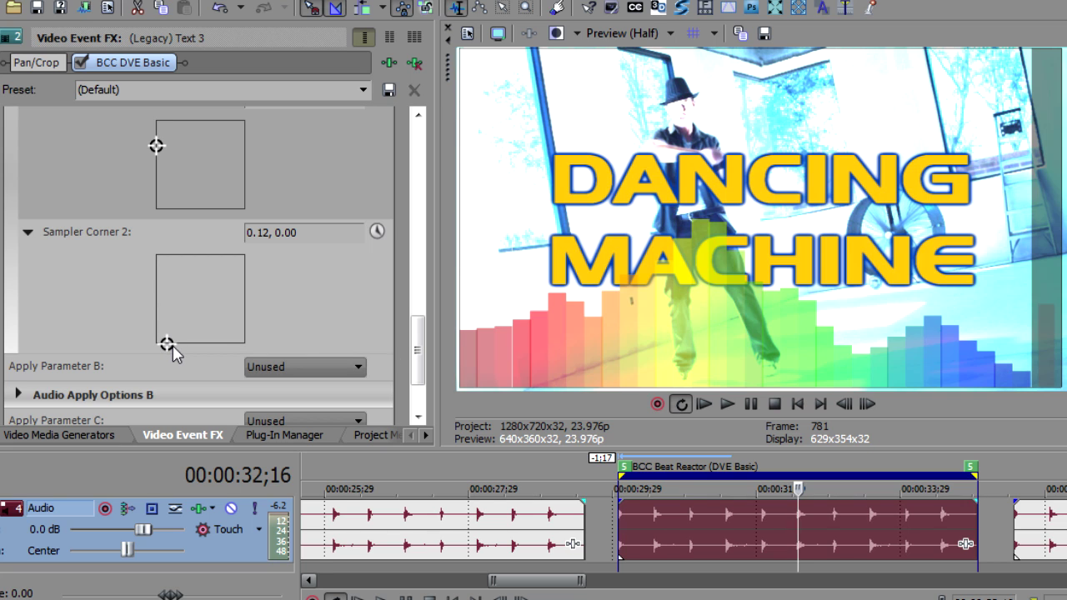
left_click_drag(167, 342, 164, 327)
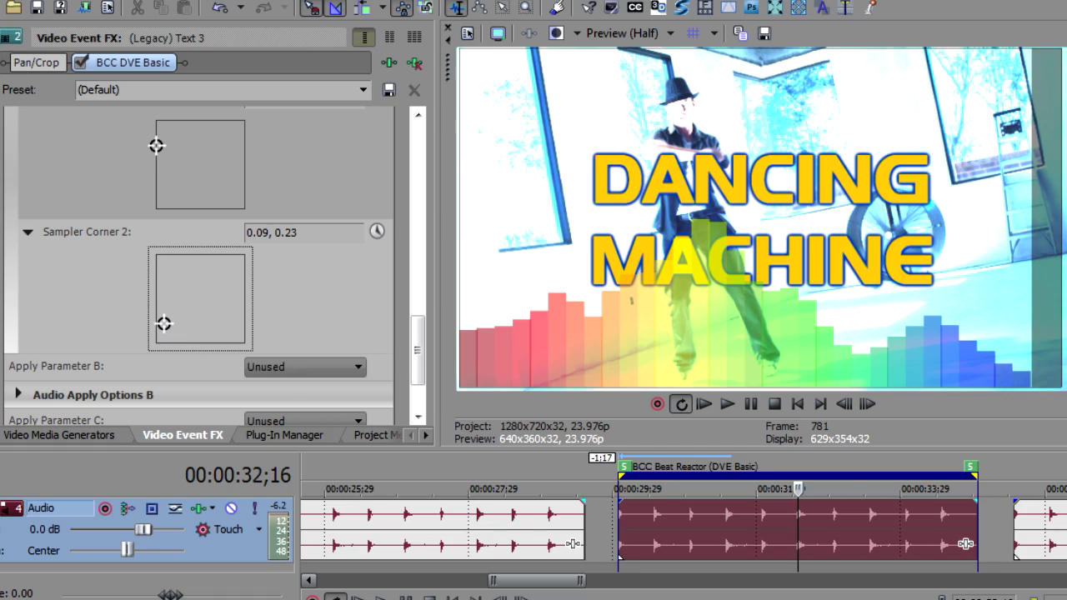
Park the playhead on and between beats, then play back the region to check the DANCING MACHINE title's horizontal scaling.
left_click(671, 518)
left_click(696, 521)
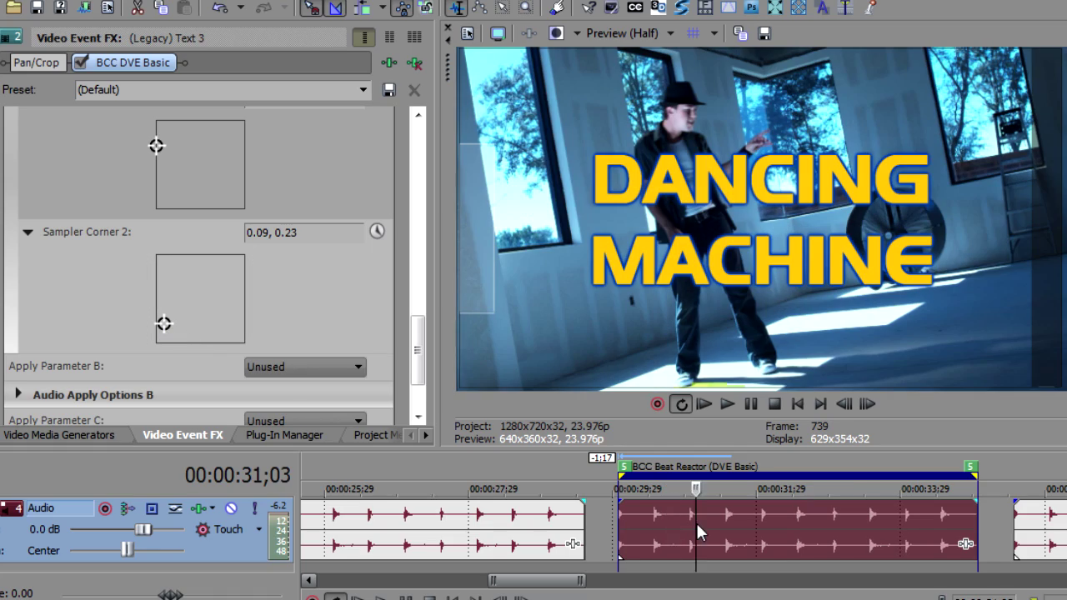
key("space")
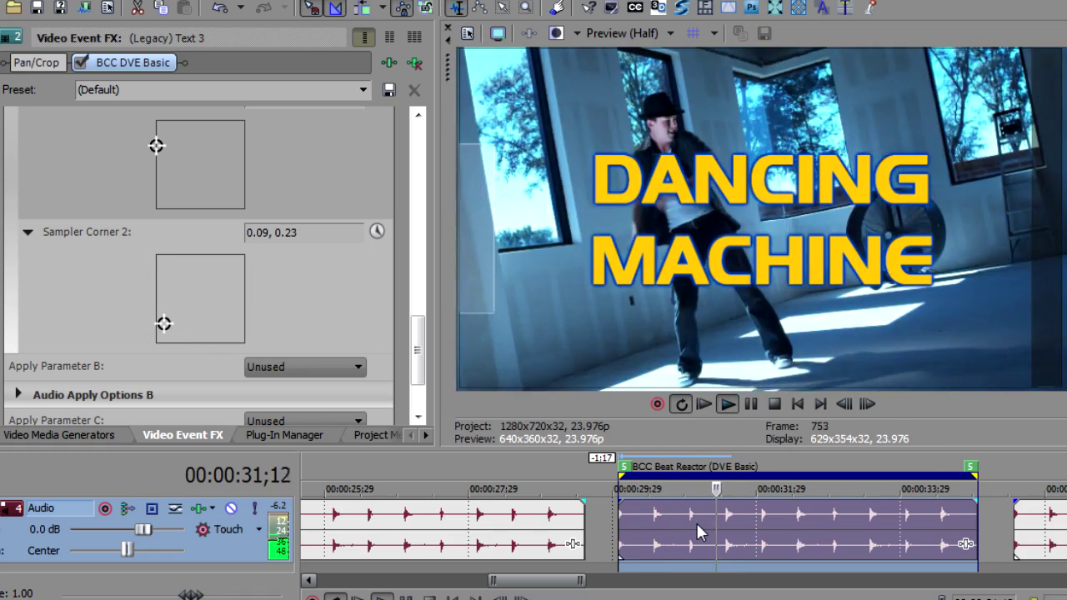
key("space")
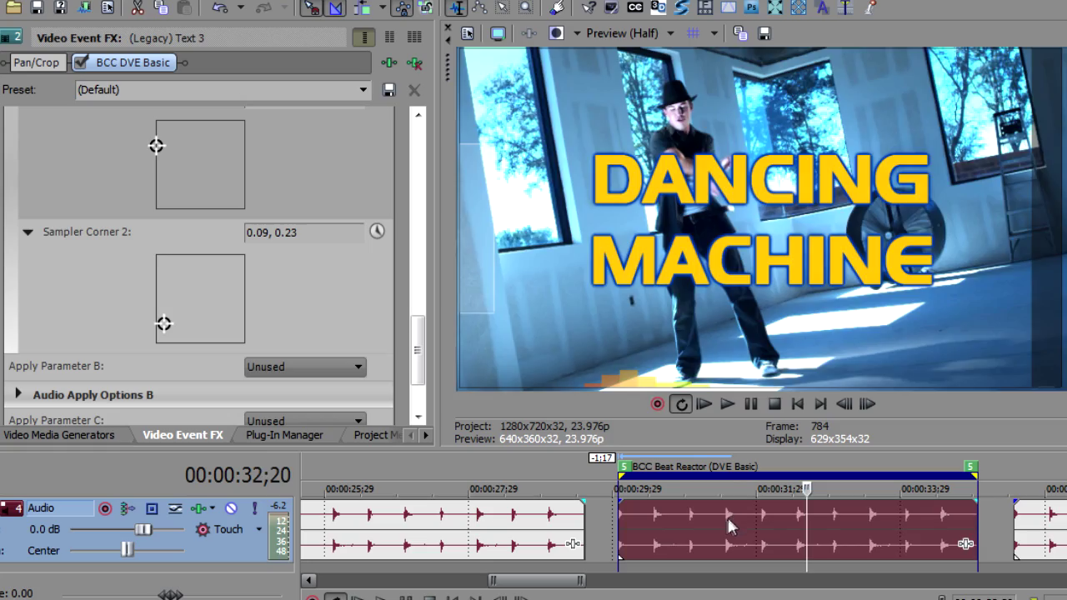
key("space")
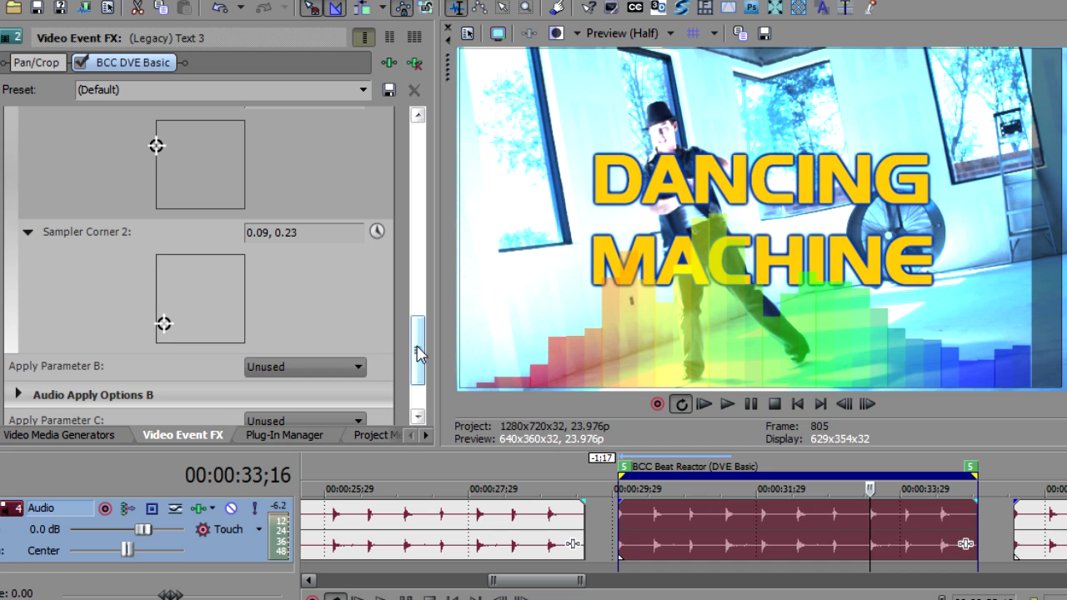
In Audio Apply Options A, set Falloff to Quadratic Hard and play back the region to check the title's movement.
left_click_drag(419, 353, 419, 299)
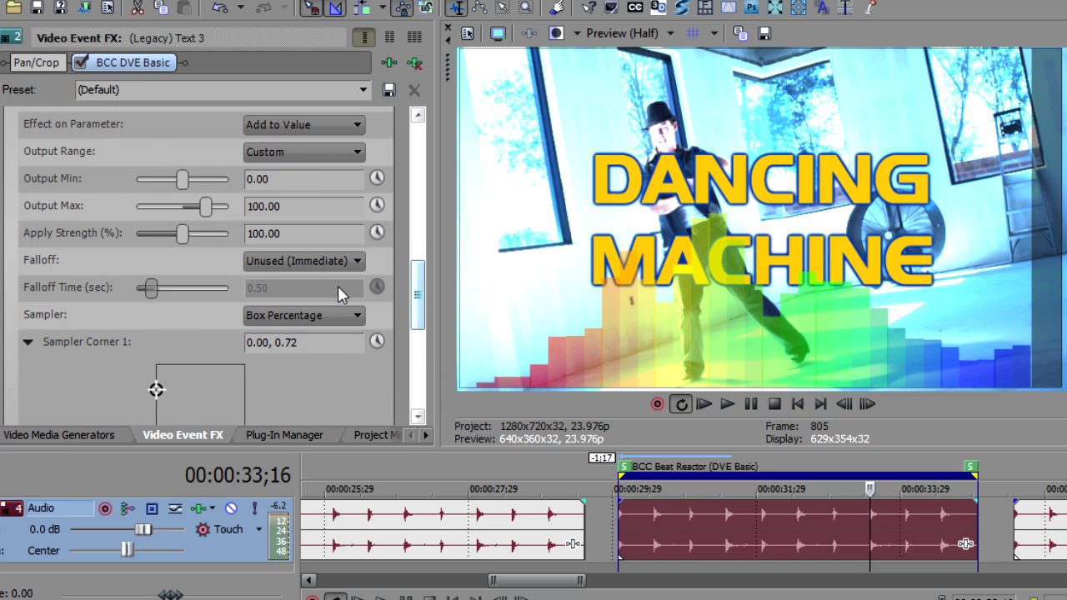
left_click(293, 260)
left_click(298, 306)
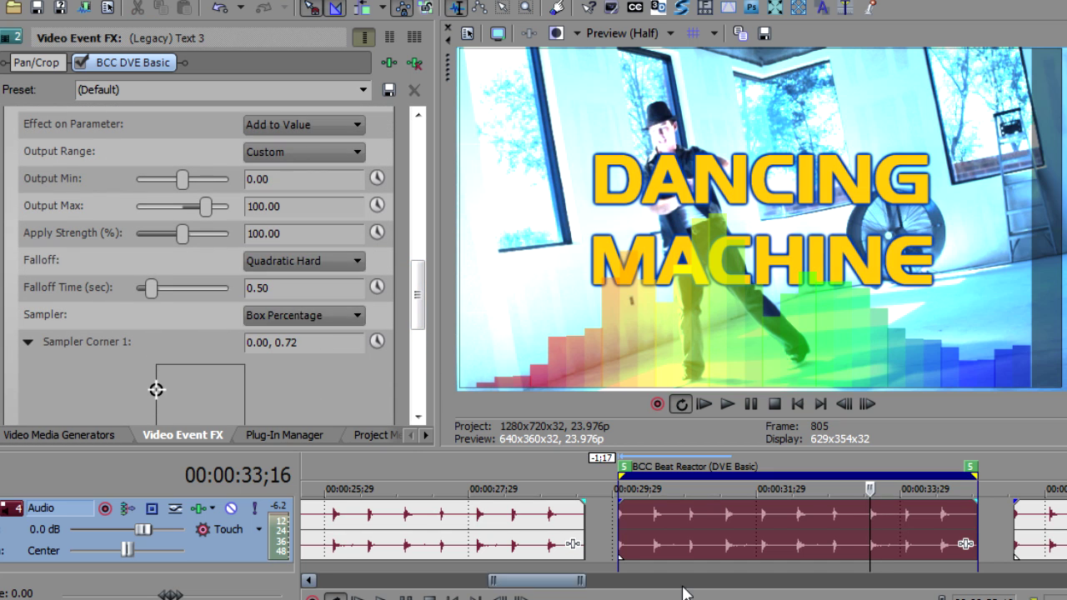
double_click(688, 517)
key("space")
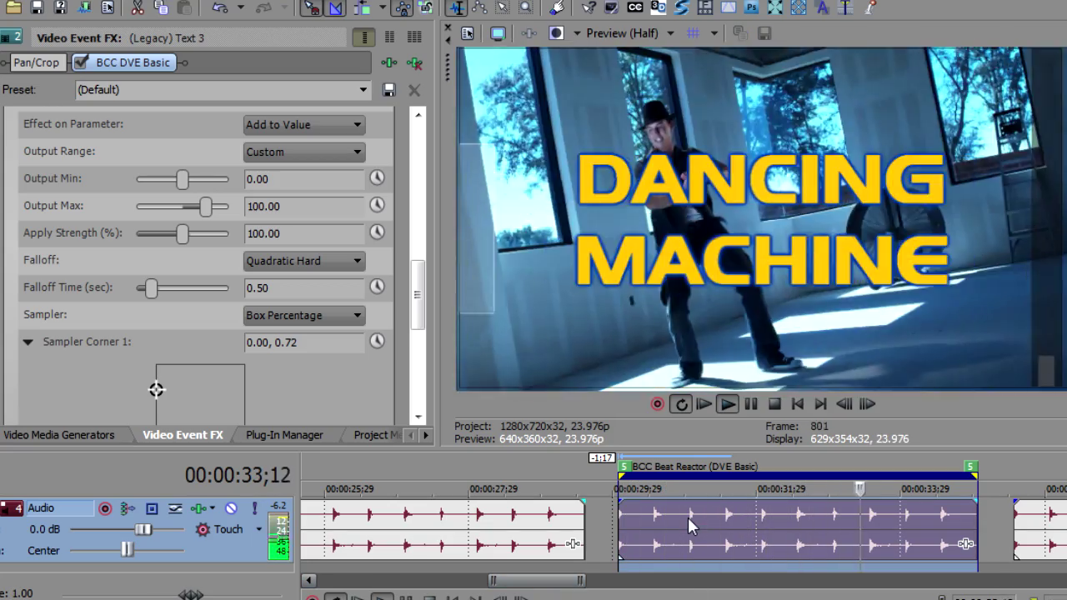
key("Return")
Try the Linear falloff in Audio Apply Options A and play back the region for comparison.
left_click(289, 265)
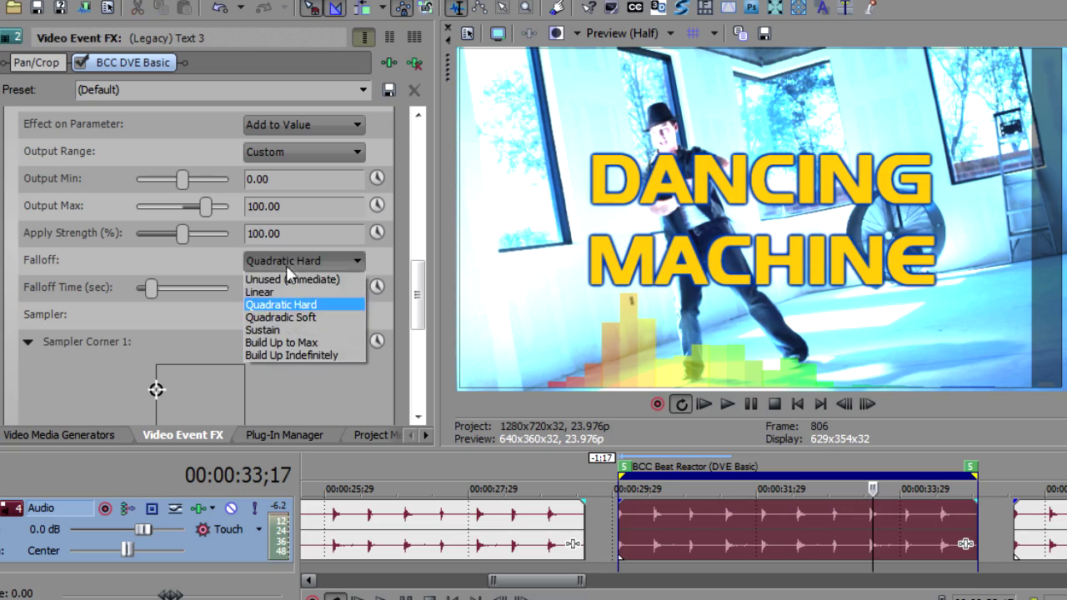
left_click(286, 290)
left_click(659, 538)
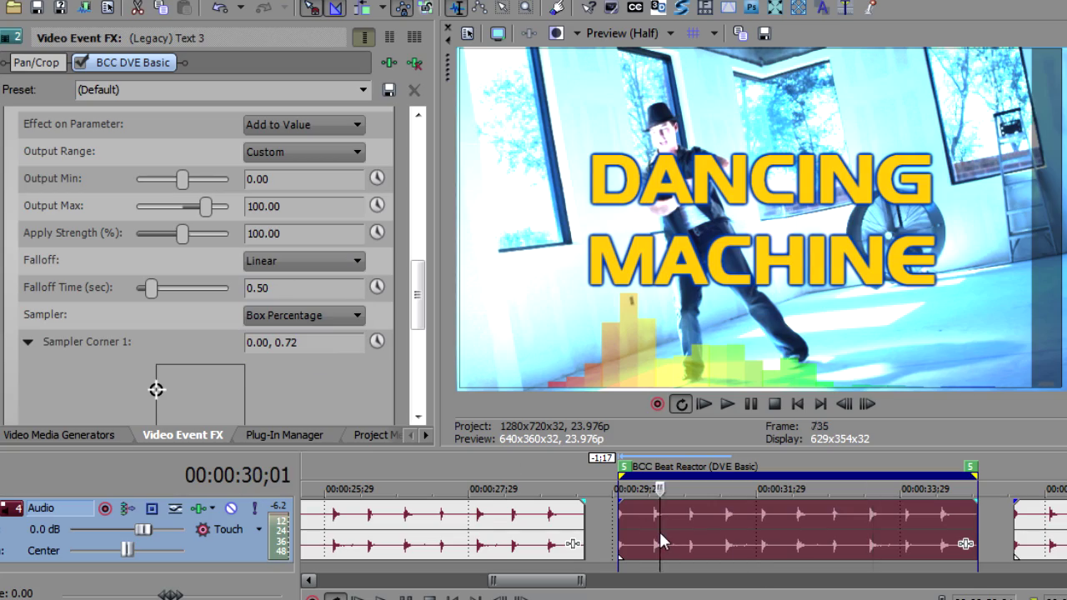
key("space")
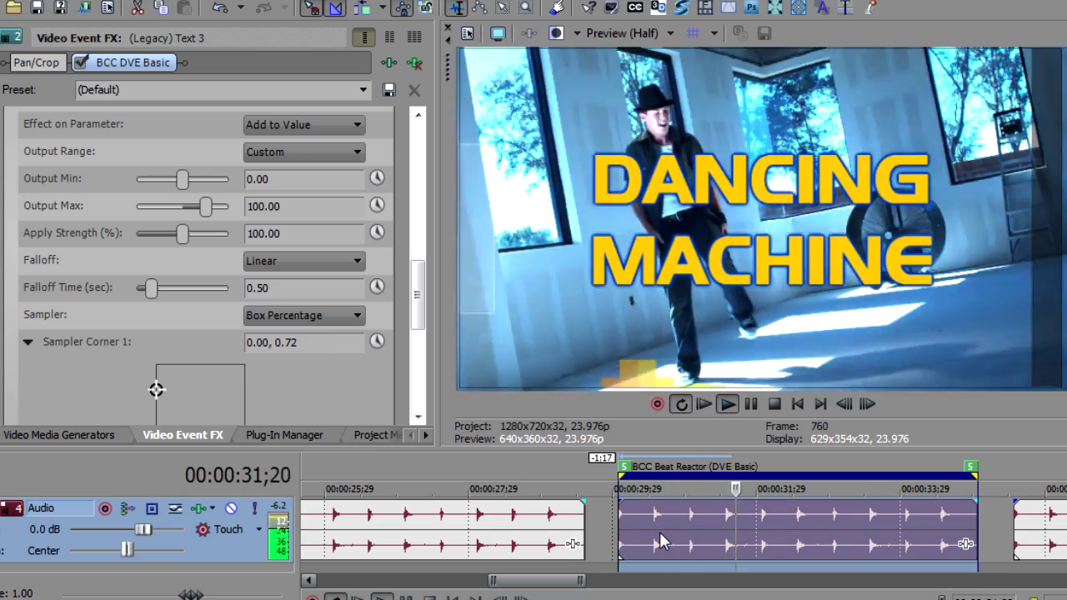
key("Return")
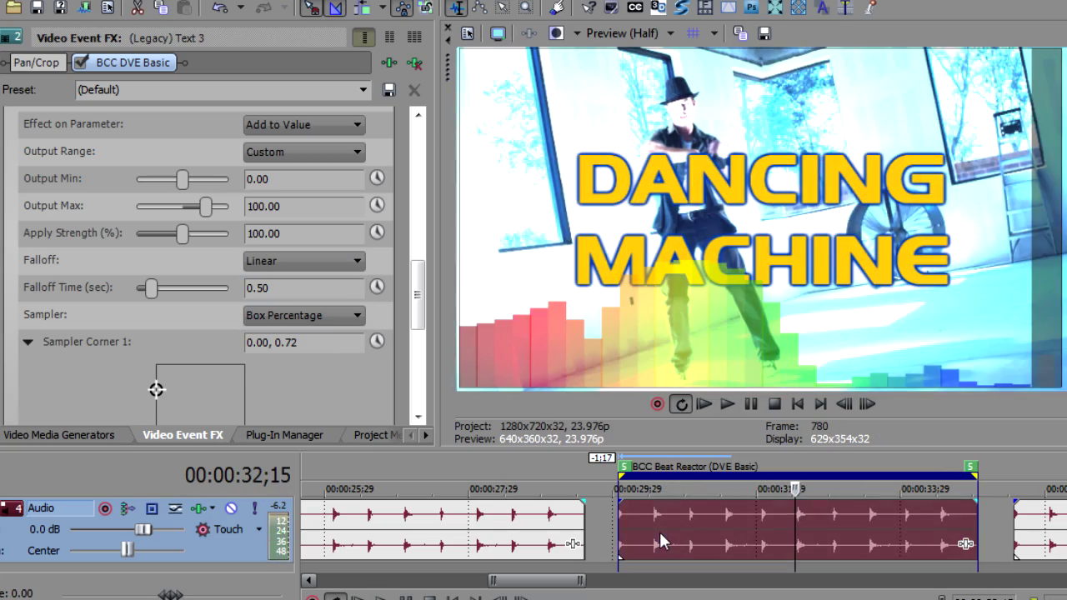
Set the Options A Falloff back to Quadratic Hard, shorten its Falloff Time to 0.25 seconds, and play back the region.
left_click(304, 263)
left_click(292, 305)
left_click(708, 533)
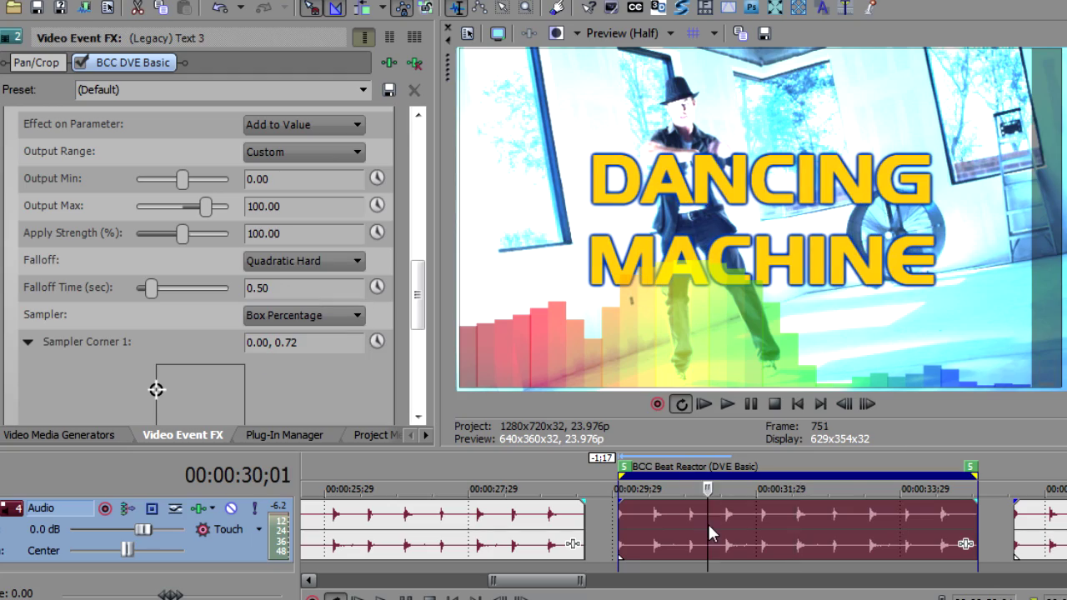
key("space")
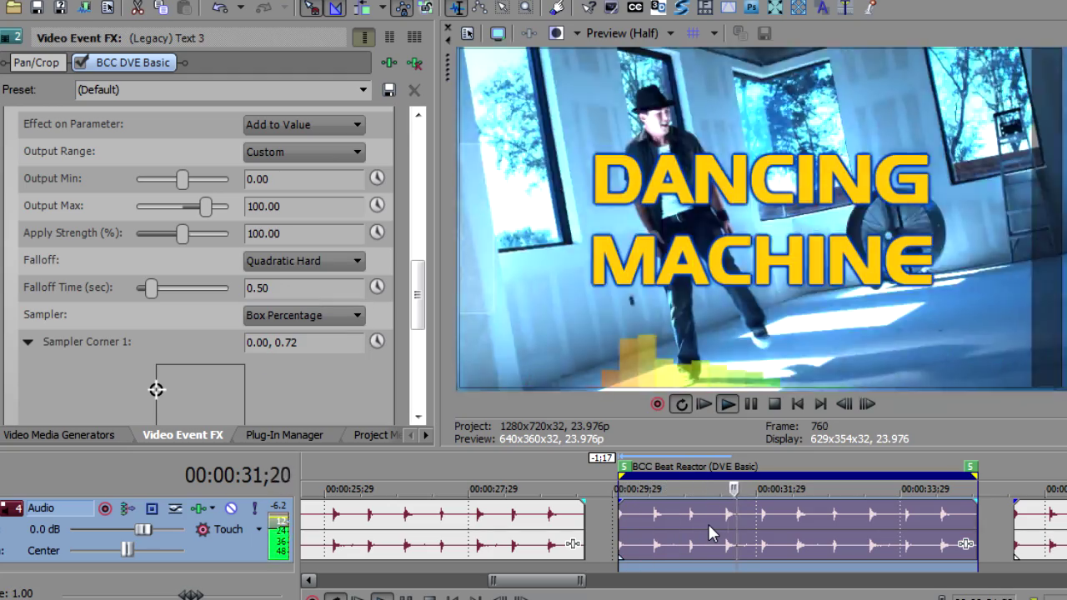
key("Return")
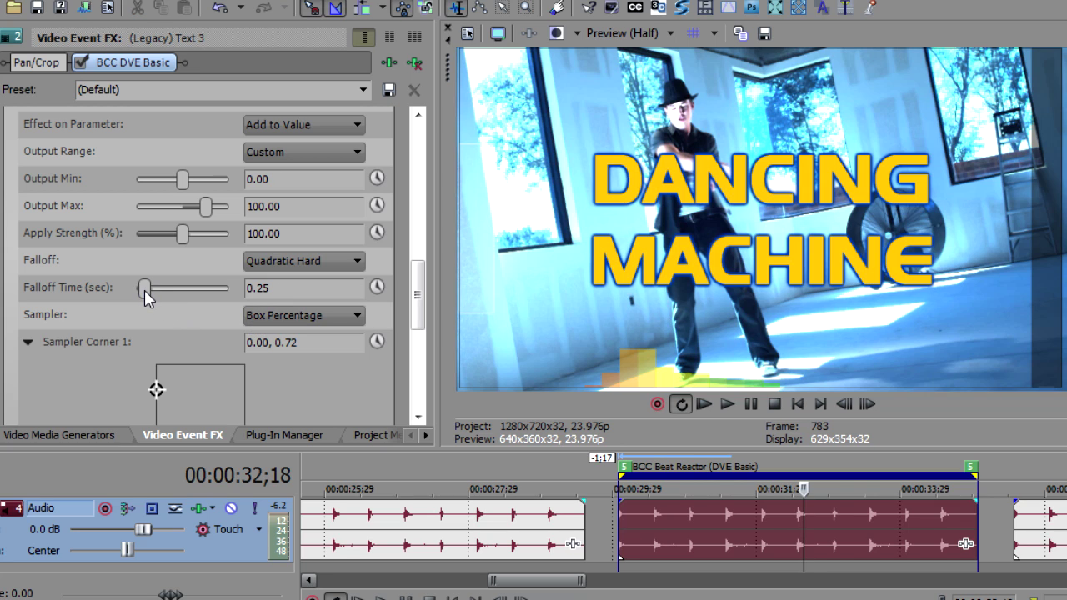
left_click(745, 517)
key("space")
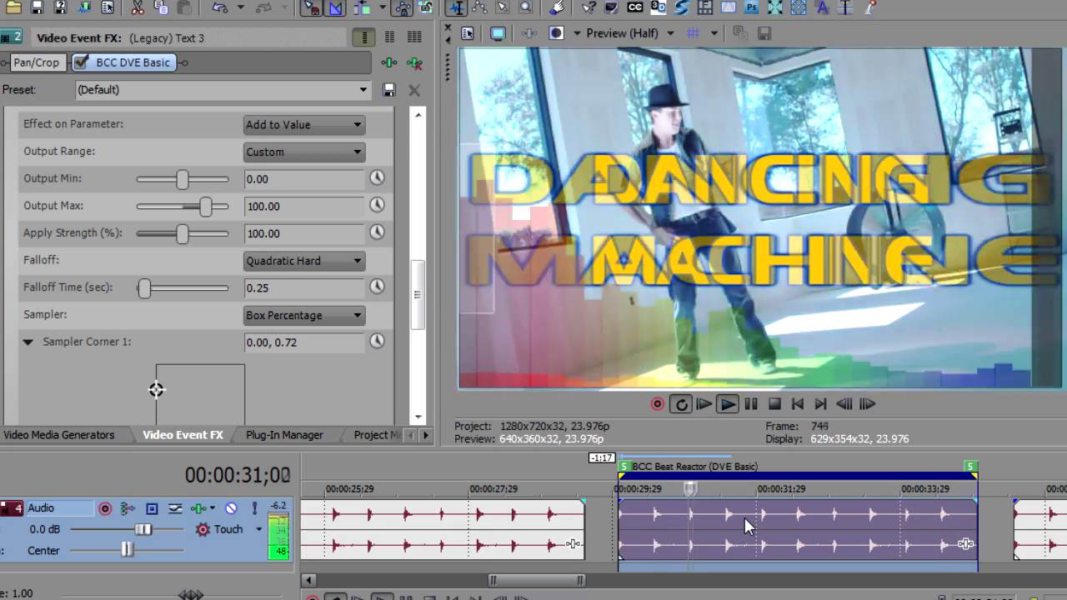
key("space")
Collapse Audio Apply Options A, expand Audio Apply Options B, and set Apply Parameter B to Scale Y.
left_click_drag(419, 315, 419, 280)
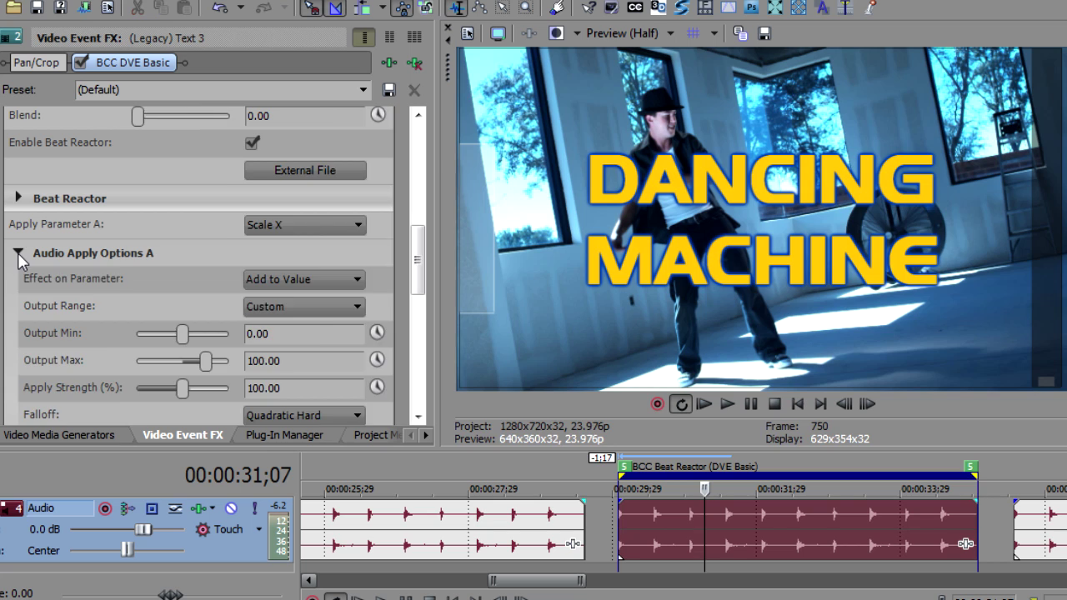
left_click(19, 253)
left_click(18, 307)
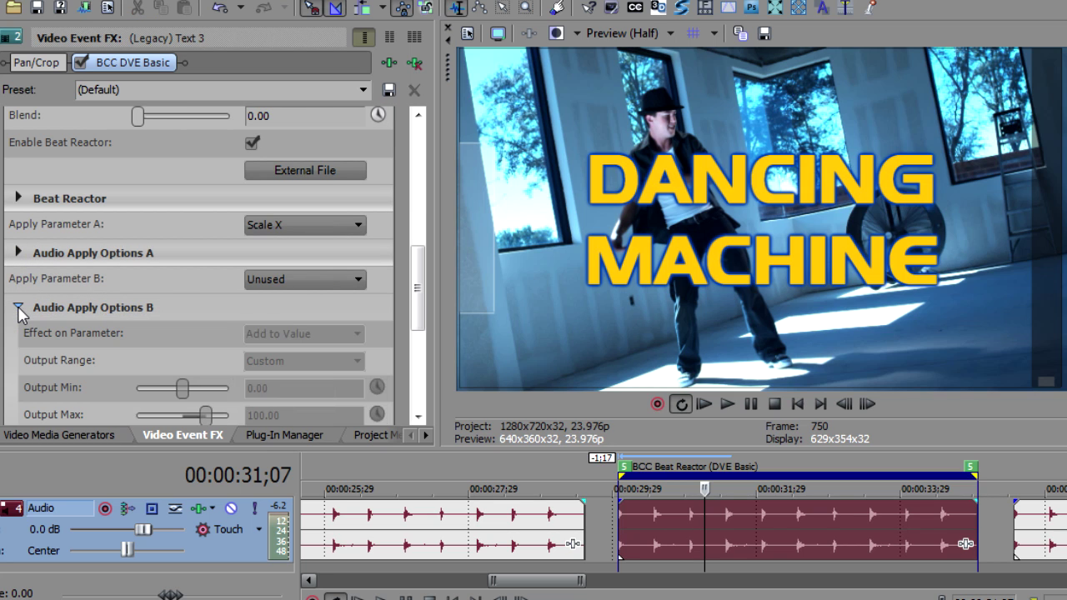
left_click(279, 280)
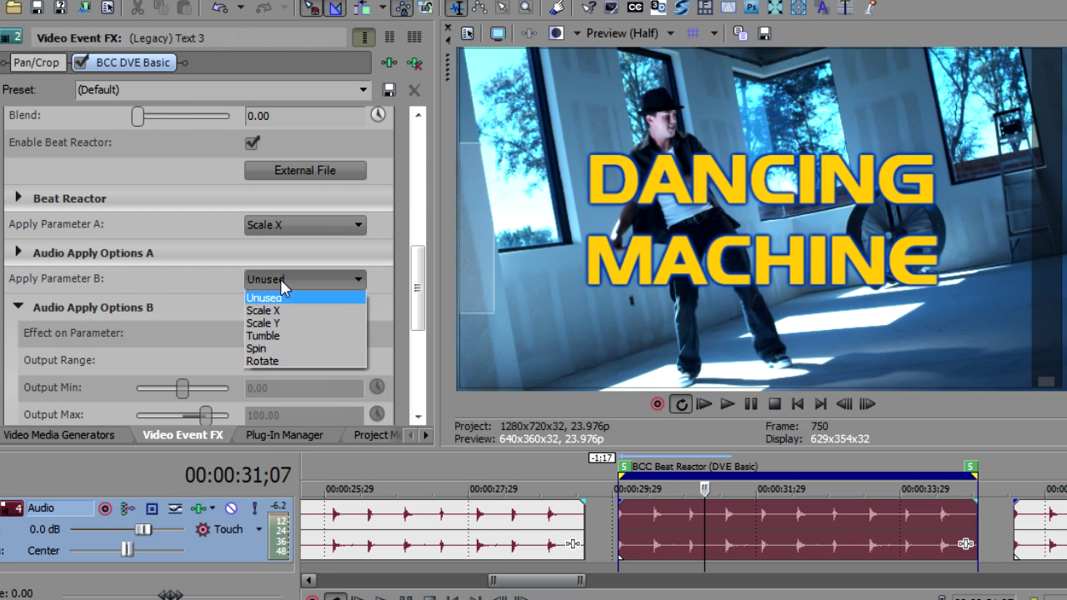
left_click(284, 323)
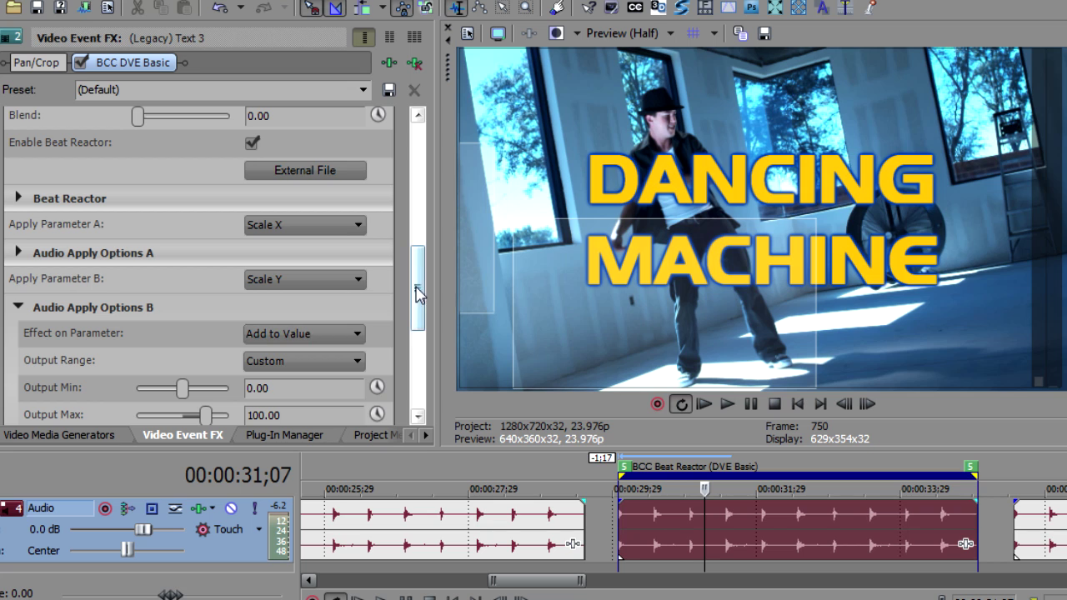
In Audio Apply Options B, expand the sampler corners and move Sampler Corner 1 to about 0.34, 0.52 and Sampler Corner 2 to about 0.60, 0.00.
scroll(419, 291, "down", 2)
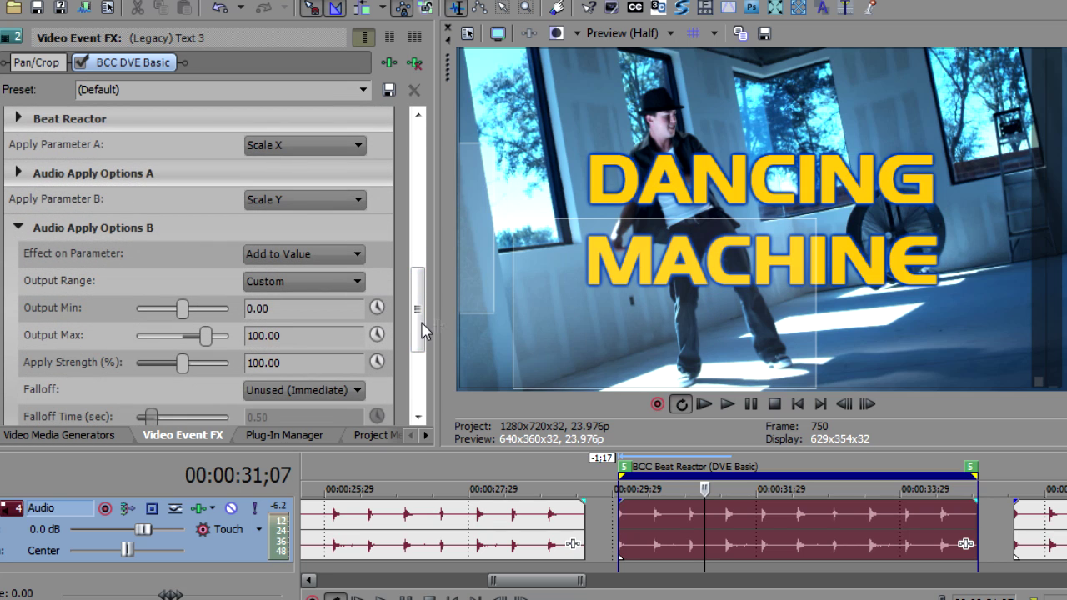
scroll(423, 317, "down", 5)
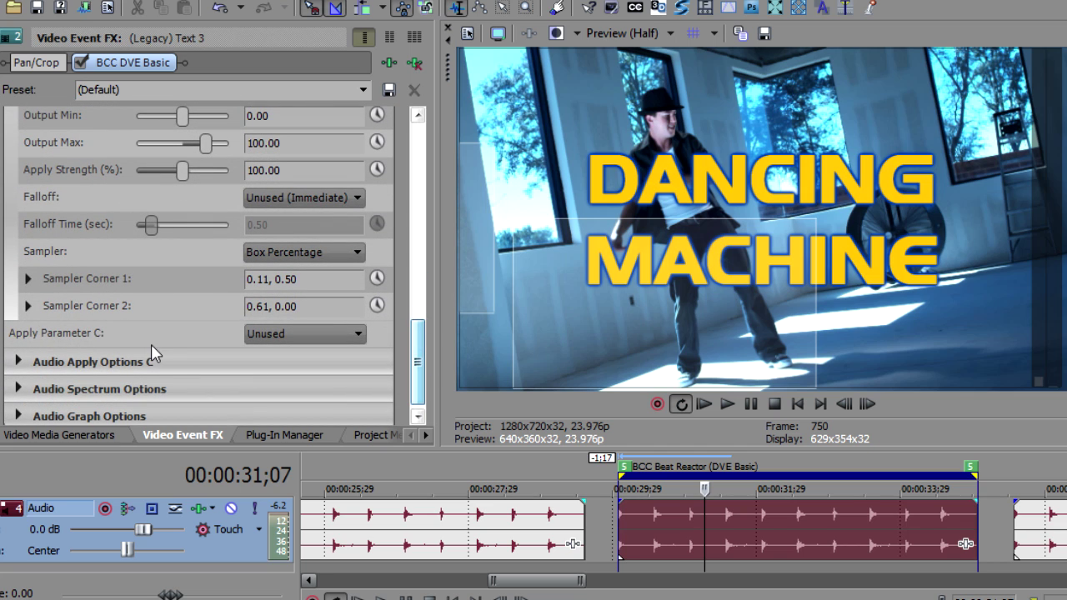
left_click(27, 278)
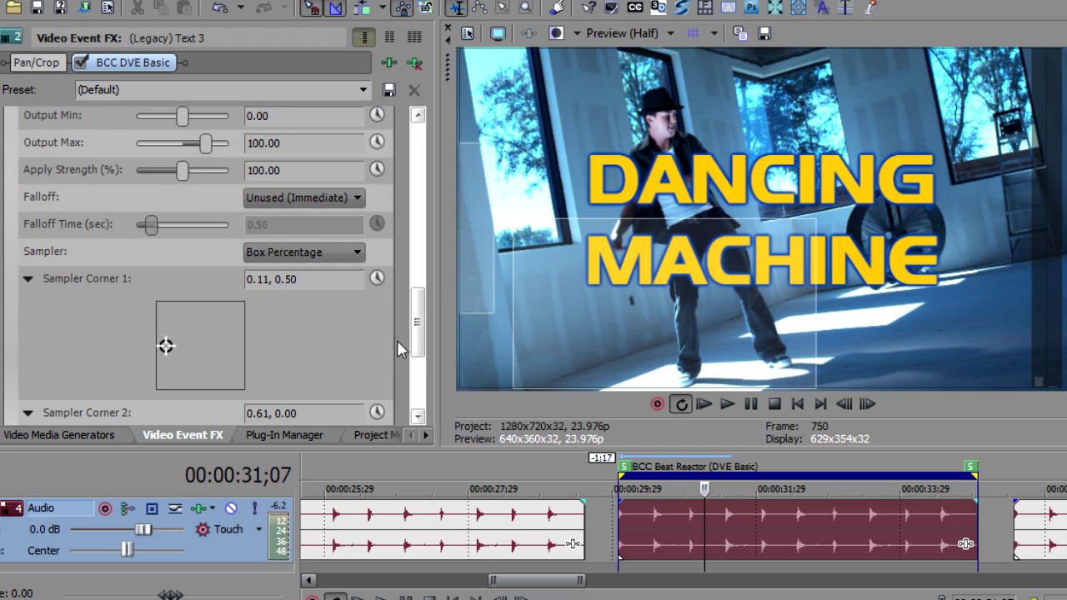
scroll(396, 341, "down", 4)
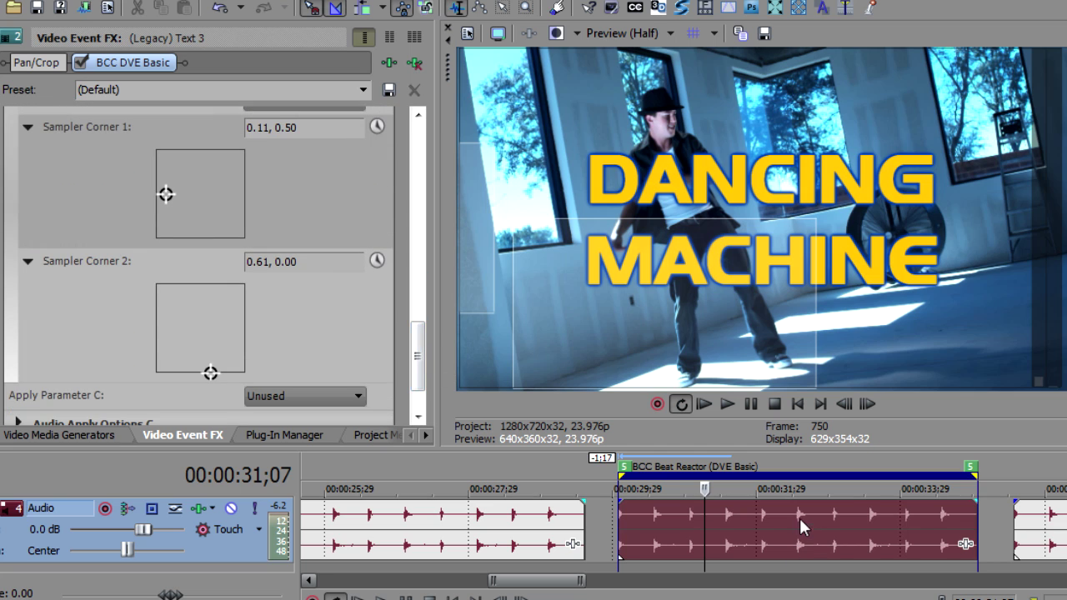
left_click(797, 513)
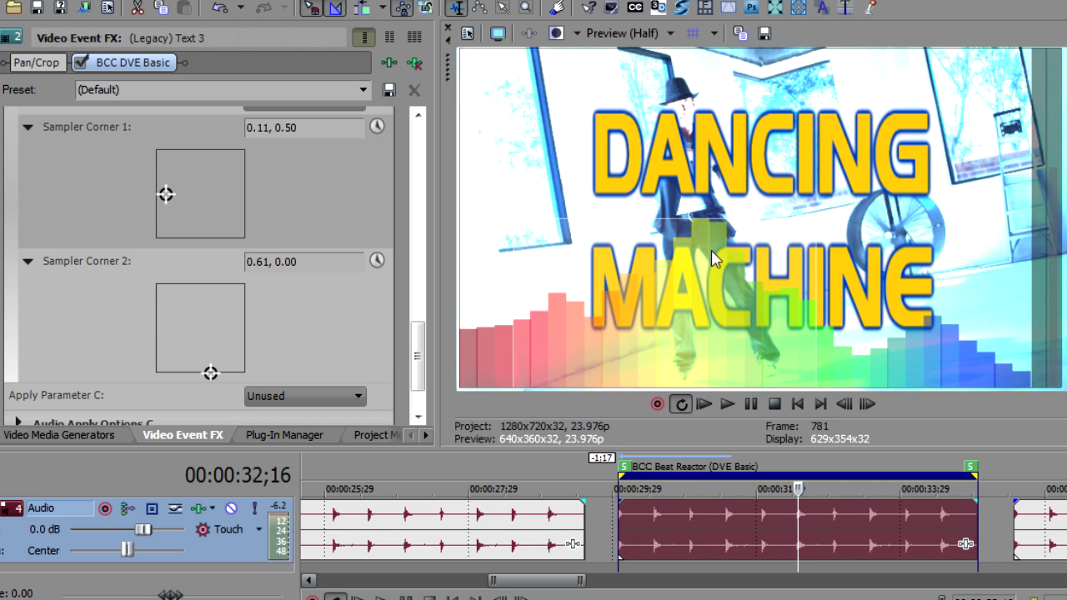
left_click_drag(168, 198, 187, 194)
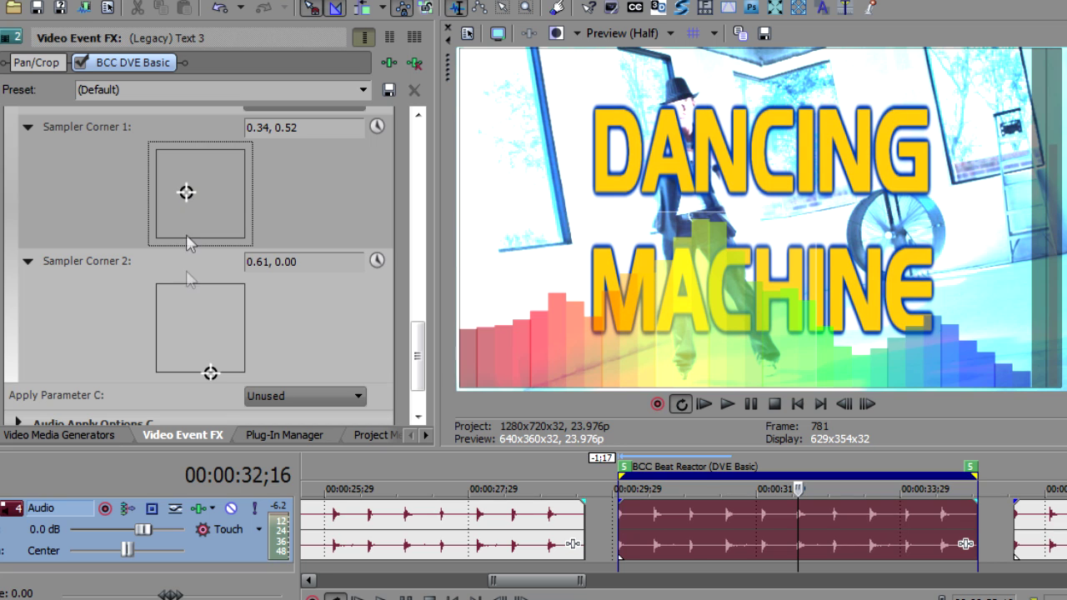
mouse_move(211, 375)
left_mouse_down()
mouse_move(213, 358)
mouse_move(210, 373)
left_mouse_up()
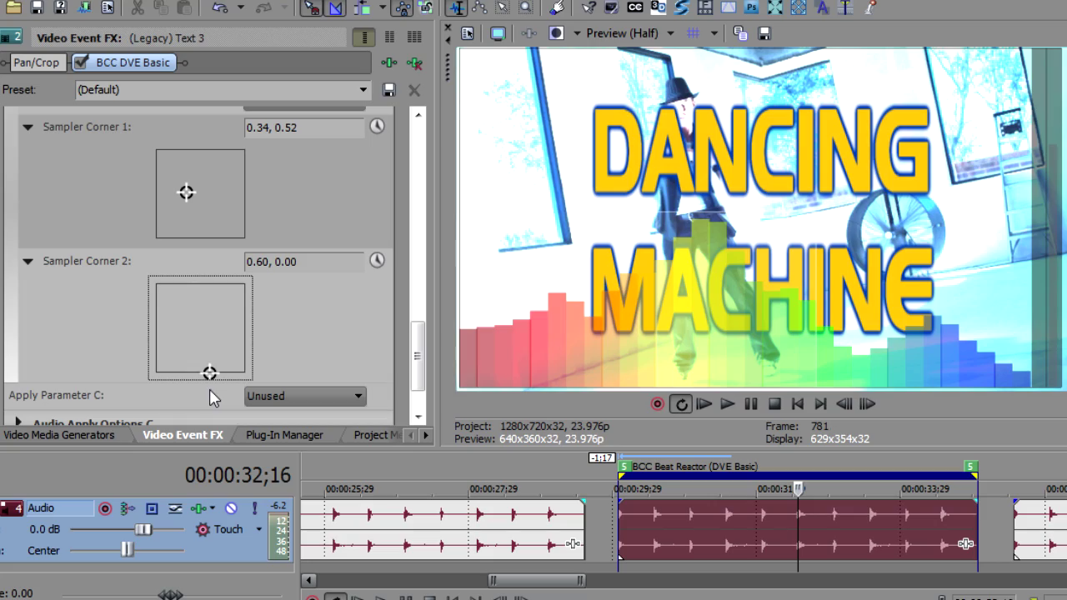
Play back the region to check how the title scales horizontally and vertically to the audio.
double_click(689, 527)
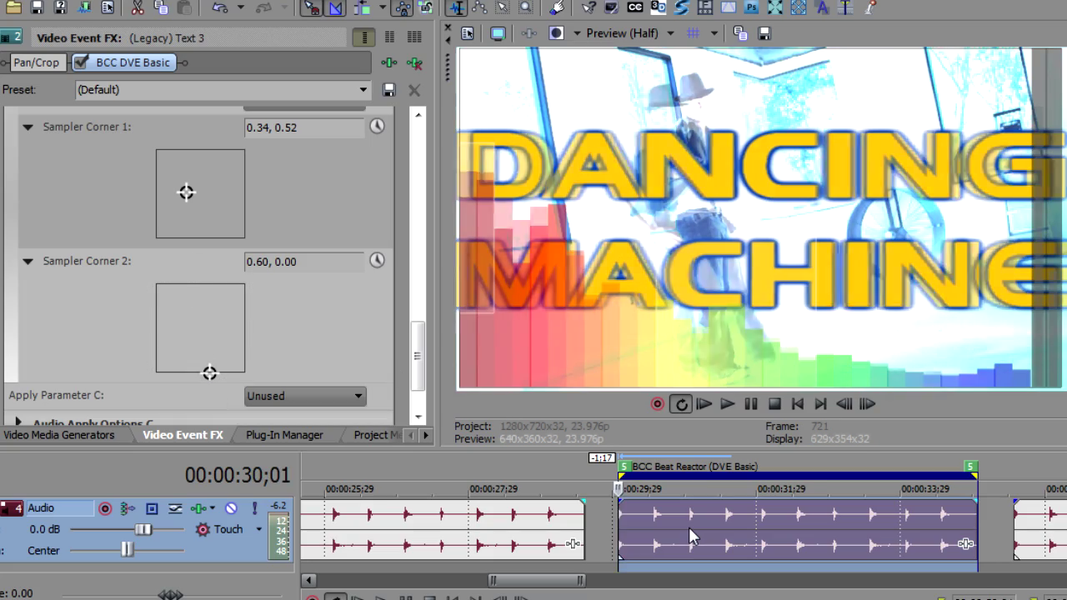
key("space")
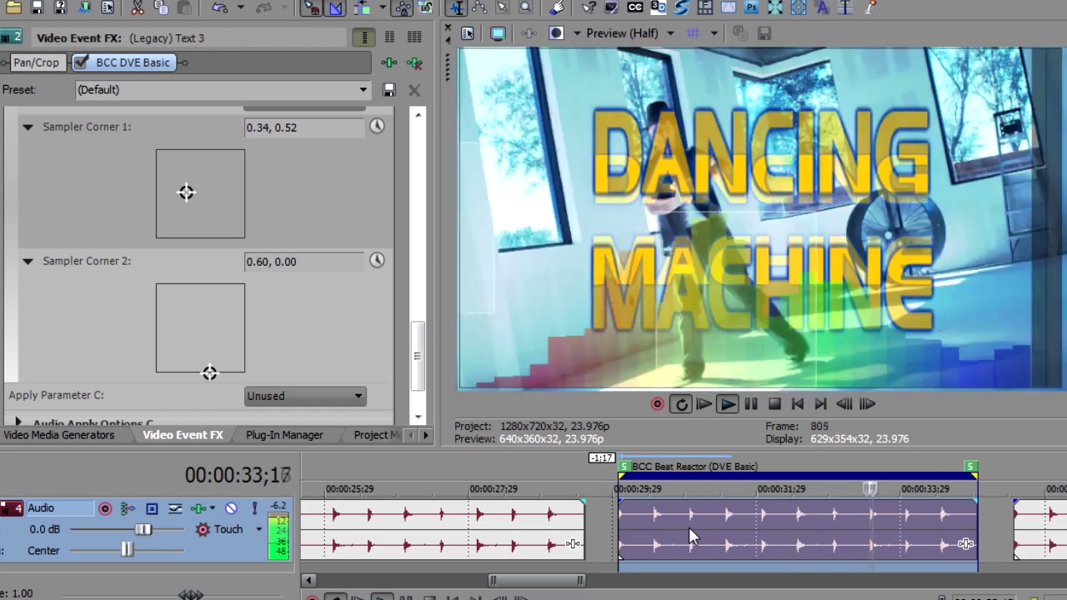
key("Return")
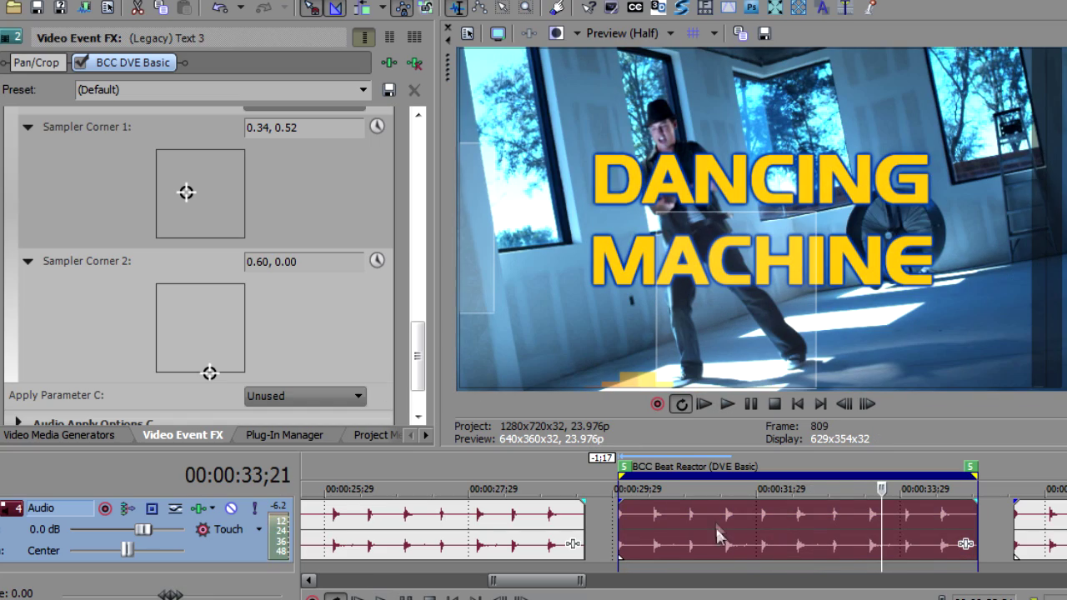
With the playhead near the low beat, move Options B Sampler Corner 2 to about 0.60, 0.25 and Sampler Corner 1 to about 0.37, 0.60.
left_click(690, 516)
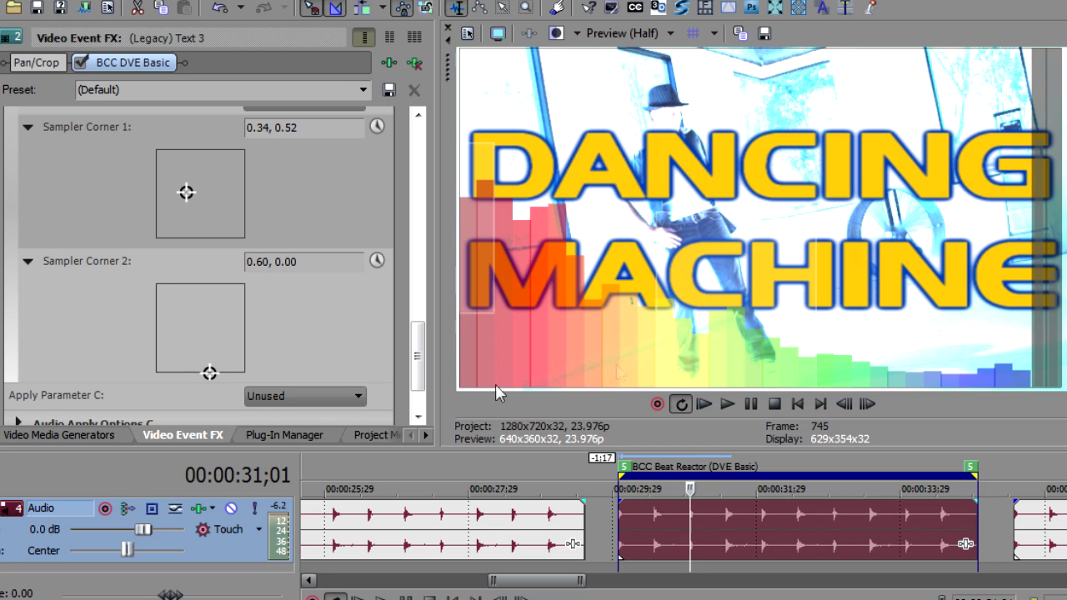
left_click_drag(209, 368, 210, 353)
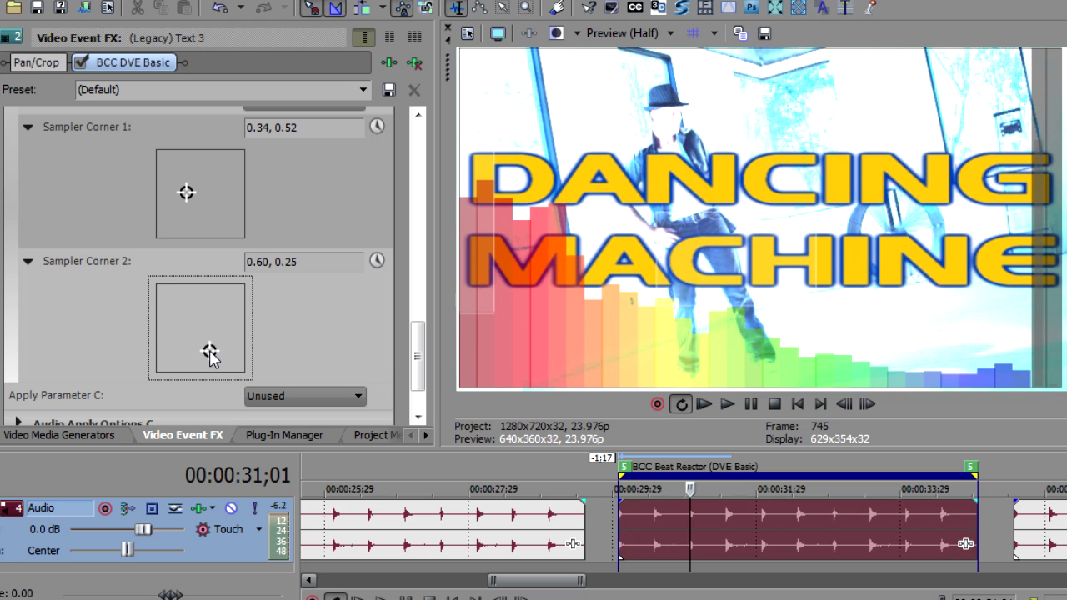
left_click(710, 534)
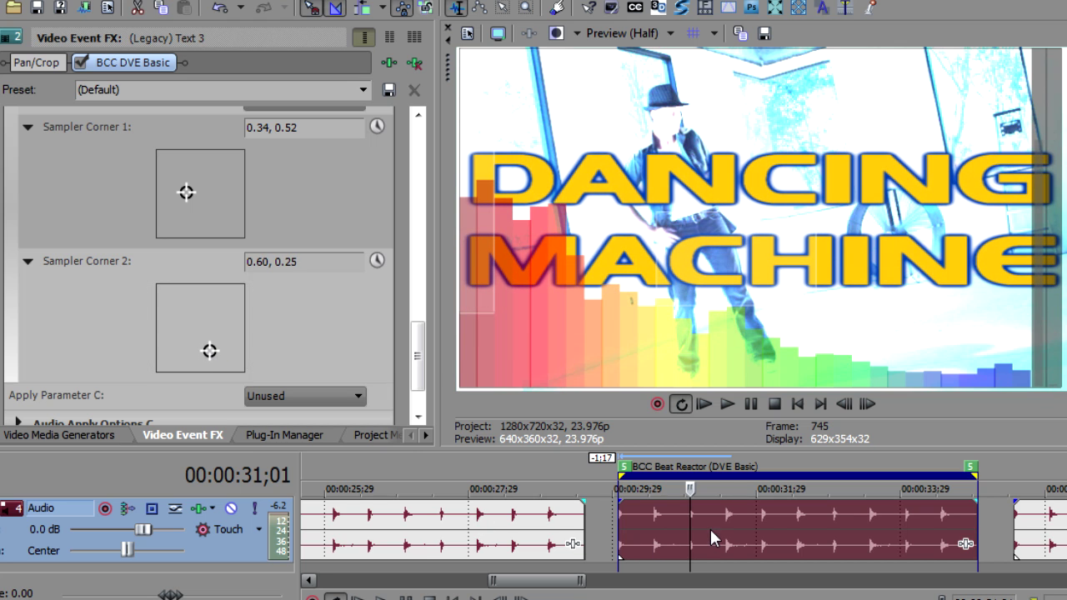
left_click_drag(186, 193, 190, 190)
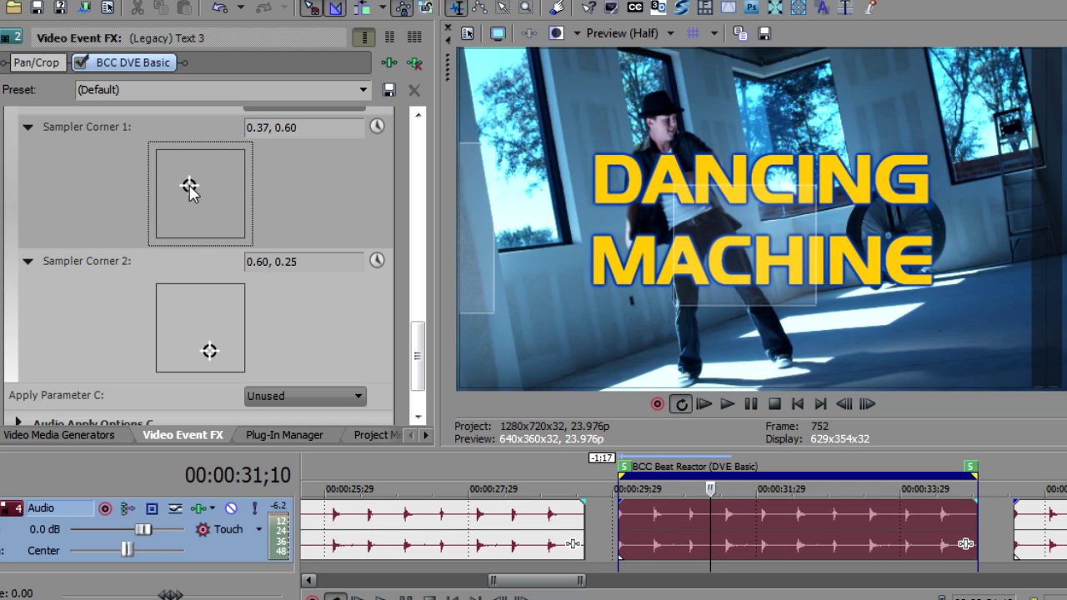
Play back the region to check the title's response with the raised Options B sampler box.
left_click(690, 549)
key("space")
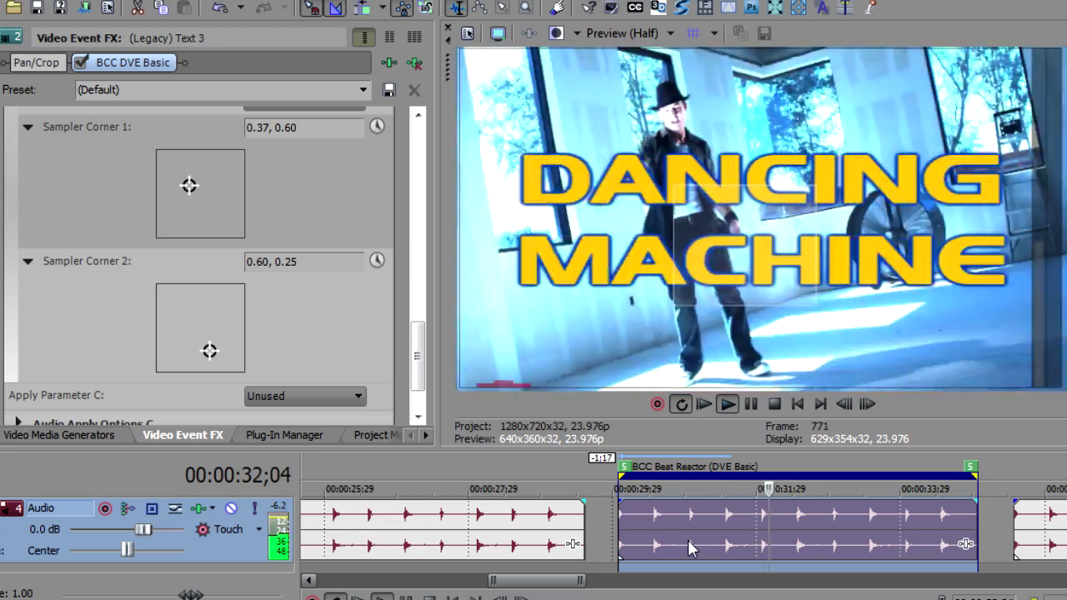
key("Return")
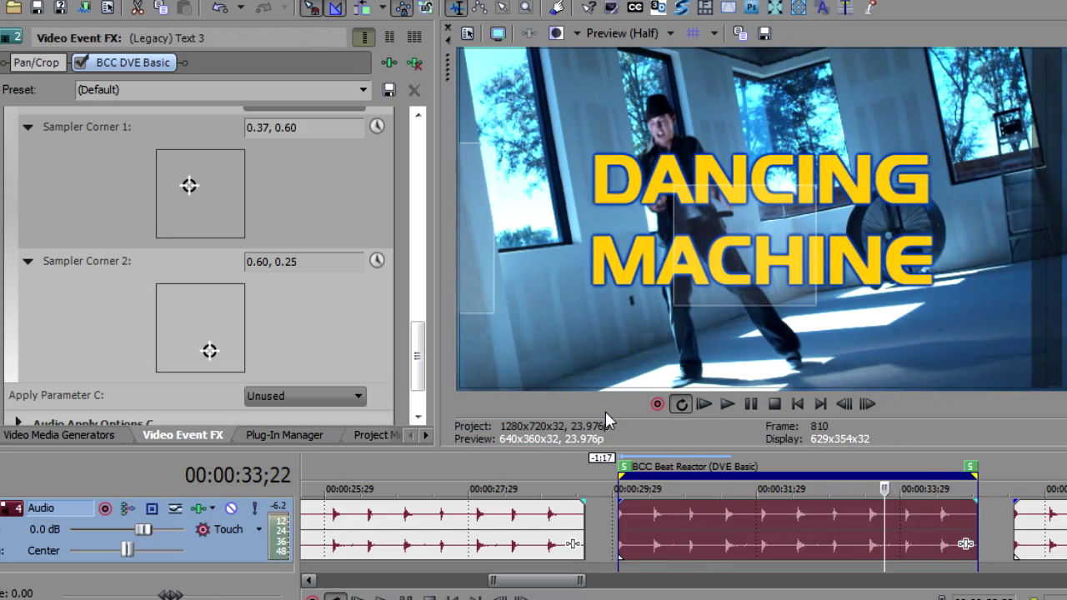
Set the Audio Apply Options B Output Max to 200.00 and play back the region to check the vertical scaling.
left_click_drag(417, 354, 408, 288)
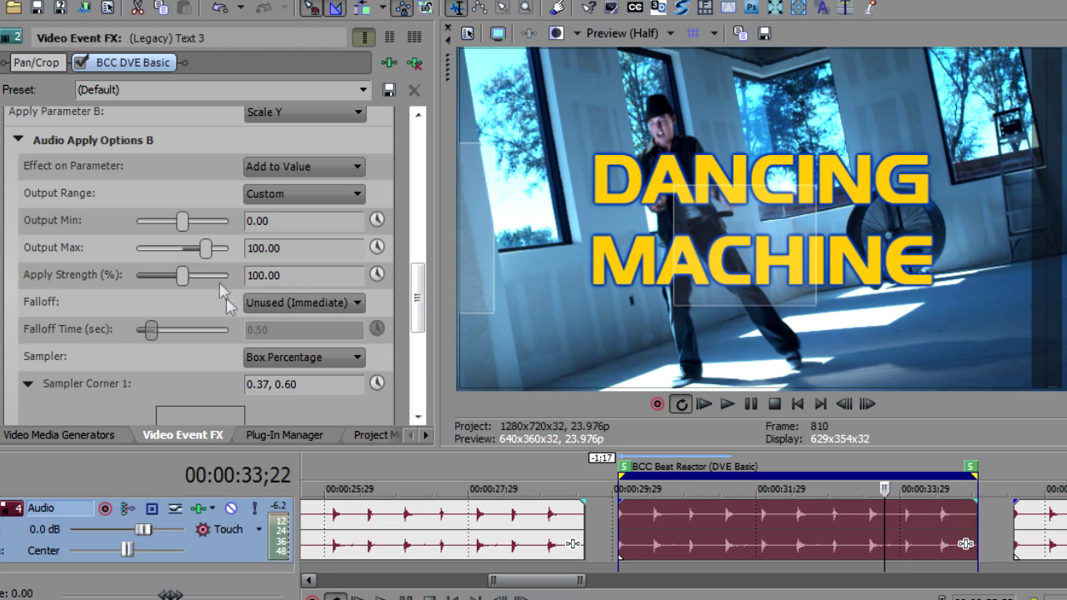
left_click_drag(206, 248, 235, 253)
left_click(736, 533)
key("space")
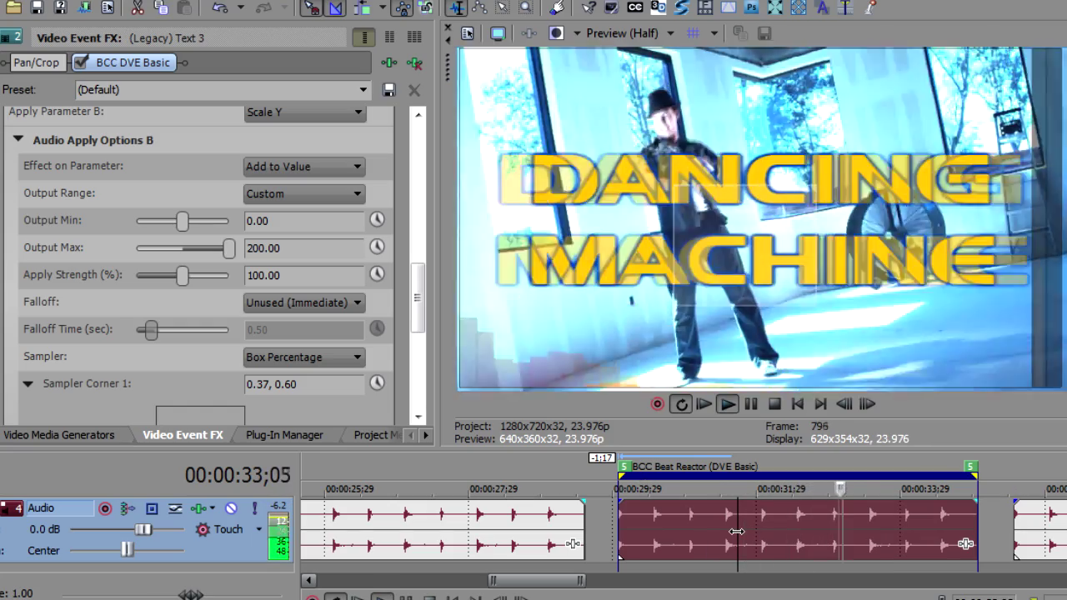
key("Return")
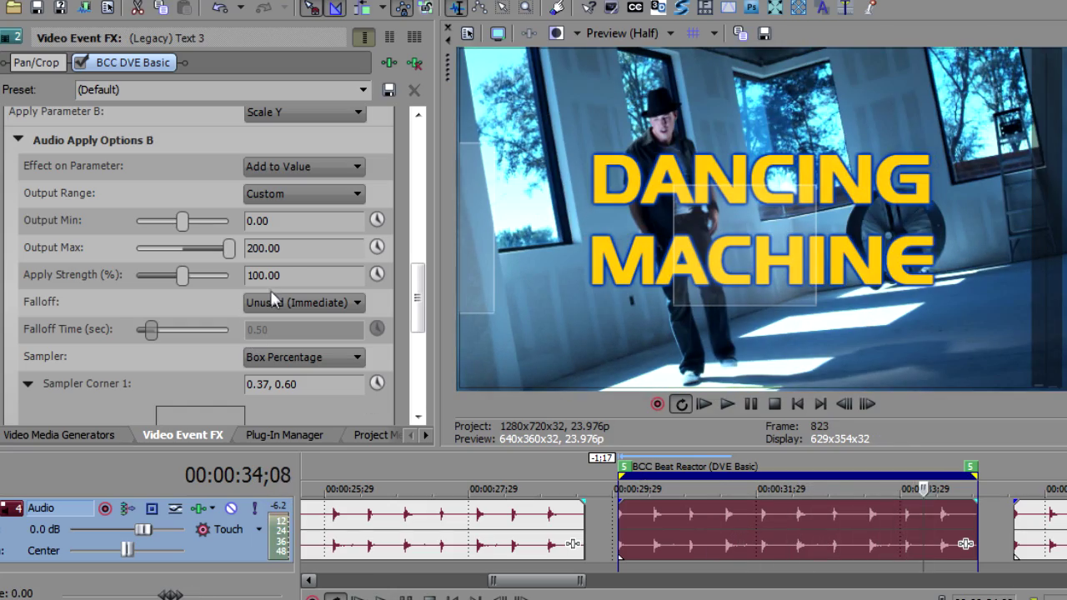
Set the Options B Falloff to Quadratic Hard with a Falloff Time of 0.28 seconds, and play back the region.
left_click(273, 303)
left_click(281, 346)
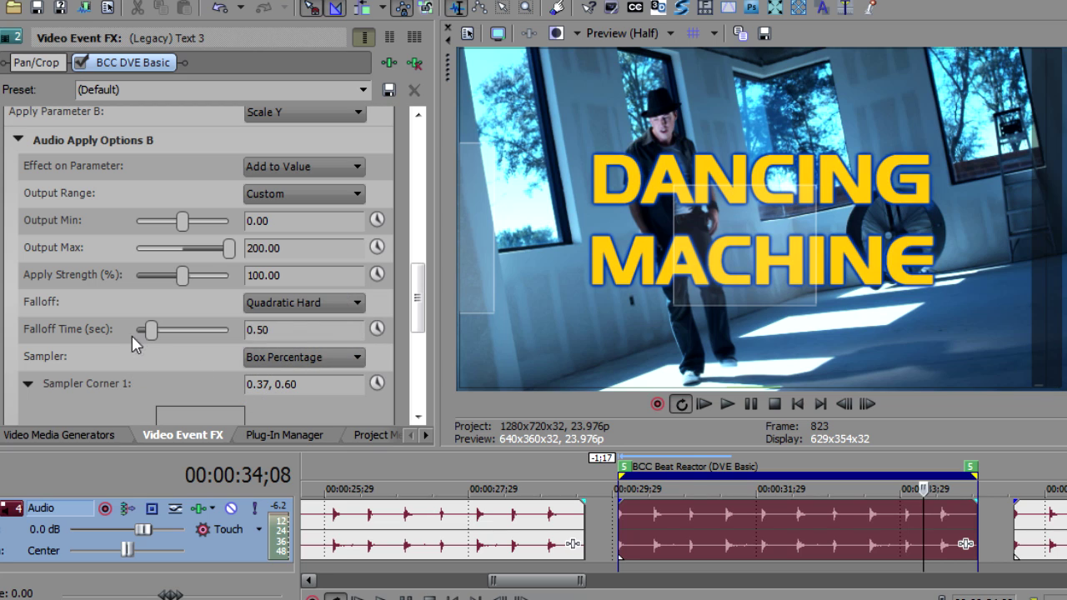
left_click_drag(147, 332, 144, 330)
double_click(696, 516)
key("space")
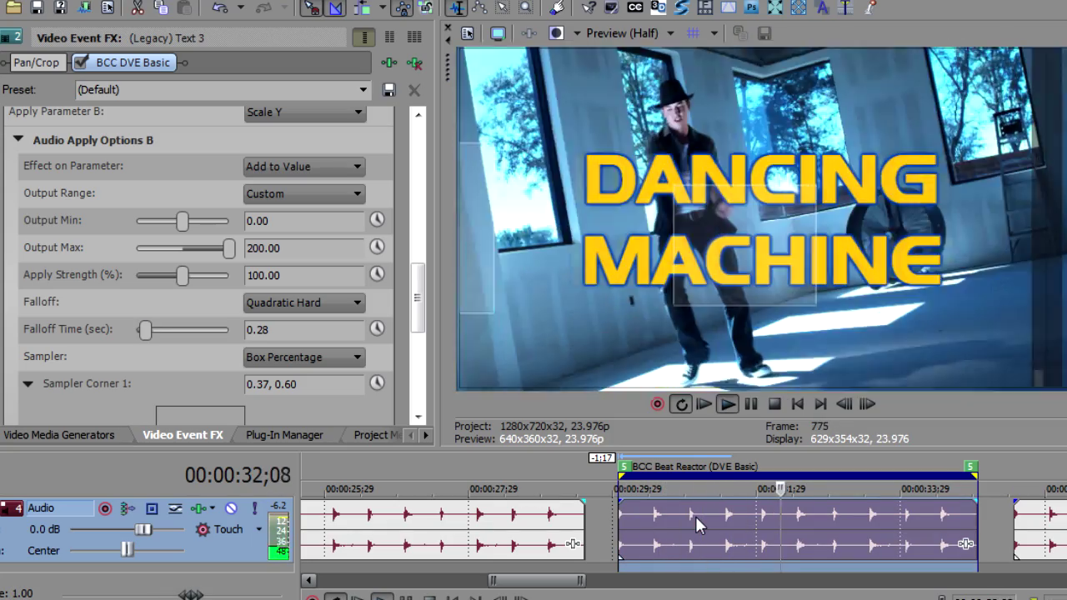
key("Return")
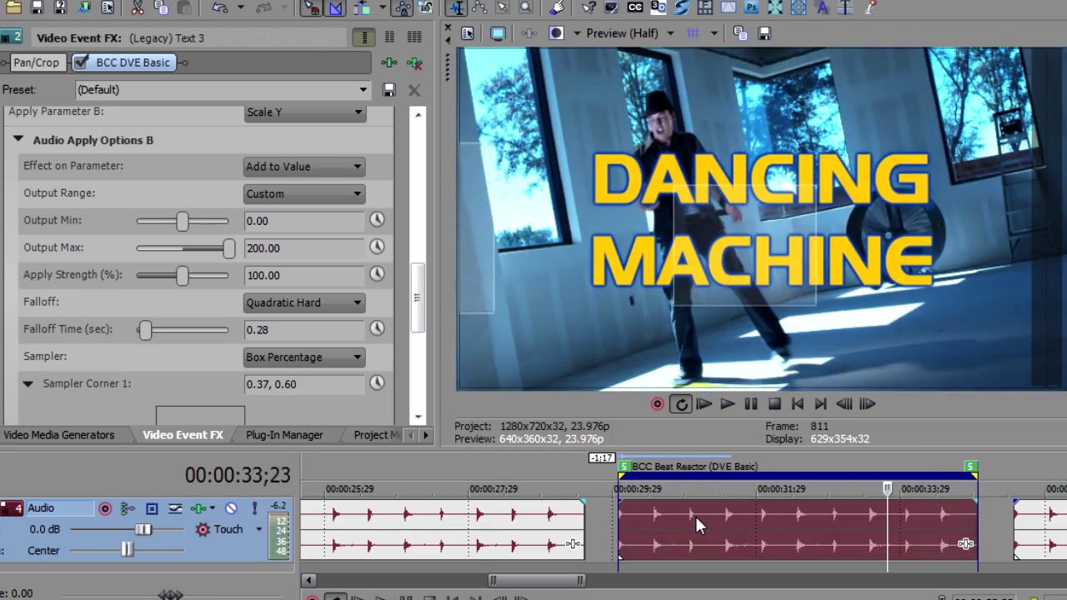
Place the playhead on the beat at 00:00:32;16 and raise the Options B Apply Strength to about 145.26%.
left_click(797, 515)
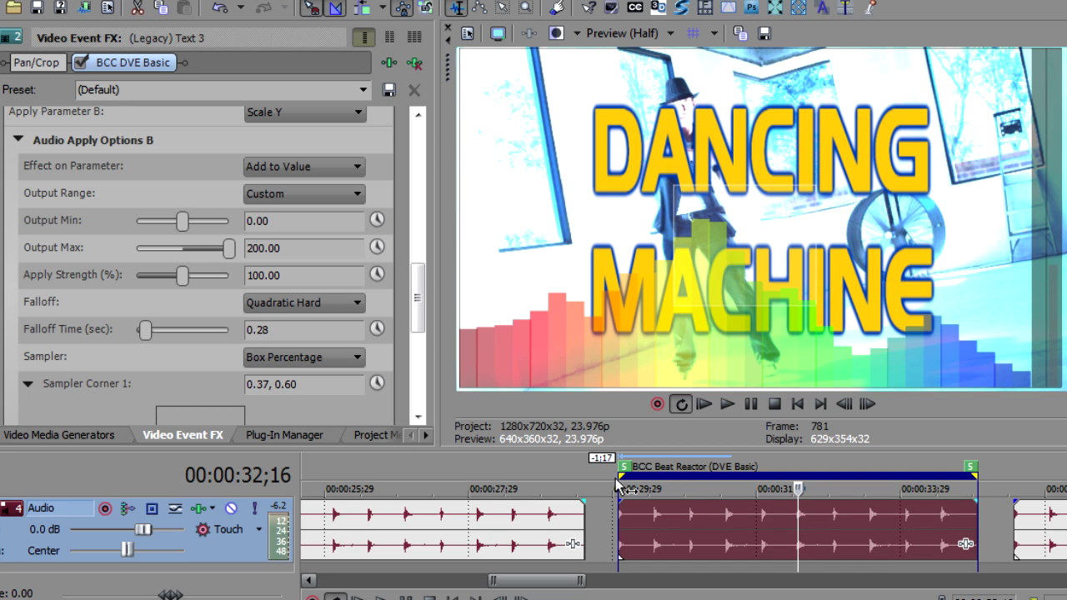
left_click_drag(182, 276, 206, 276)
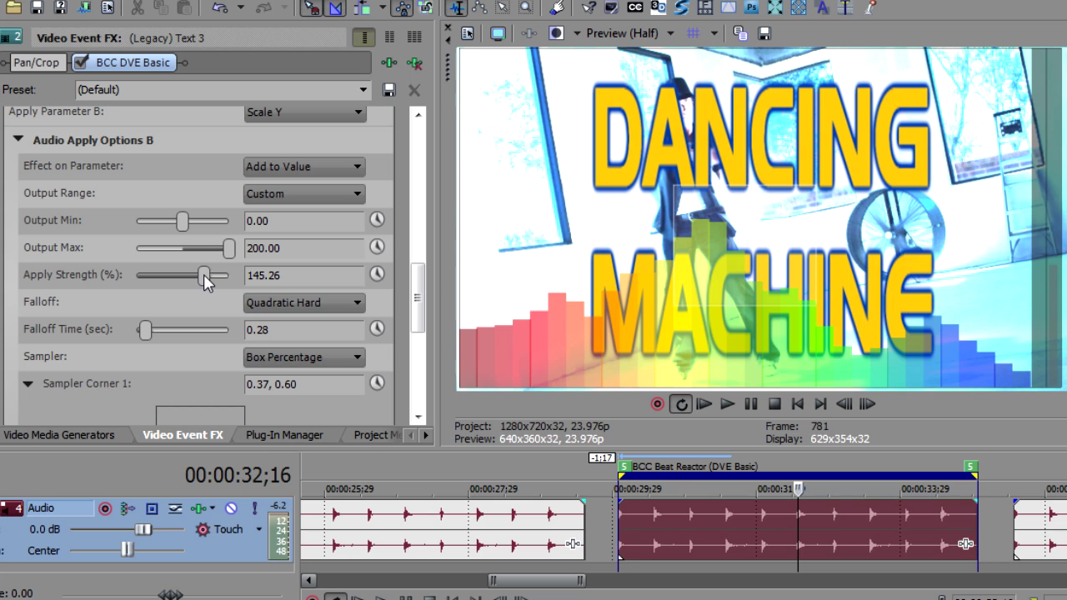
left_click_drag(416, 299, 417, 309)
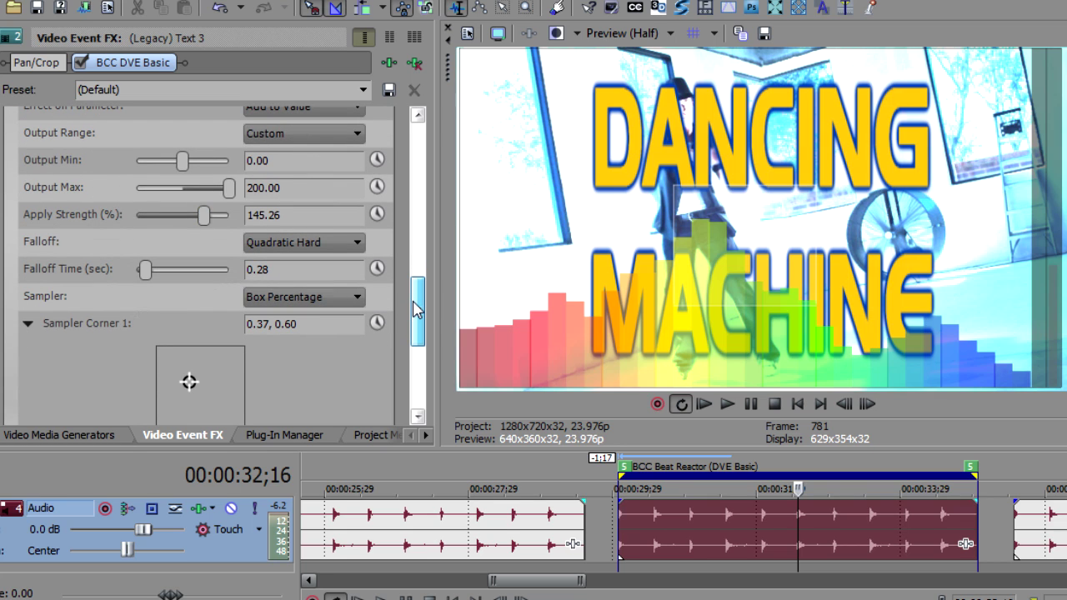
Expand the Beat Reactor settings and set Show Graph to No.
left_click_drag(417, 309, 417, 260)
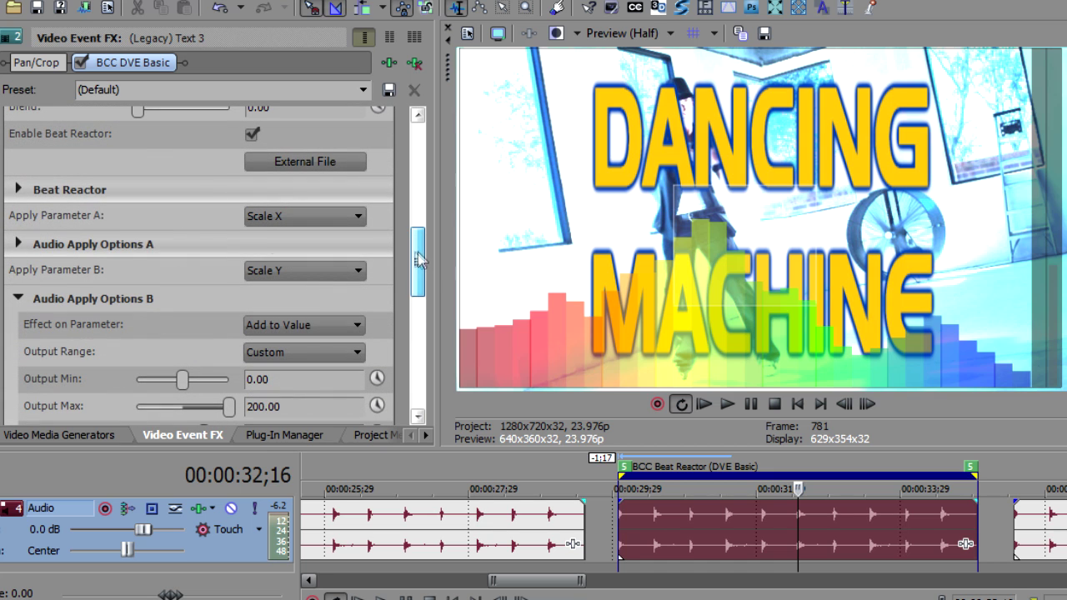
left_click(17, 191)
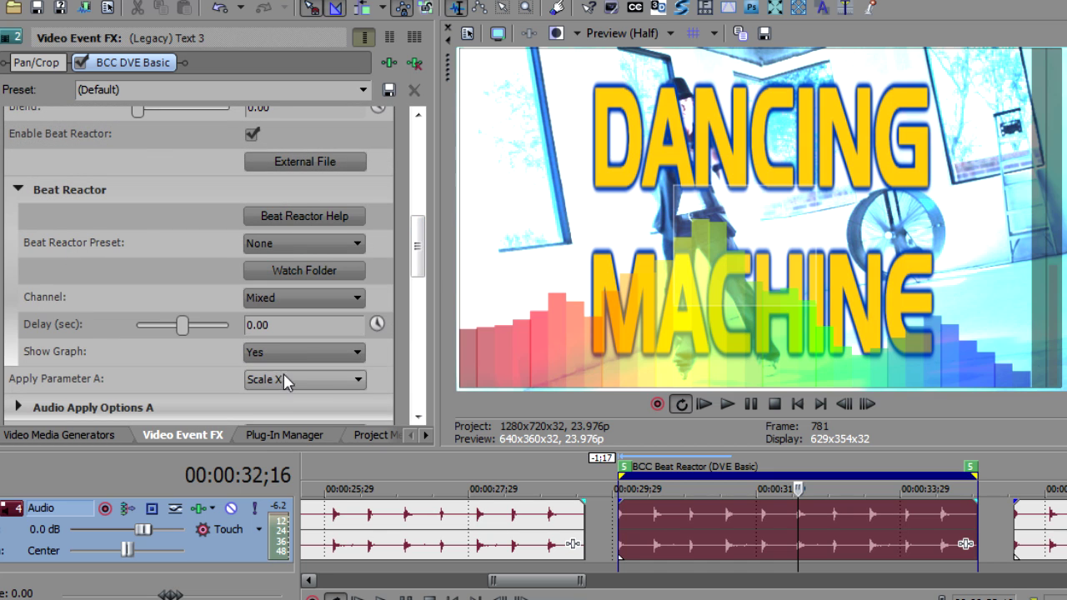
left_click(296, 354)
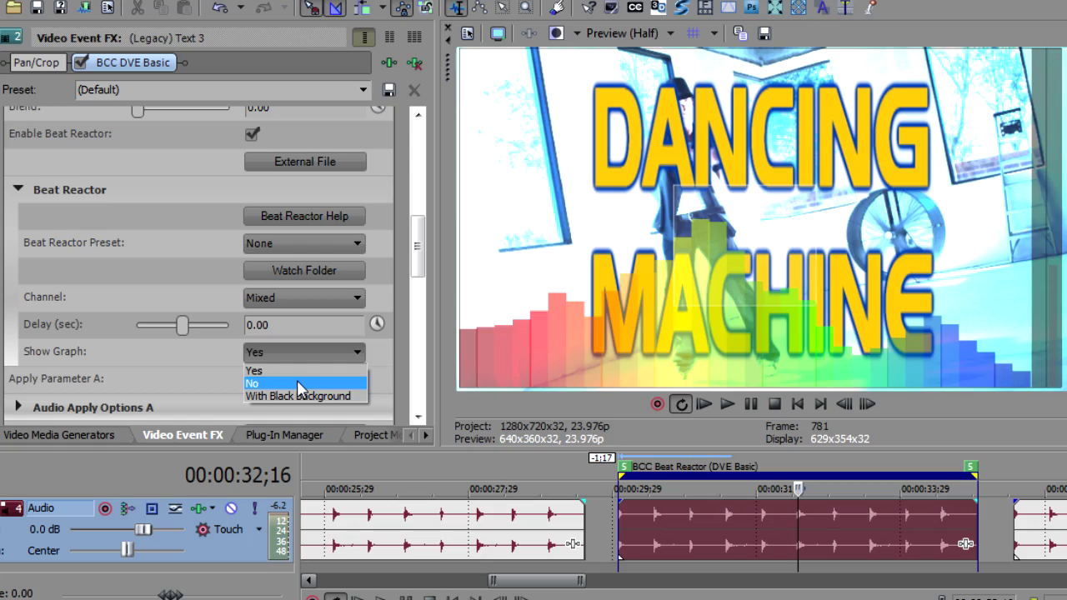
left_click(298, 377)
Select the Beat Reactor region's audio clip range and play it back to review the title animation without the graph.
double_click(687, 542)
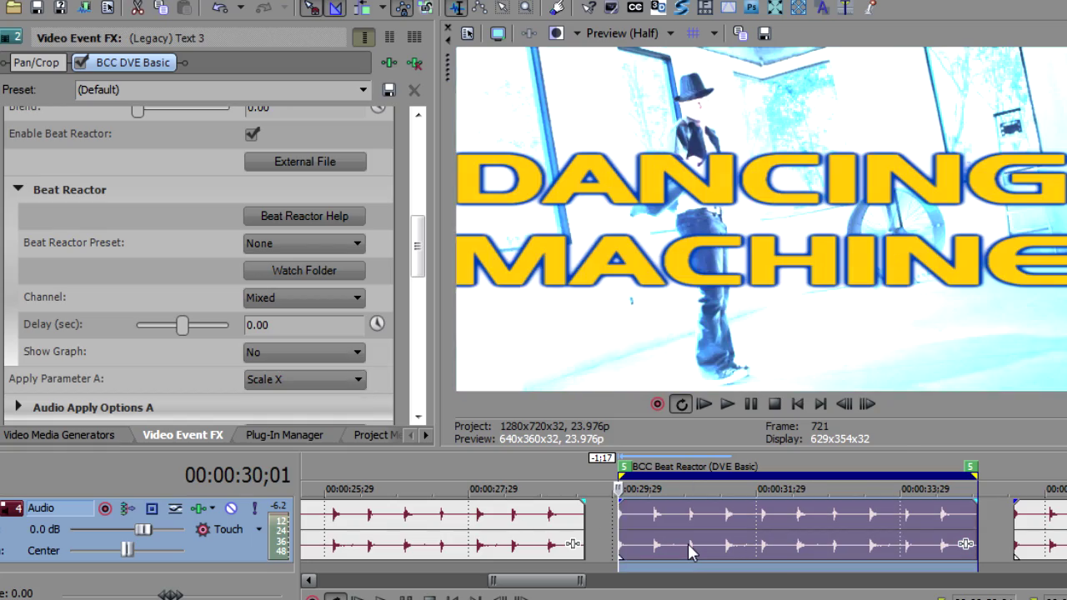
key("space")
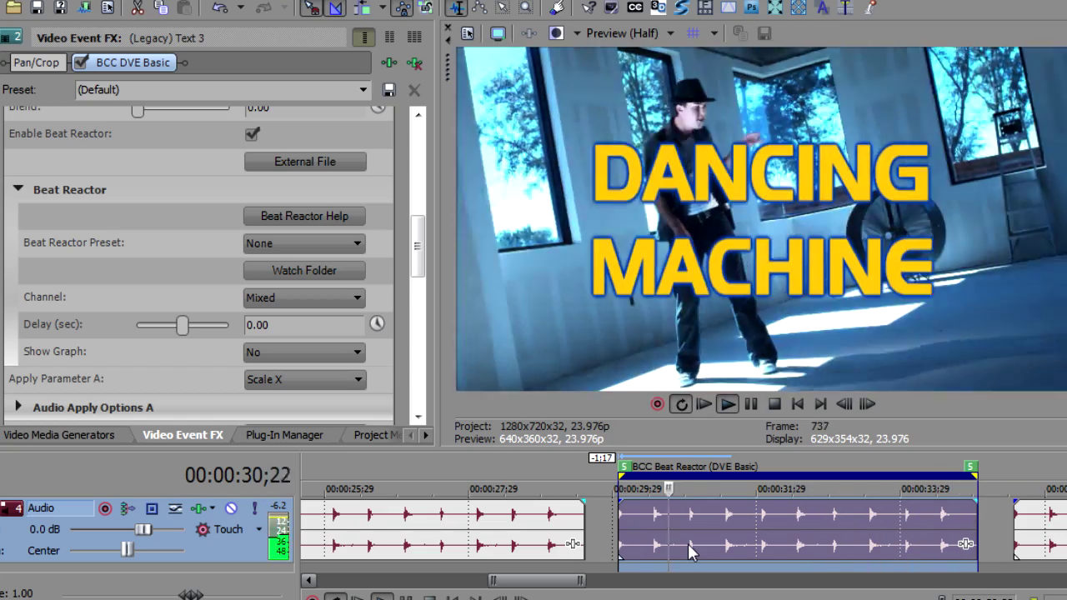
key("Return")
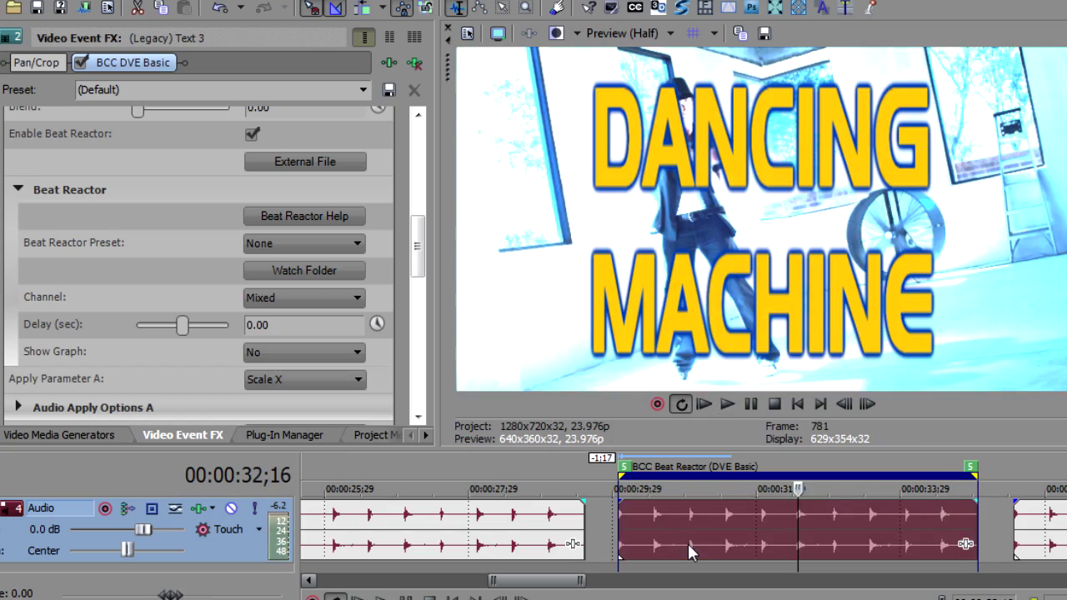